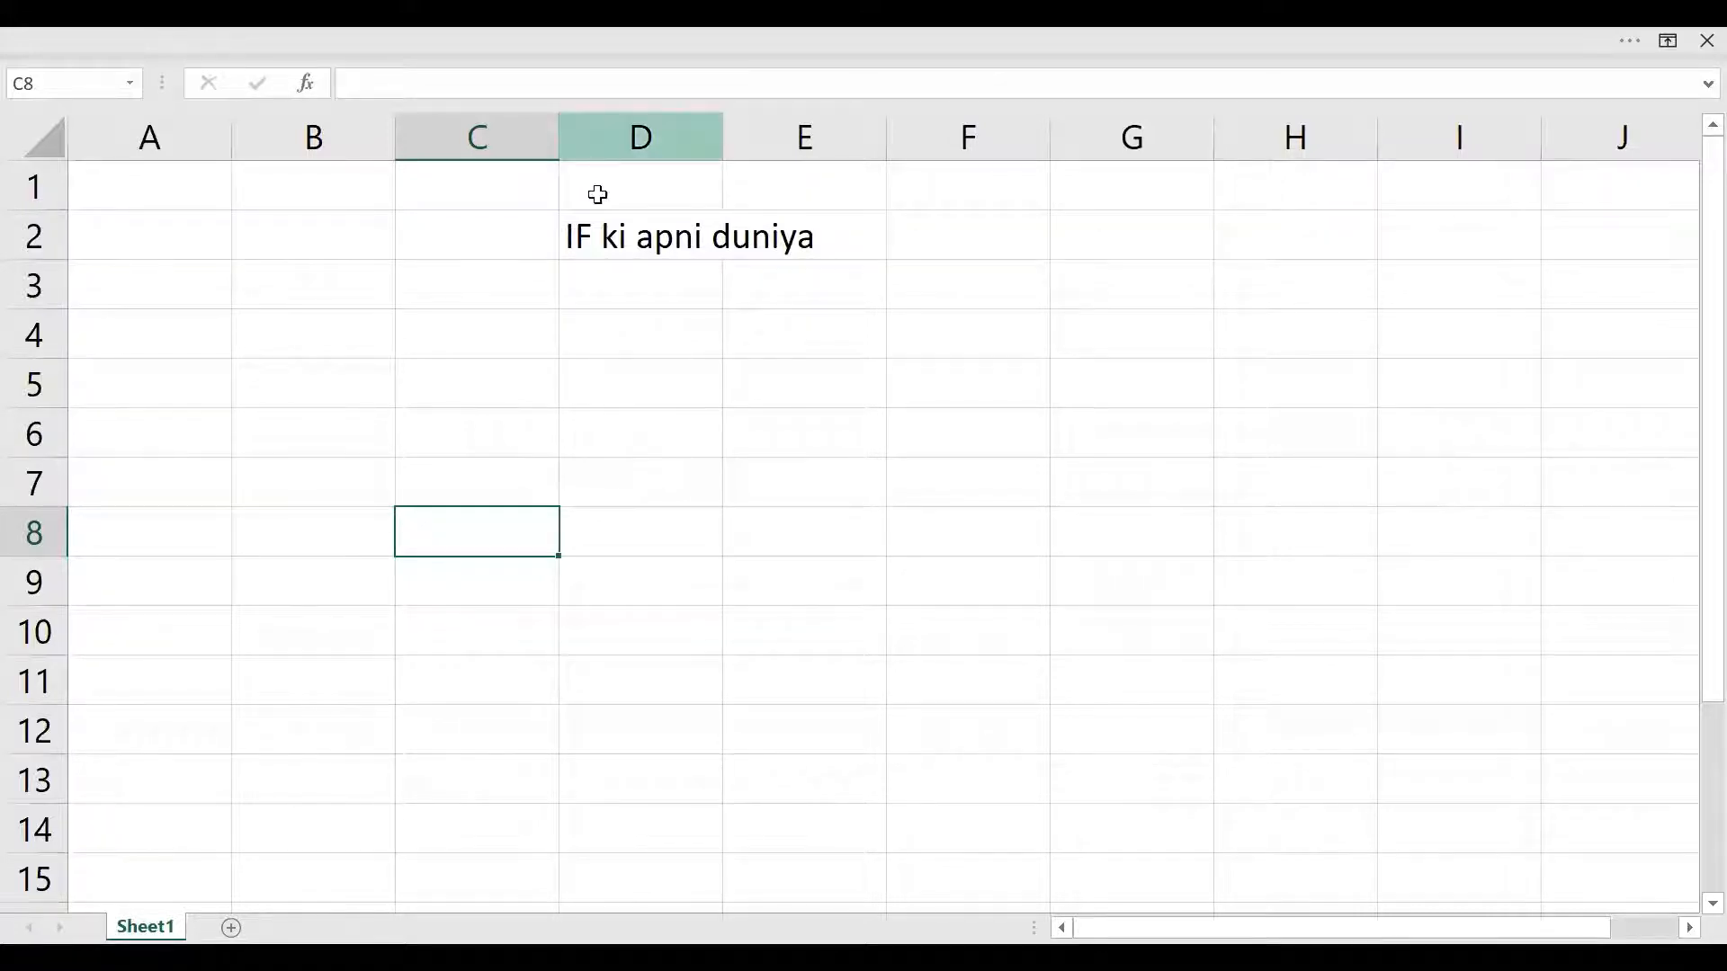
Fit the width of column D to the title text in cell D2
{"action": "left_click", "coordinate": [615, 225]}
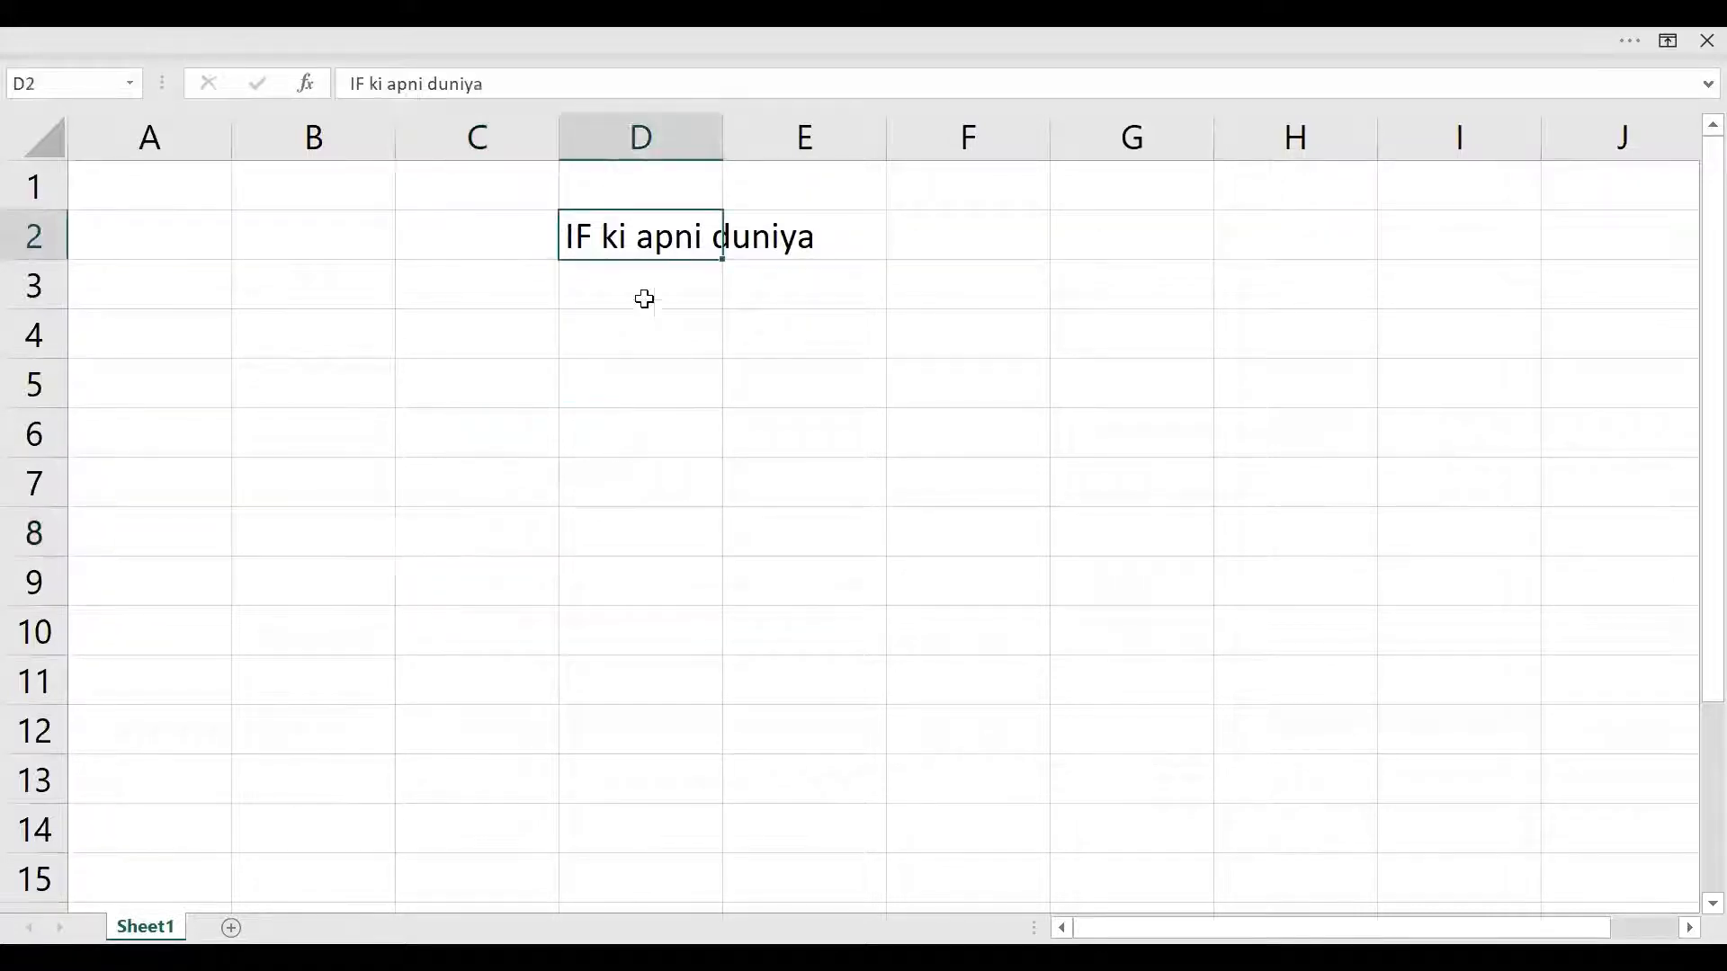
{"action": "double_click", "coordinate": [721, 127]}
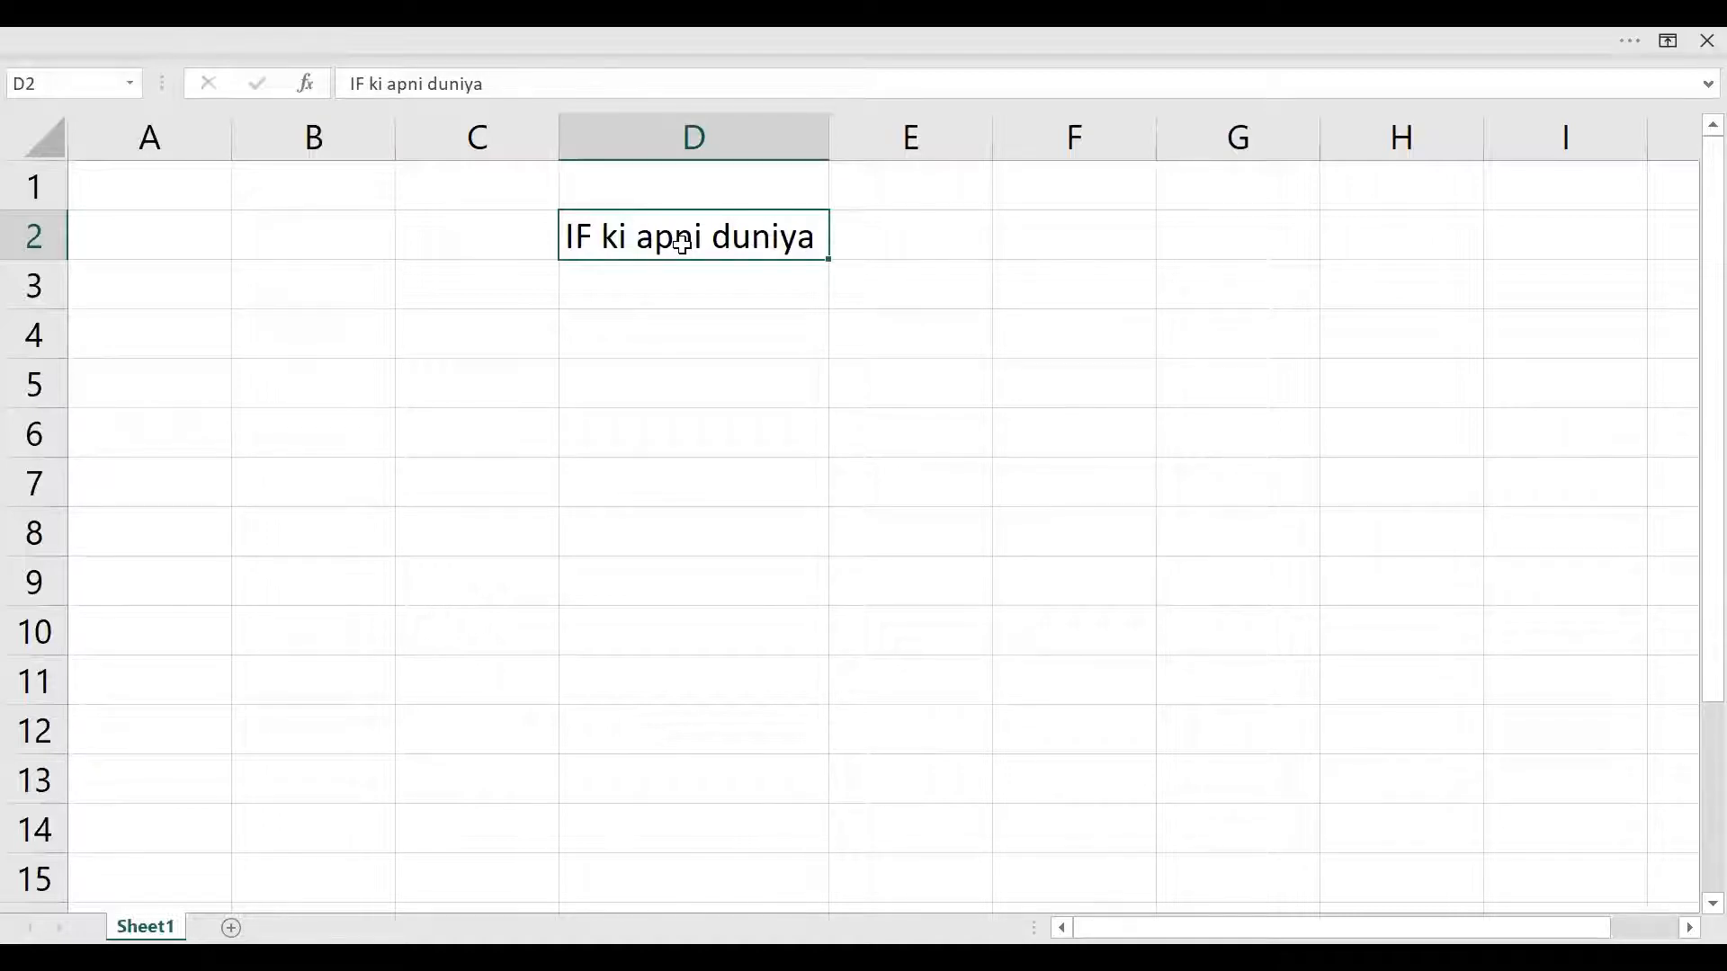
{"action": "left_click", "coordinate": [634, 291]}
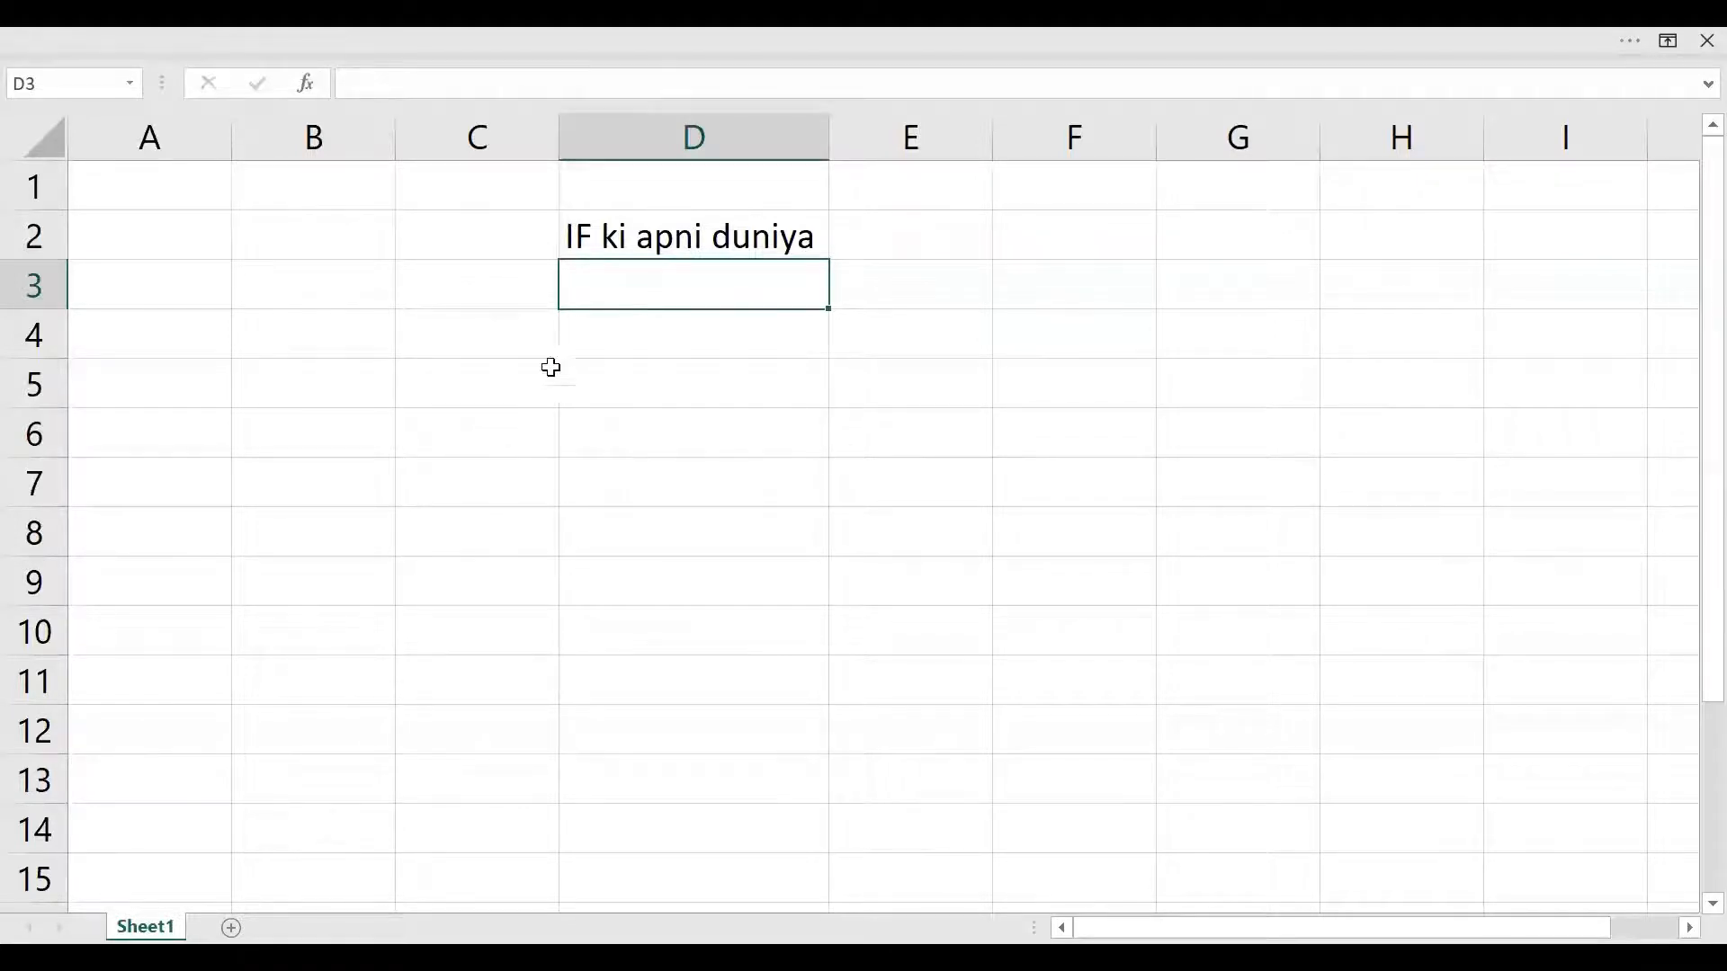
Enter the heading "Syntax" in cell D4
{"action": "left_click", "coordinate": [580, 393]}
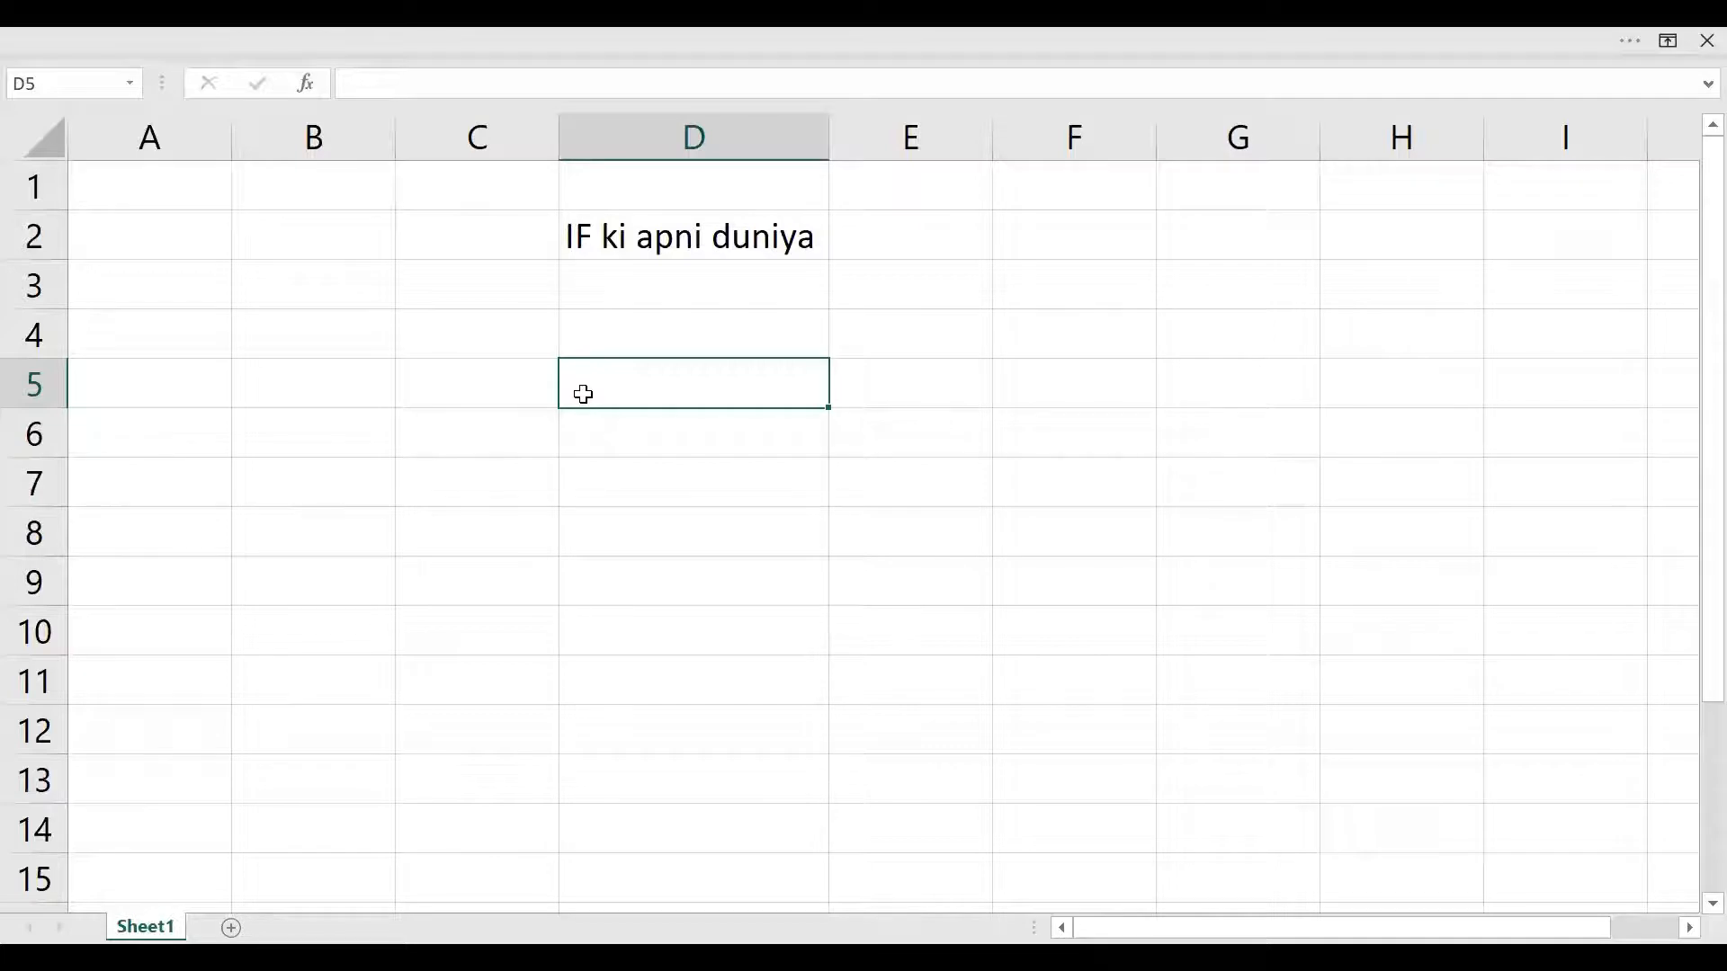
{"action": "key", "text": "Up"}
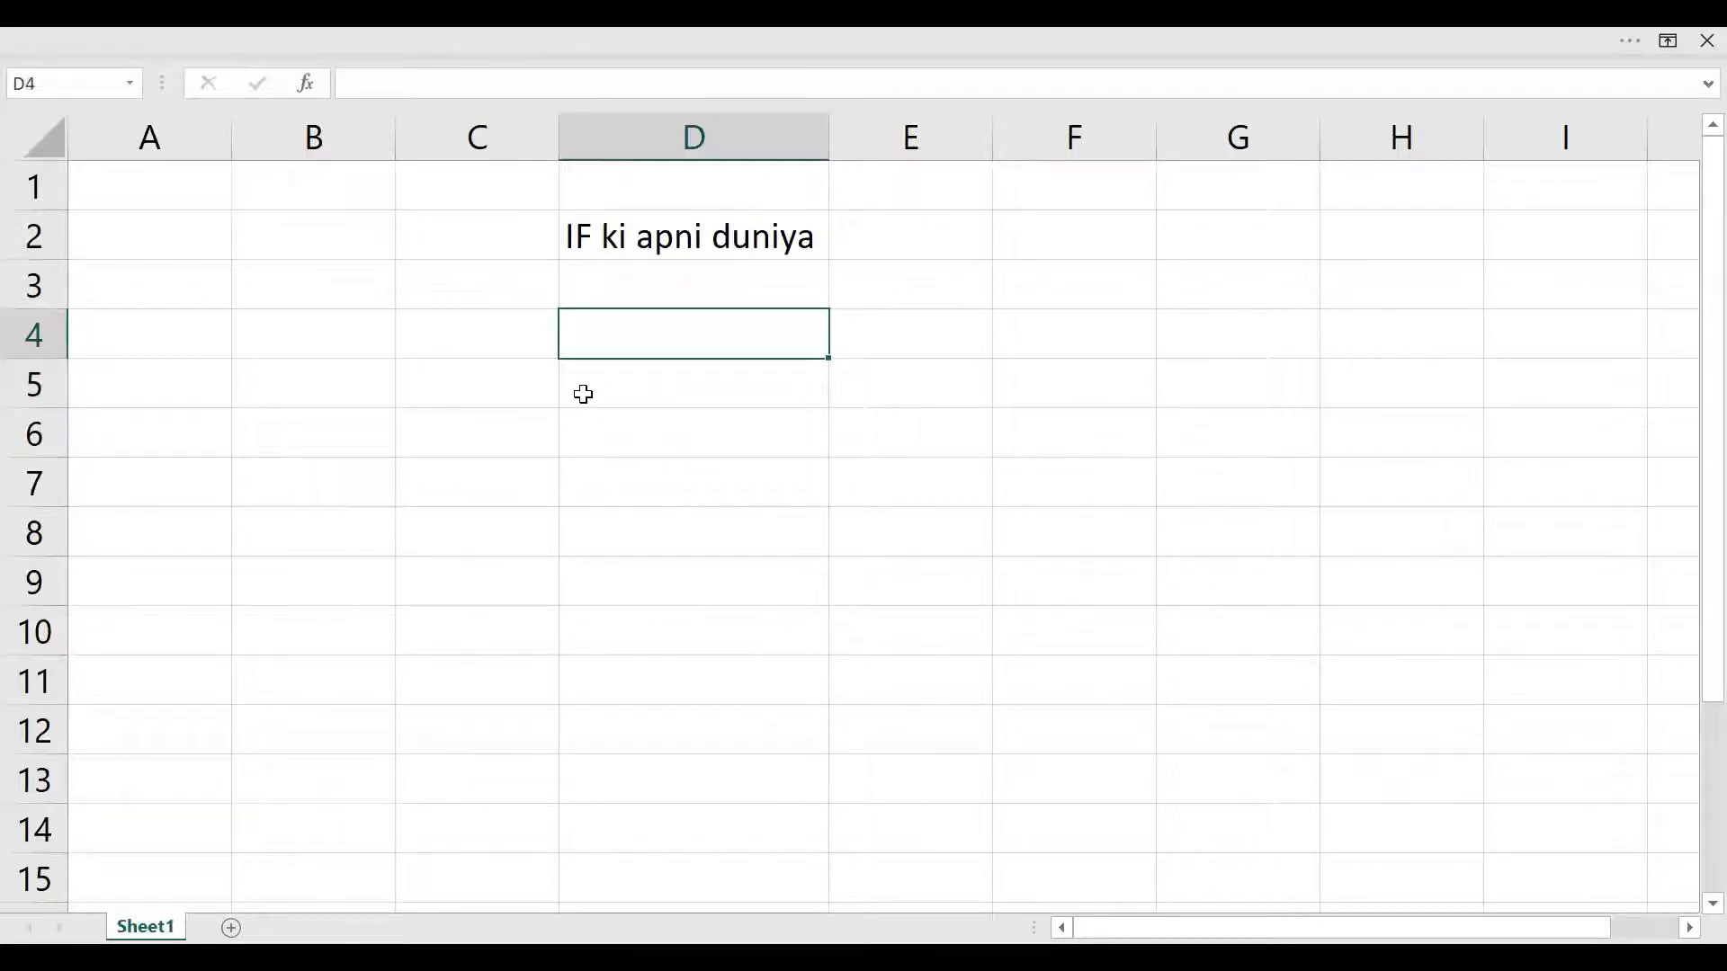
{"action": "type", "text": "Syntax"}
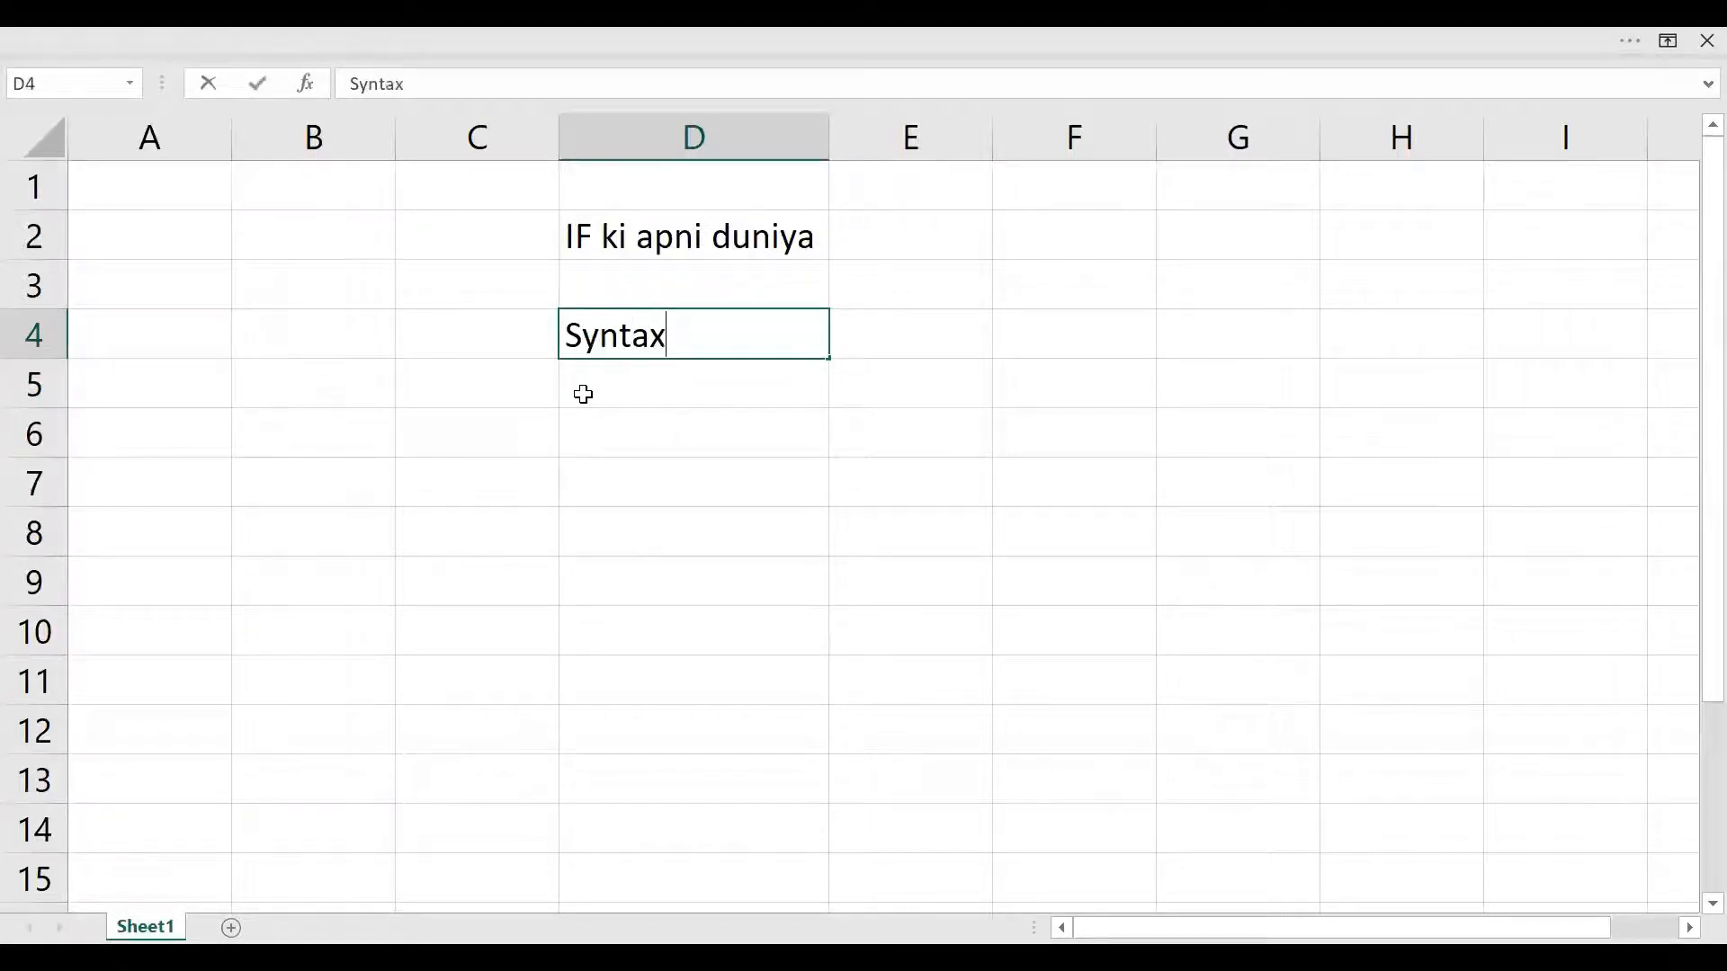
{"action": "key", "text": "Return"}
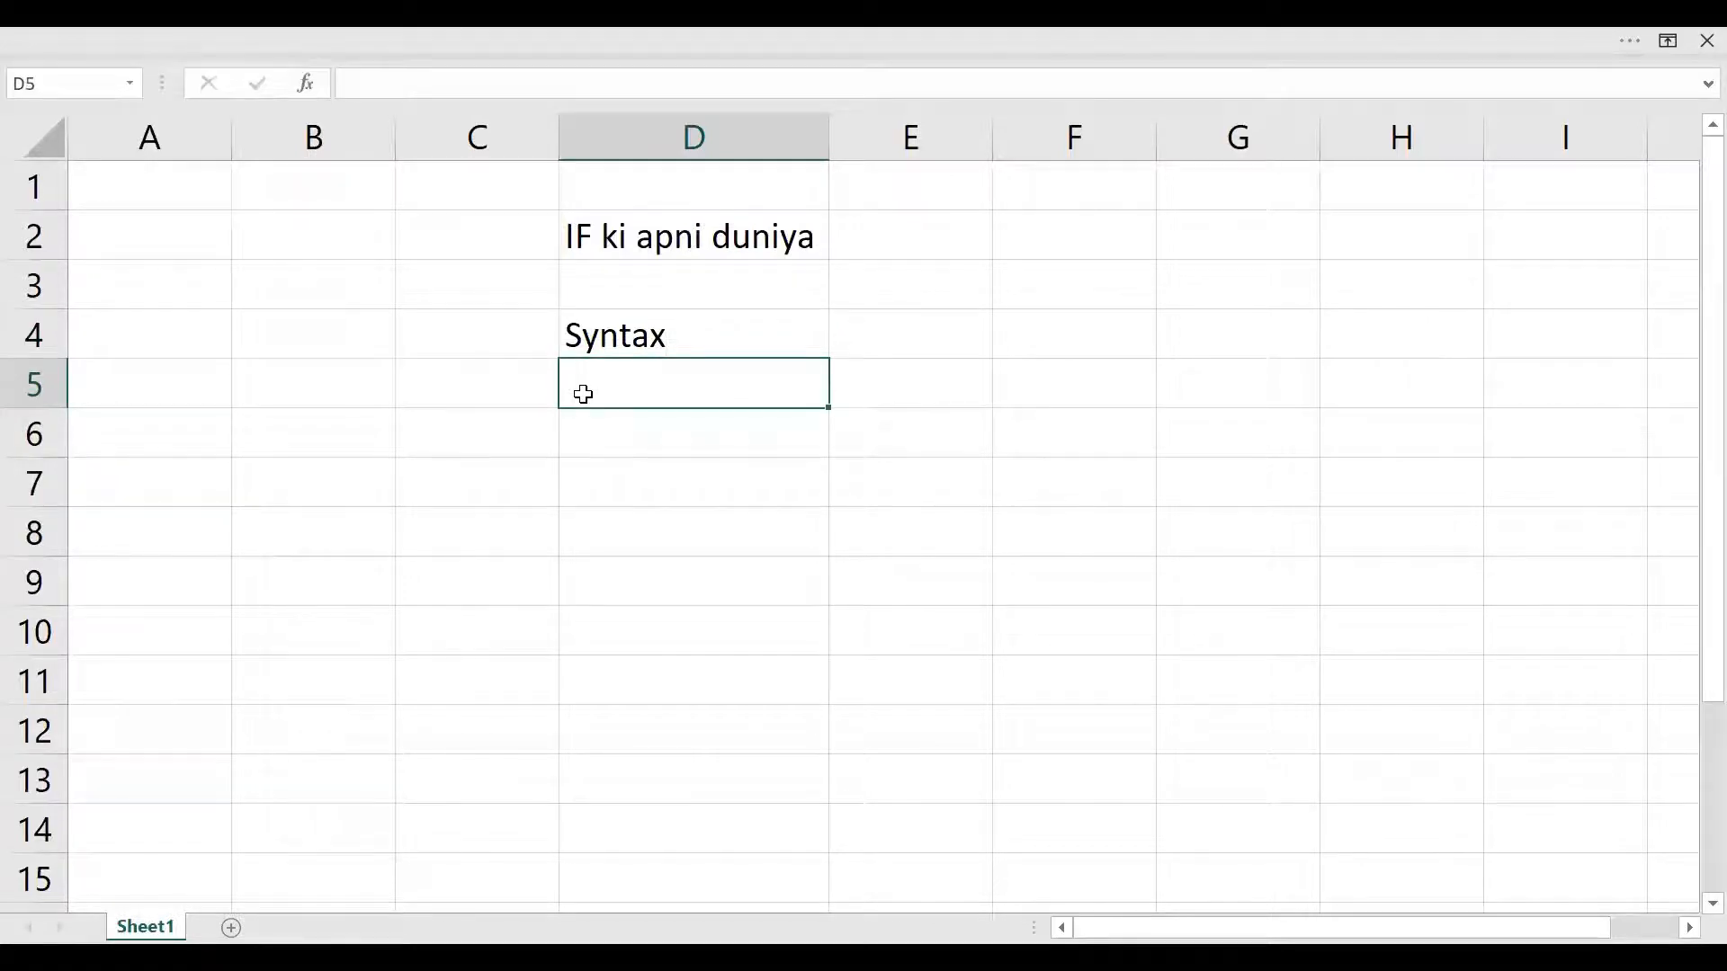
Enter "=IF(logical test,value if true, value if false)" in cell D5 as plain text, with a space before the equals sign
{"action": "double_click", "coordinate": [585, 394]}
{"action": "type", "text": "=IF("}
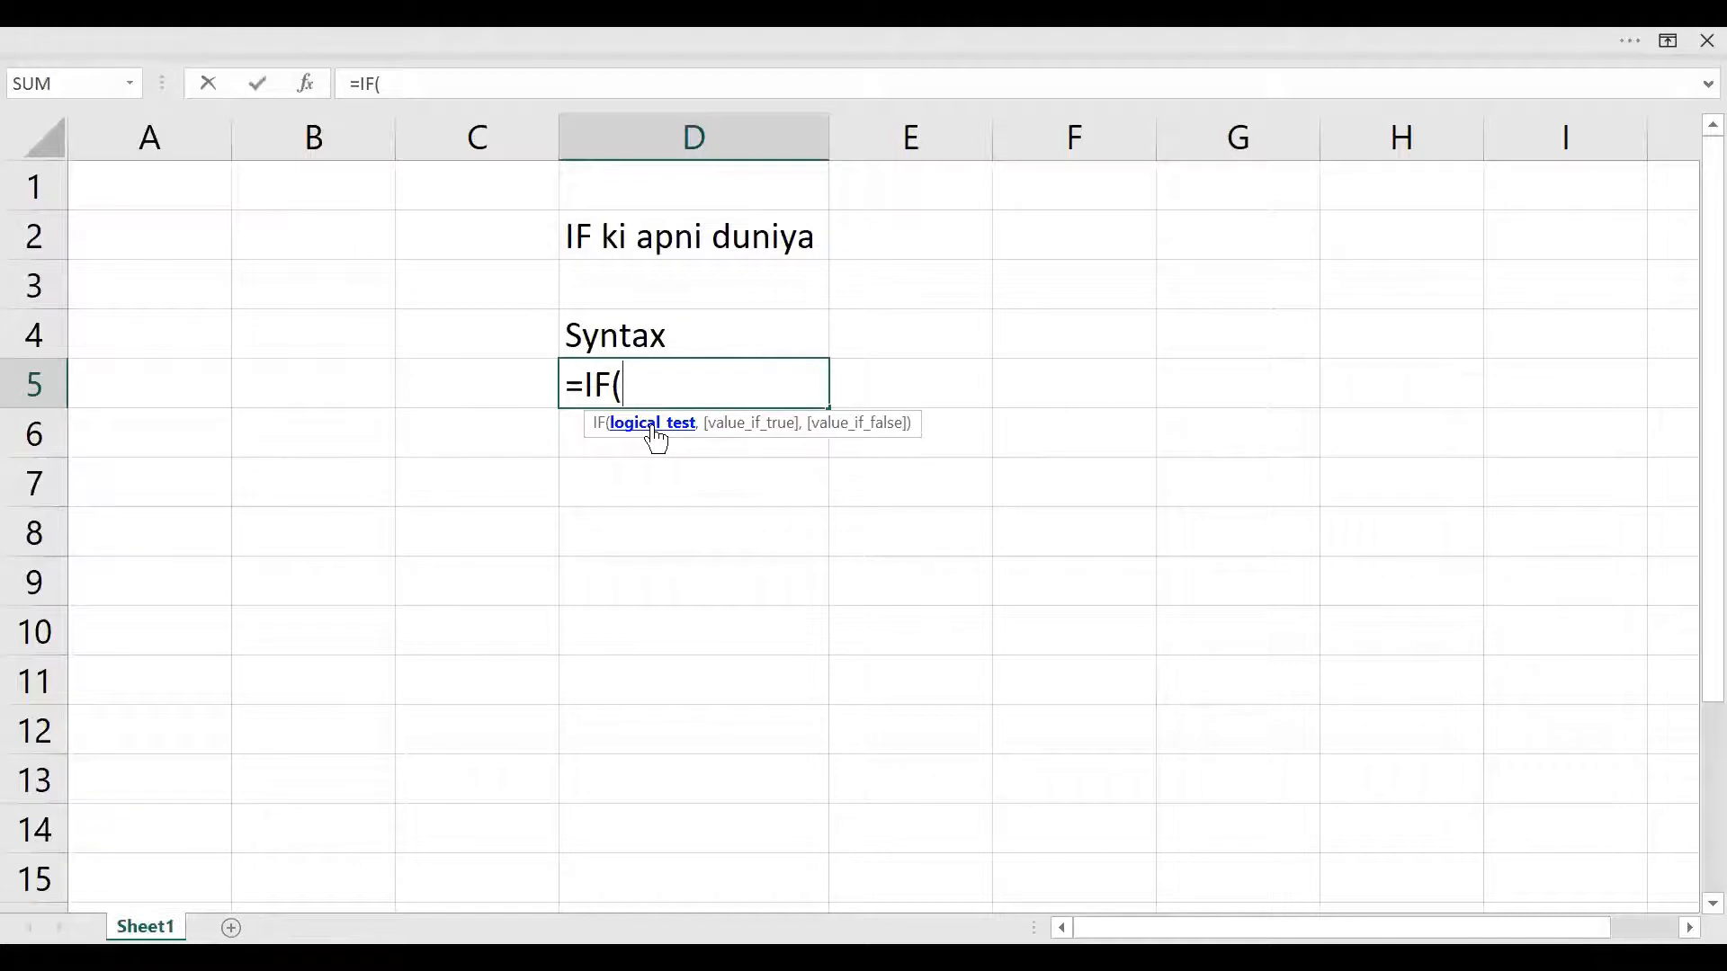
{"action": "type", "text": "logical tet"}
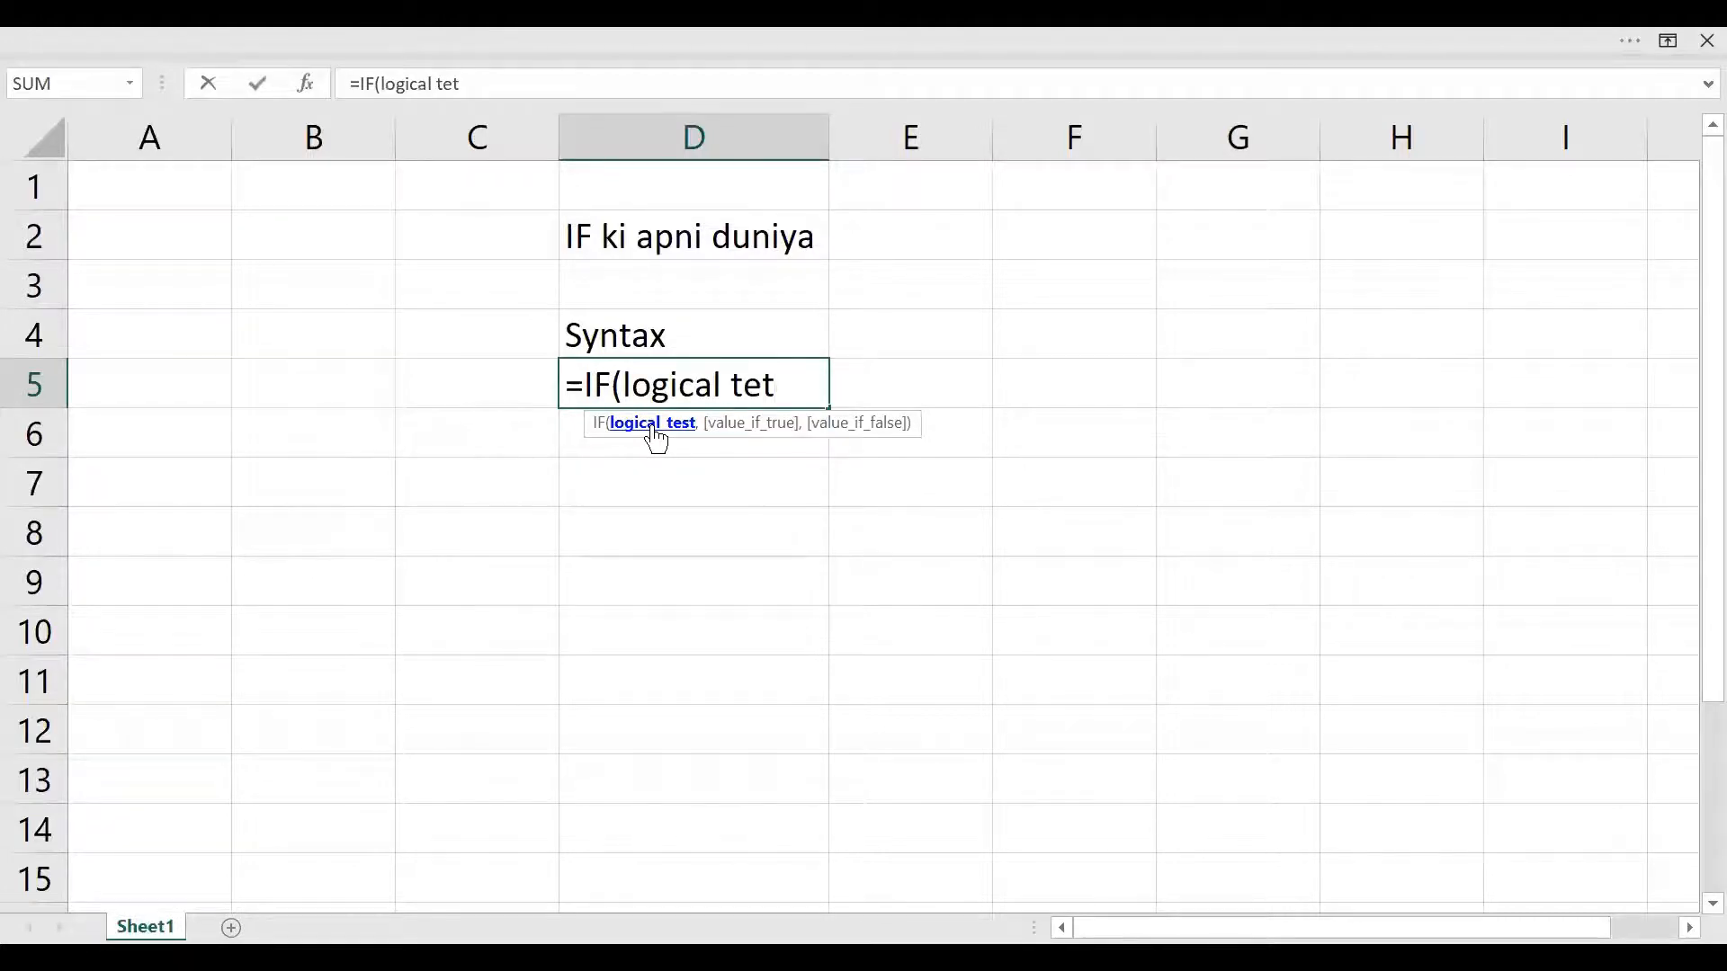
{"action": "key", "text": "BackSpace"}
{"action": "type", "text": "st"}
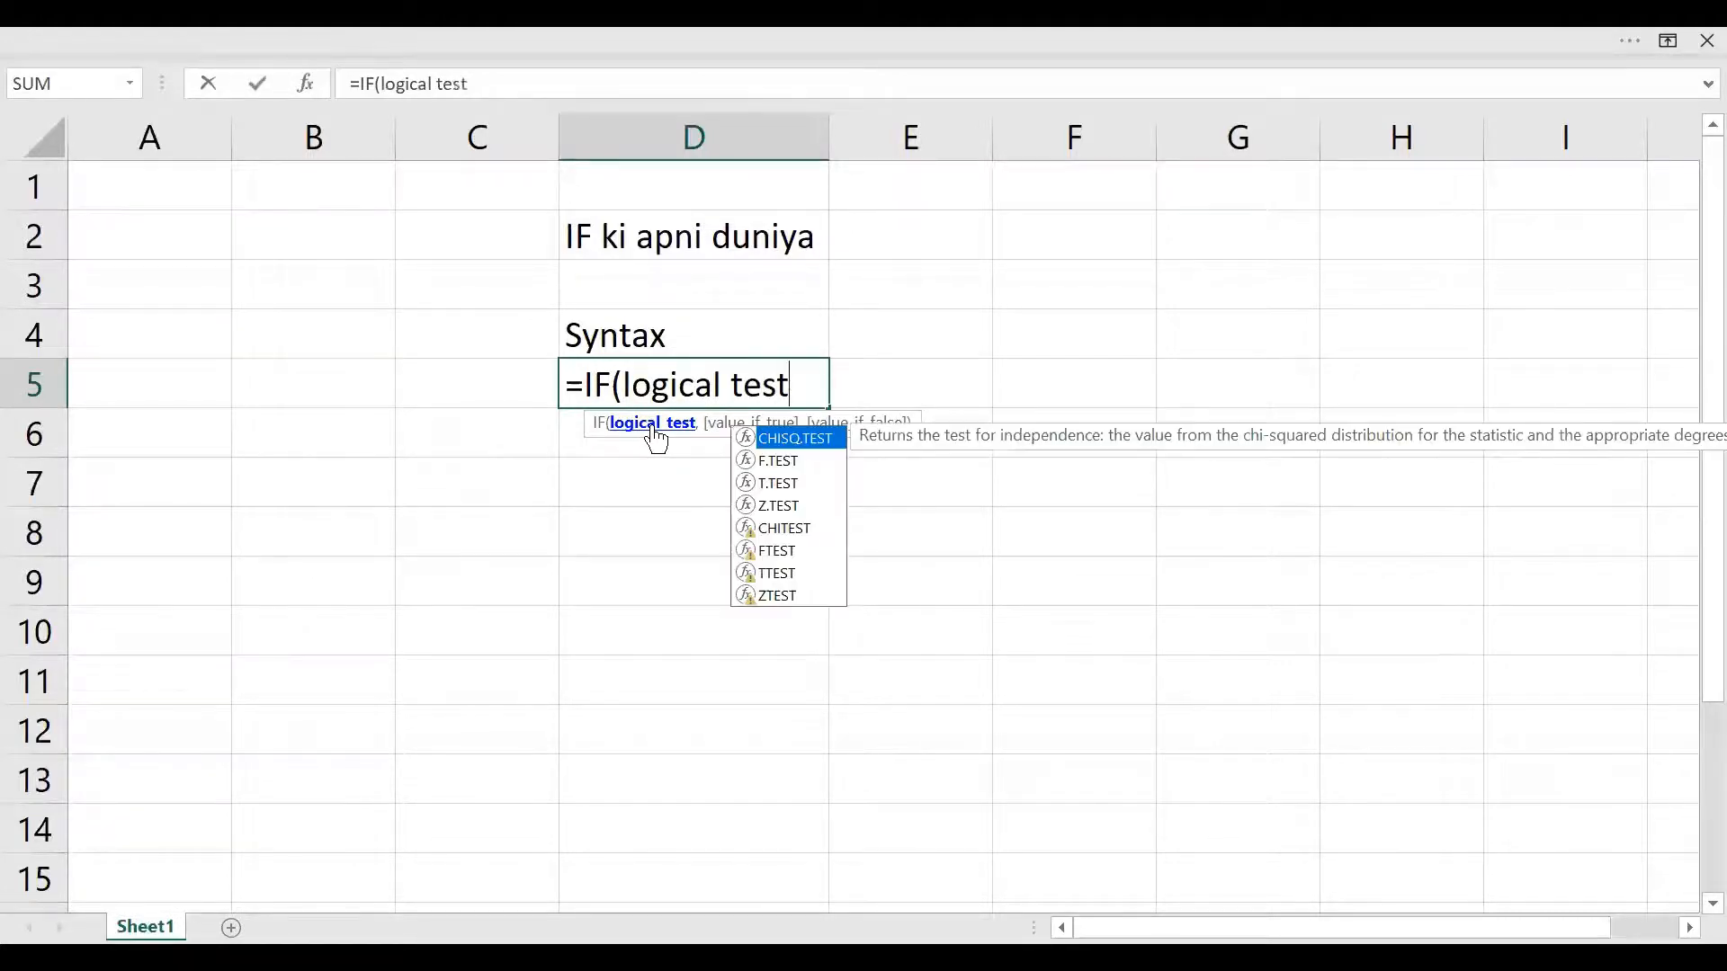
{"action": "type", "text": ","}
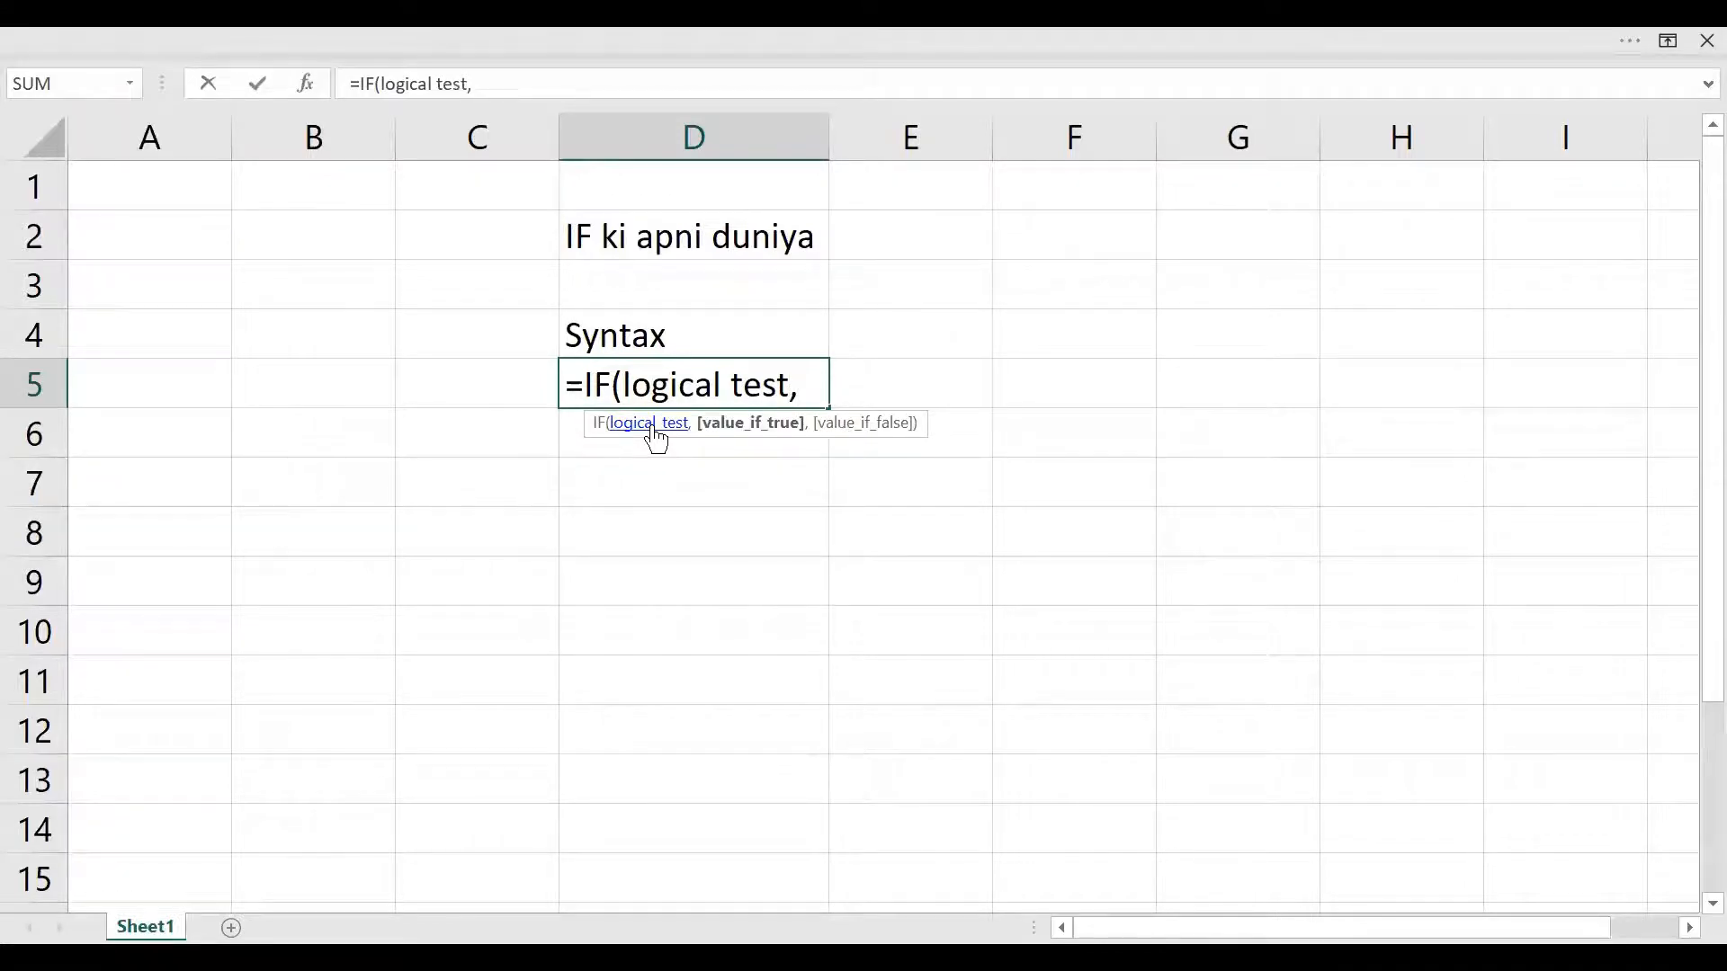
{"action": "type", "text": "value "}
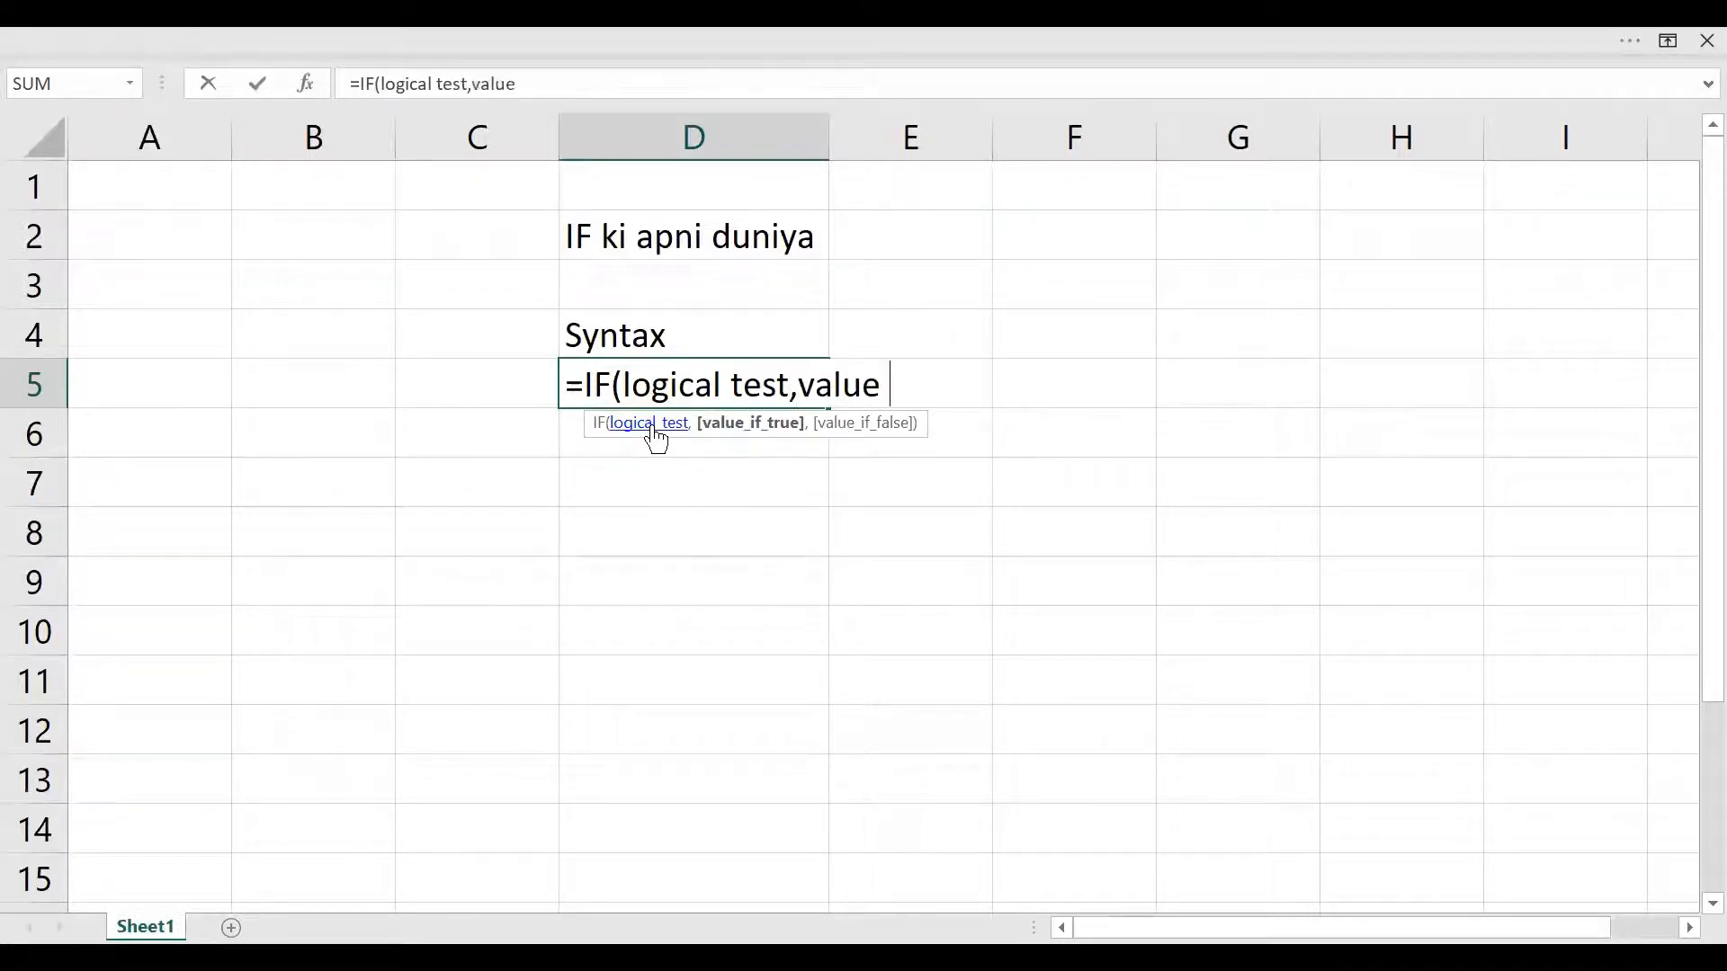
{"action": "type", "text": "if true,"}
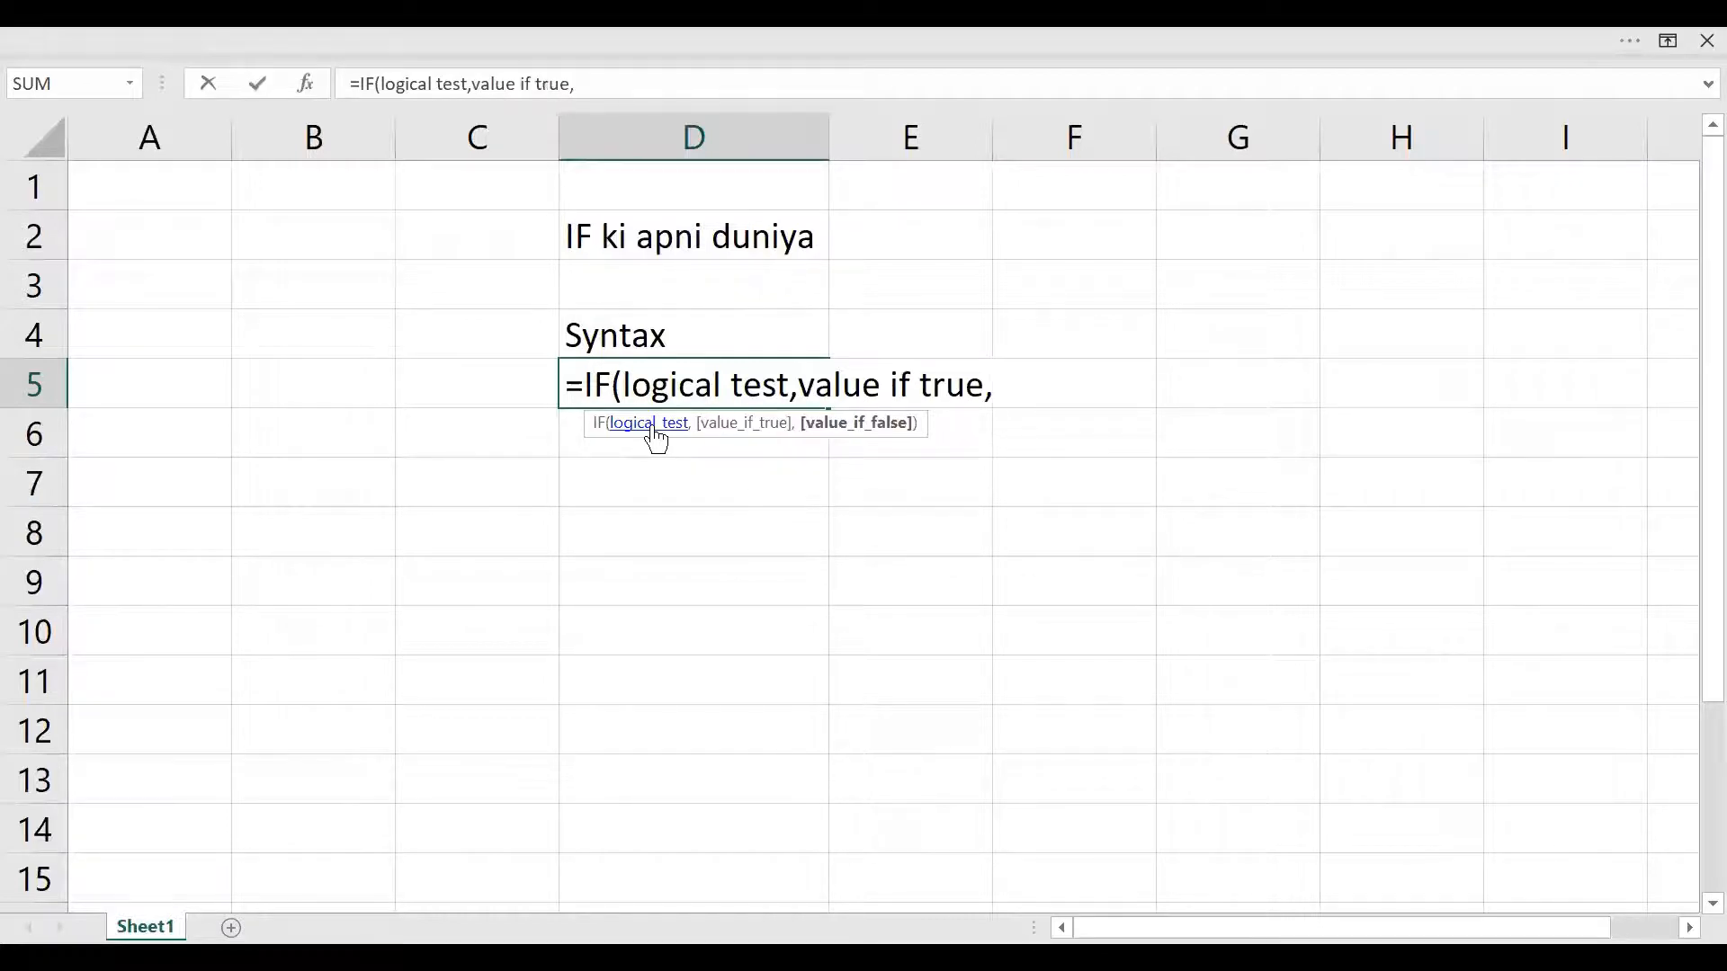
{"action": "type", "text": " value if false)"}
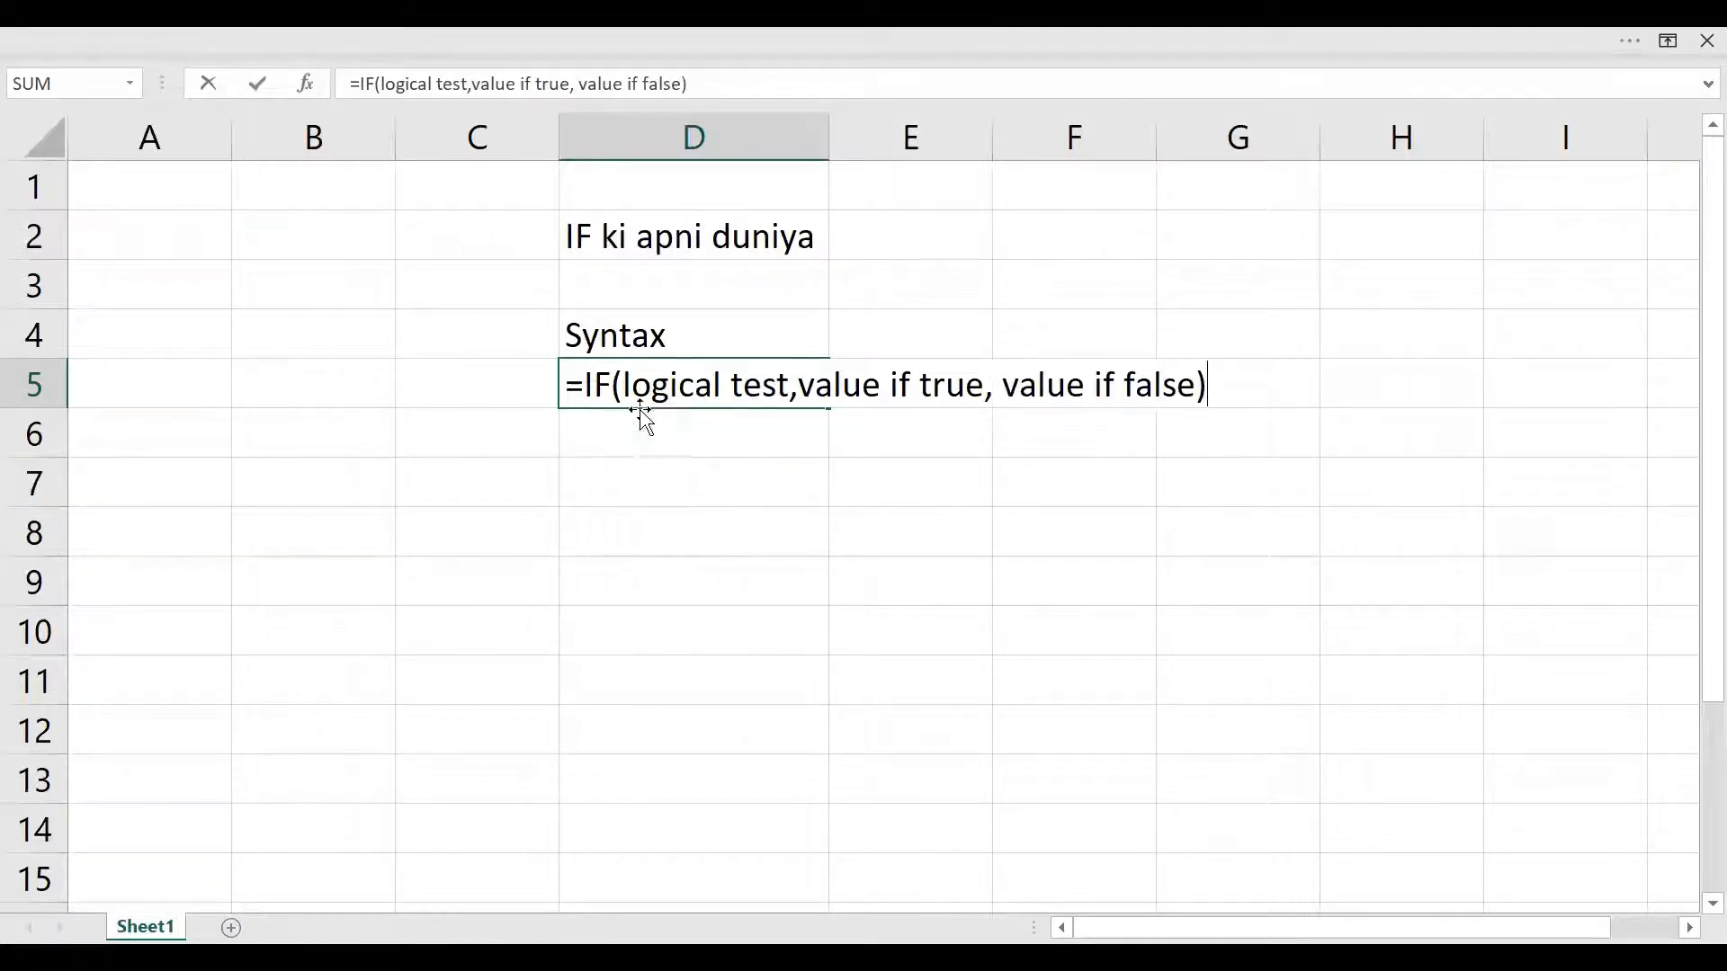
{"action": "left_click", "coordinate": [566, 384]}
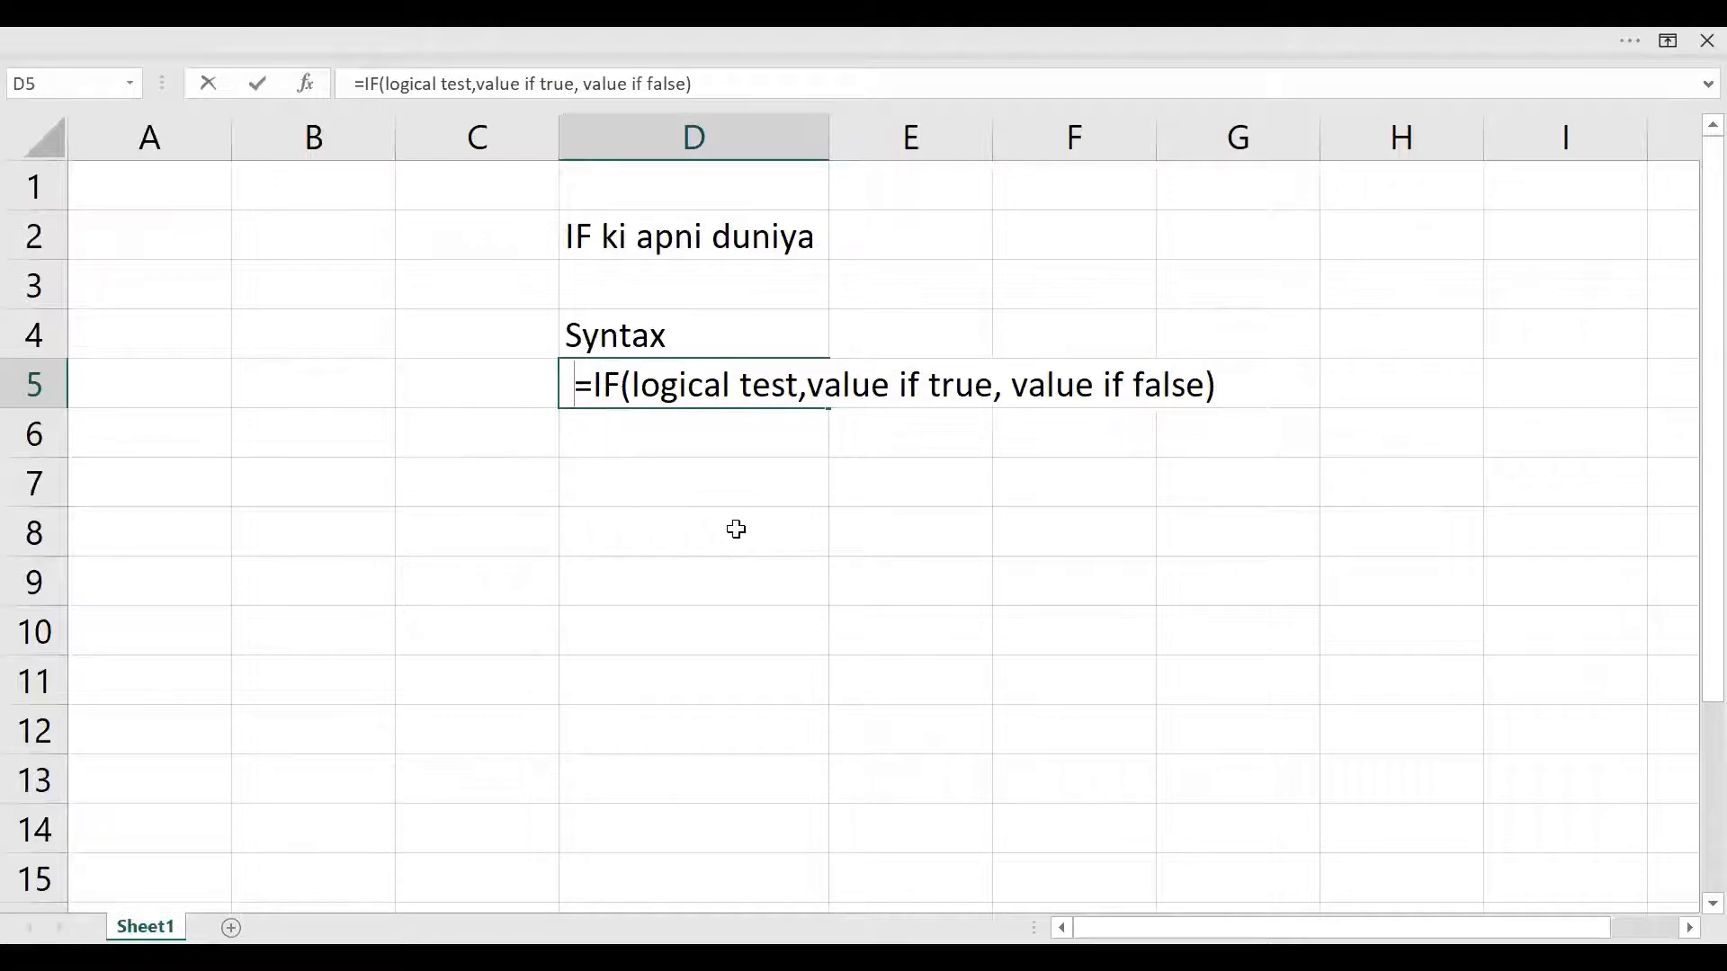
{"action": "key", "text": "Return"}
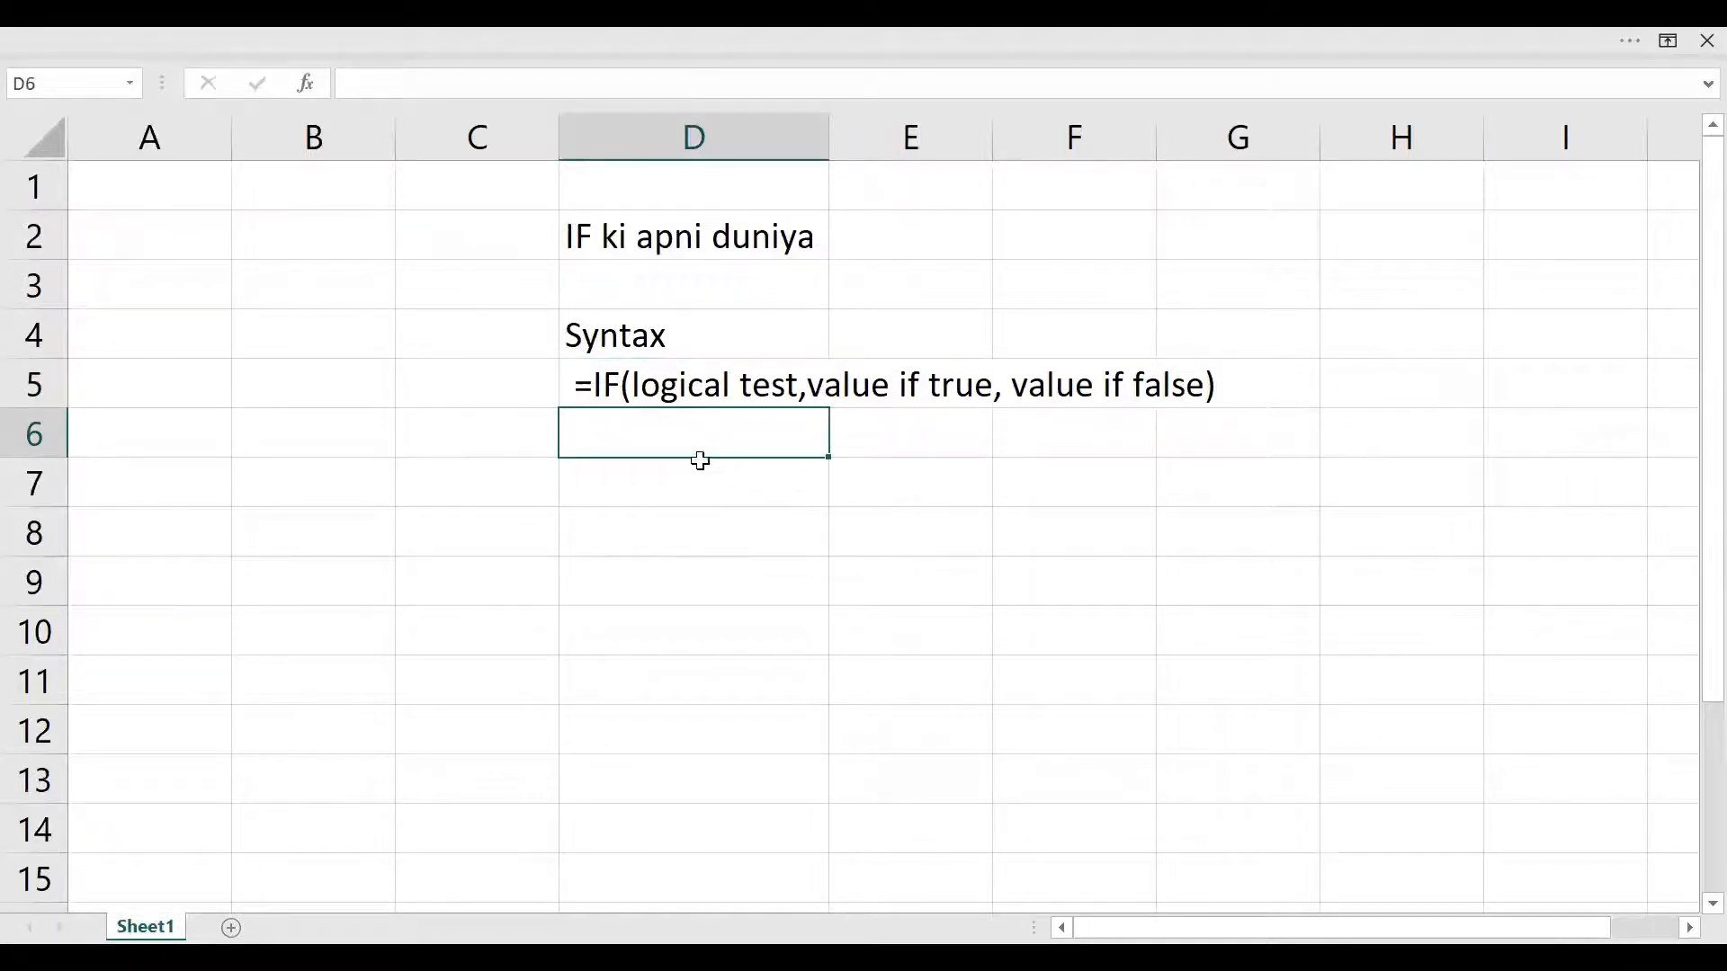
Enter the label "Logical test" in cell D7 and its description "Condition" in cell E7
{"action": "left_click", "coordinate": [646, 482]}
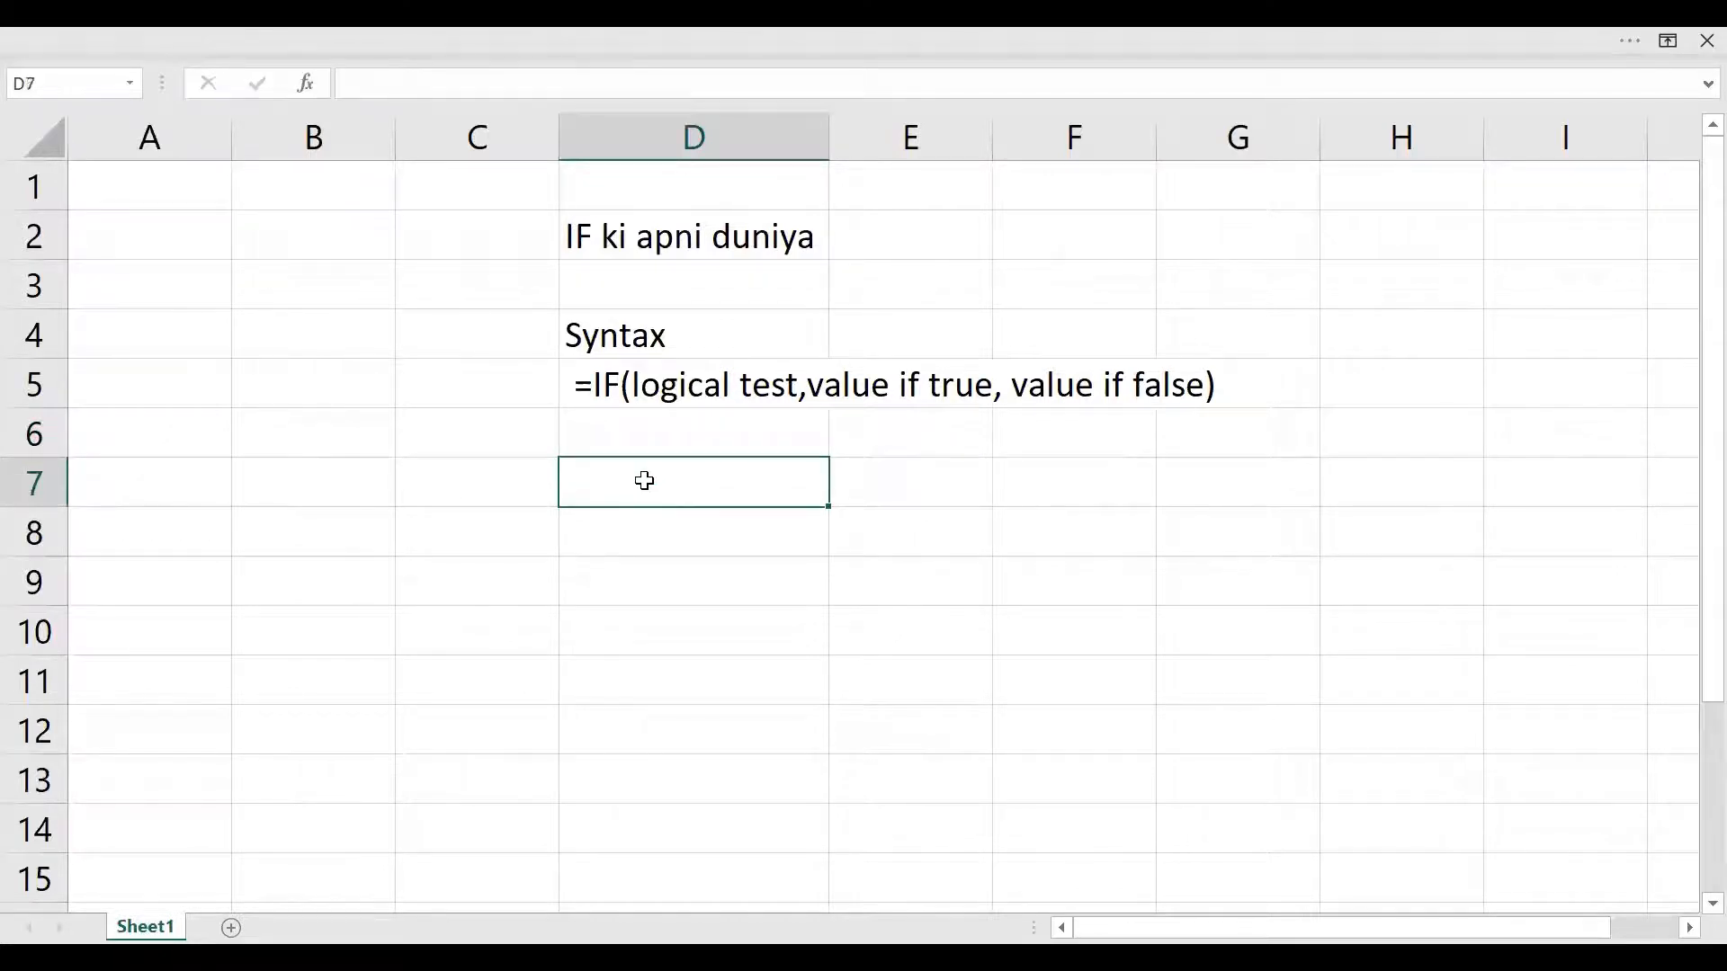
{"action": "type", "text": "Logical test"}
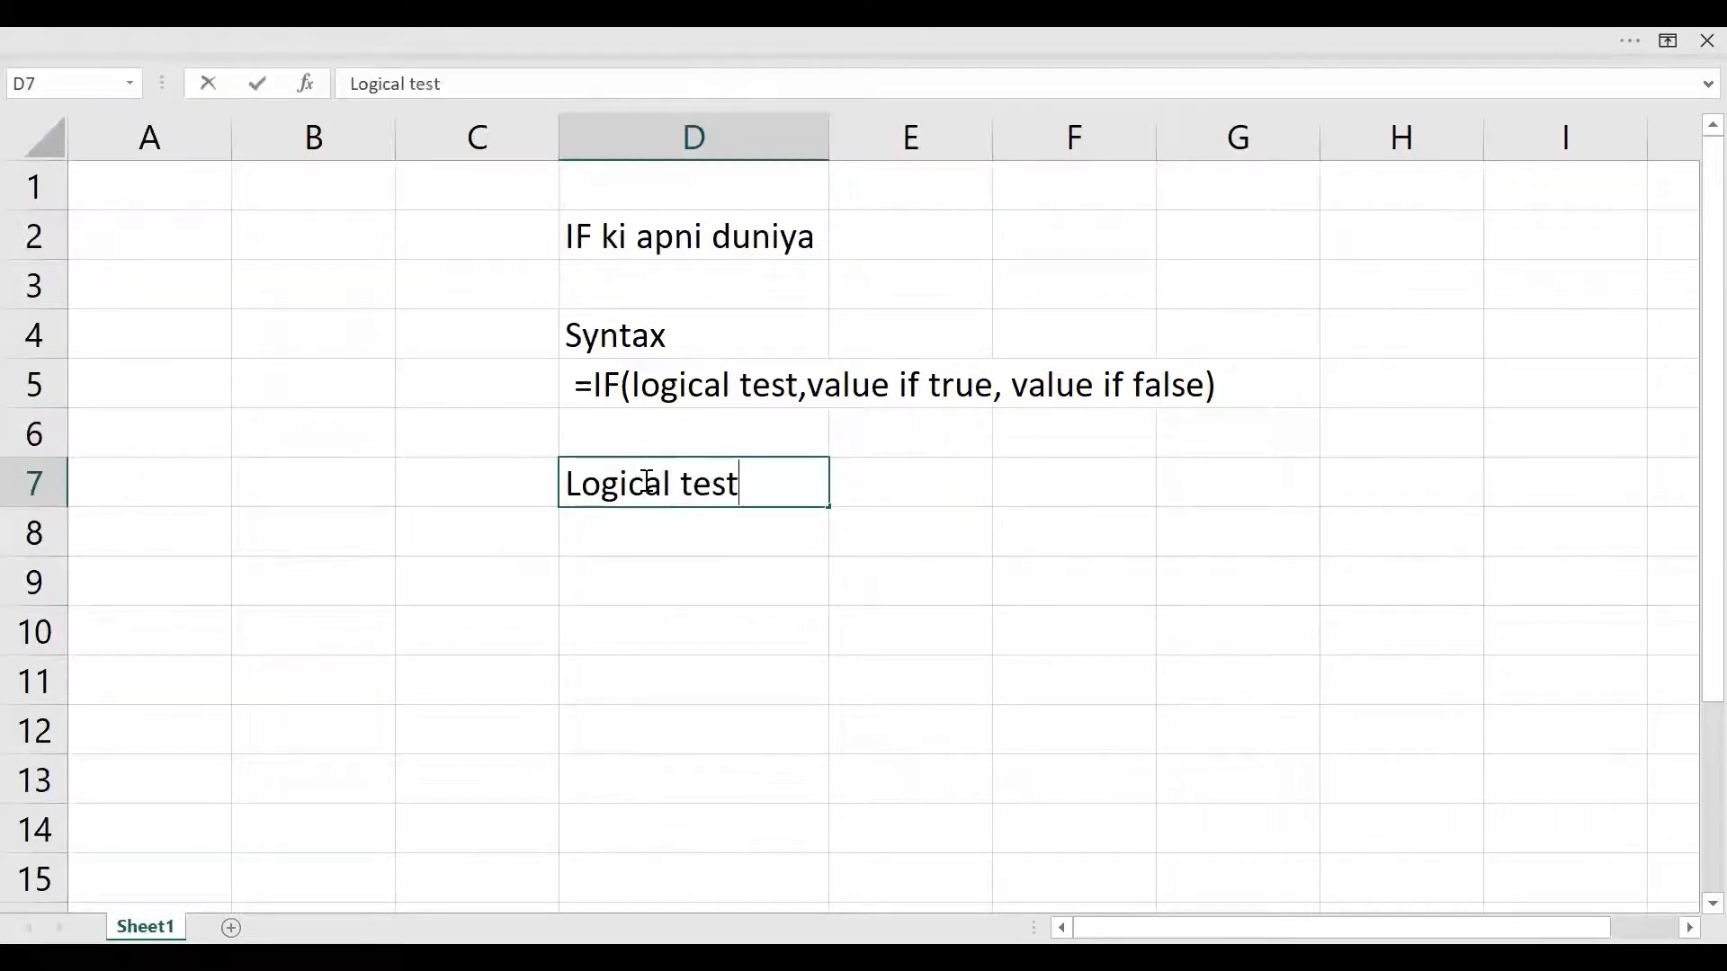
{"action": "key", "text": "Tab"}
{"action": "type", "text": "Condition"}
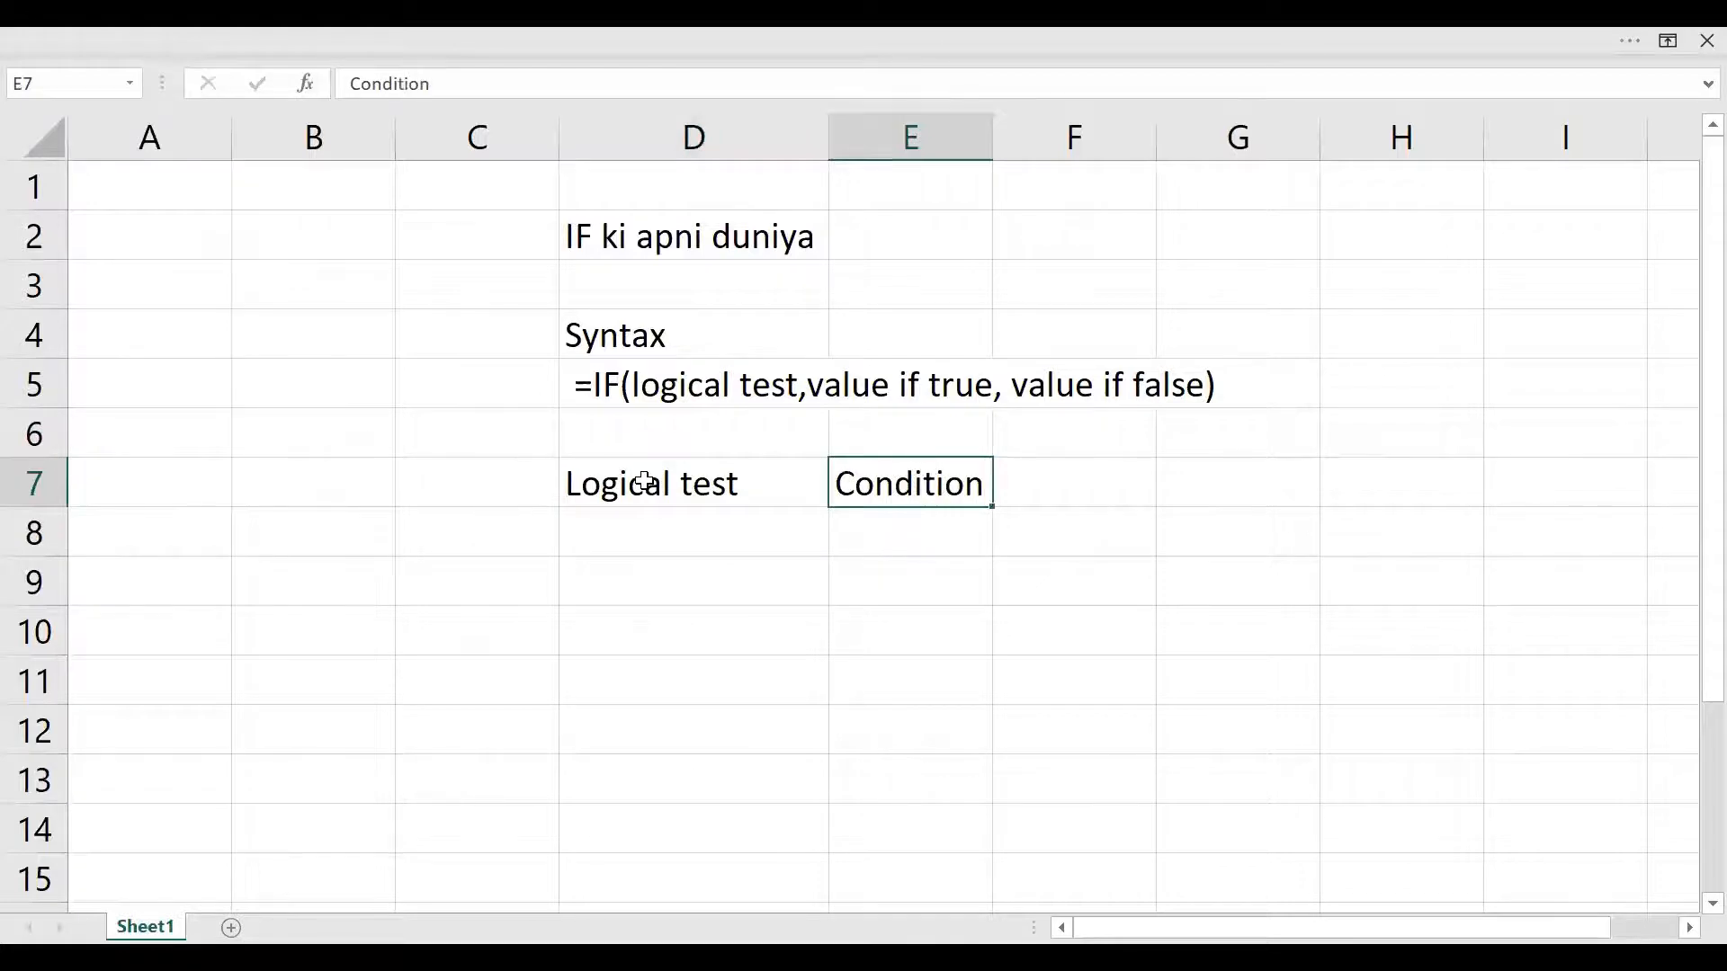
{"action": "key", "text": "Return"}
Enter the label "Value if true" in cell D8
{"action": "type", "text": "Va"}
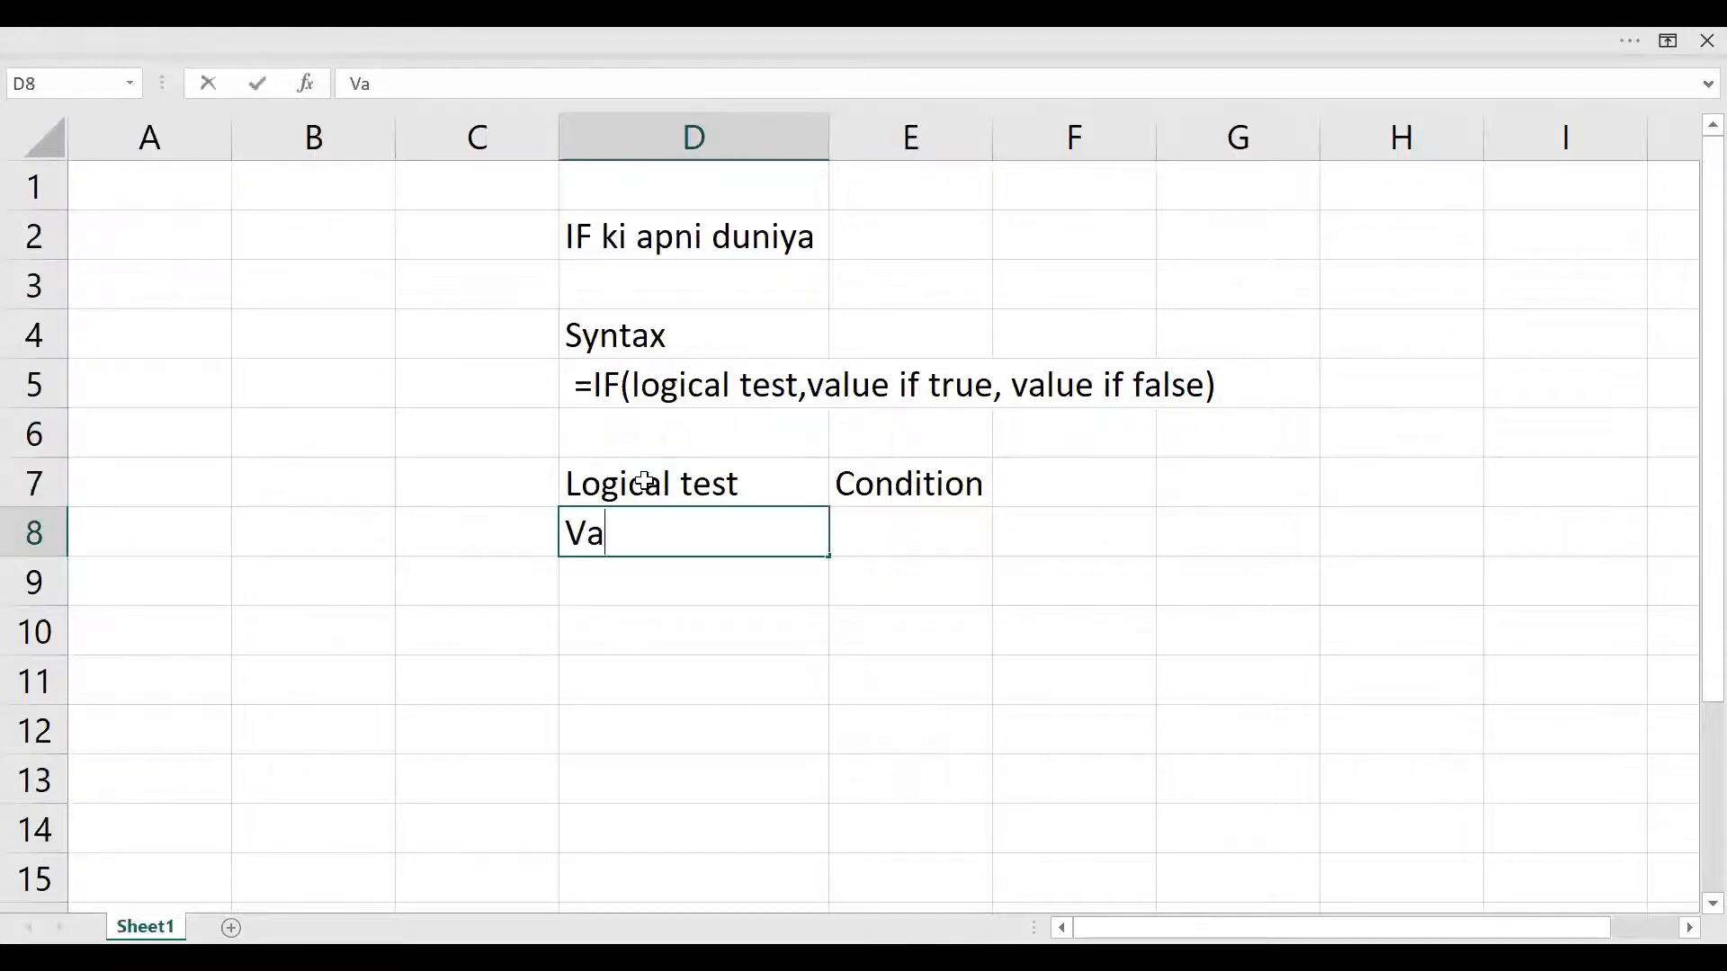
{"action": "type", "text": "lue if true"}
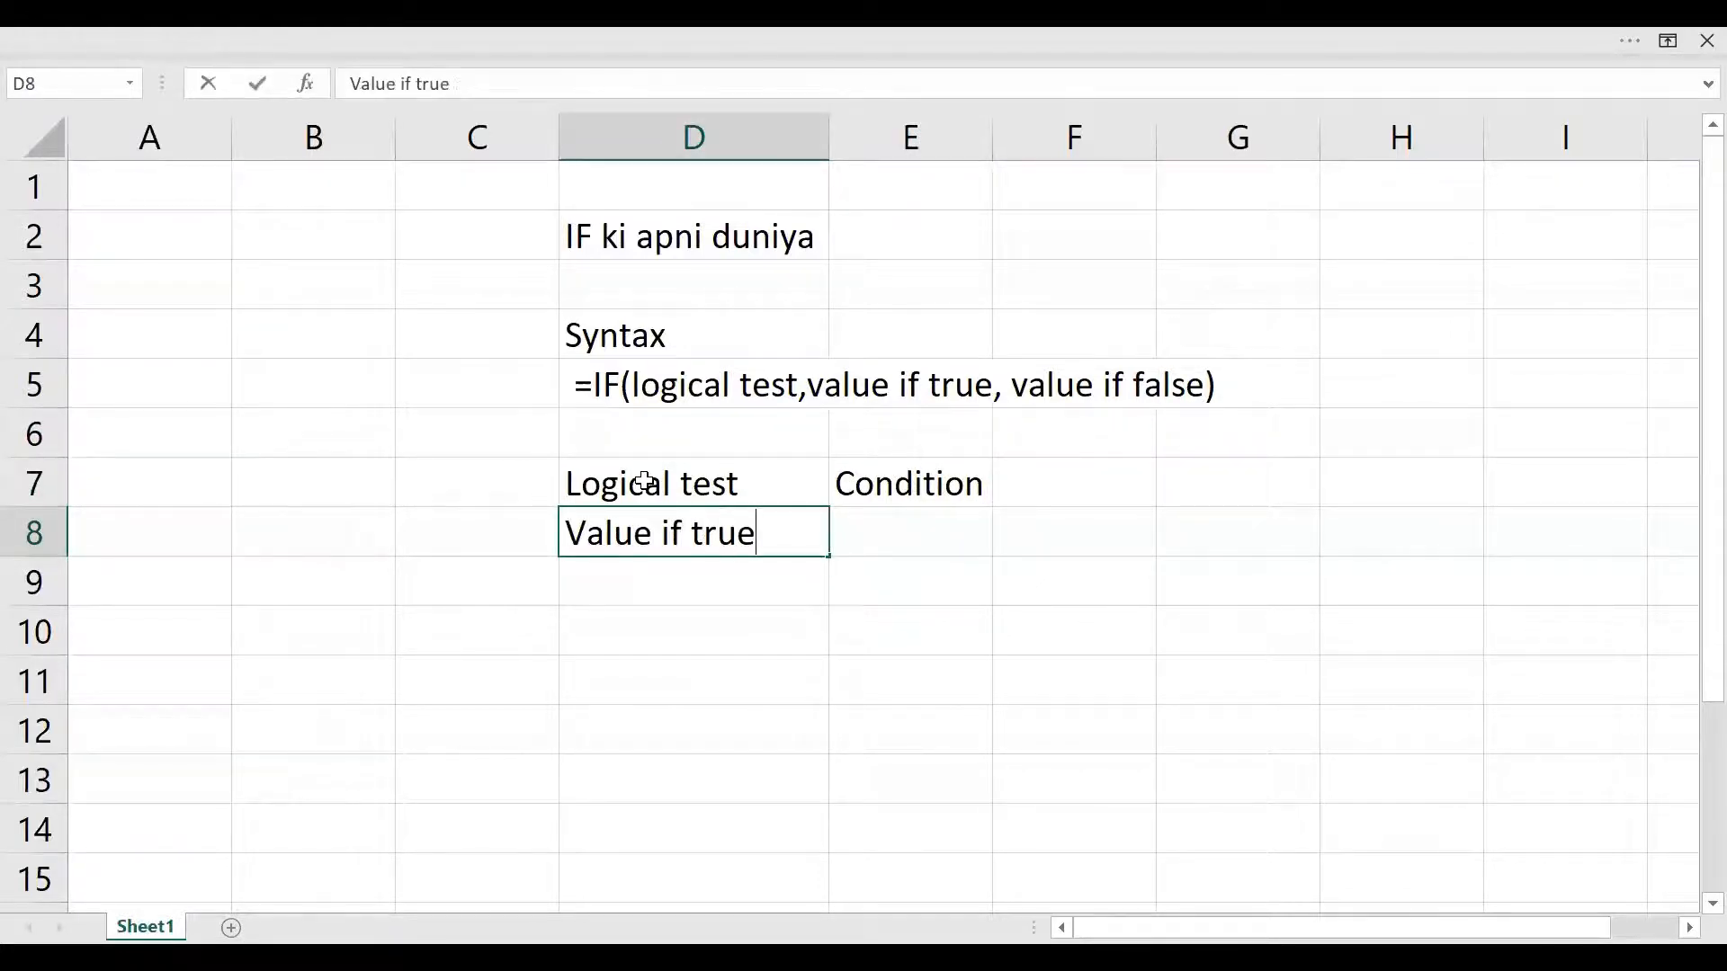
{"action": "key", "text": "Return"}
{"action": "scroll", "coordinate": [798, 376], "scroll_direction": "up", "scroll_amount": 2}
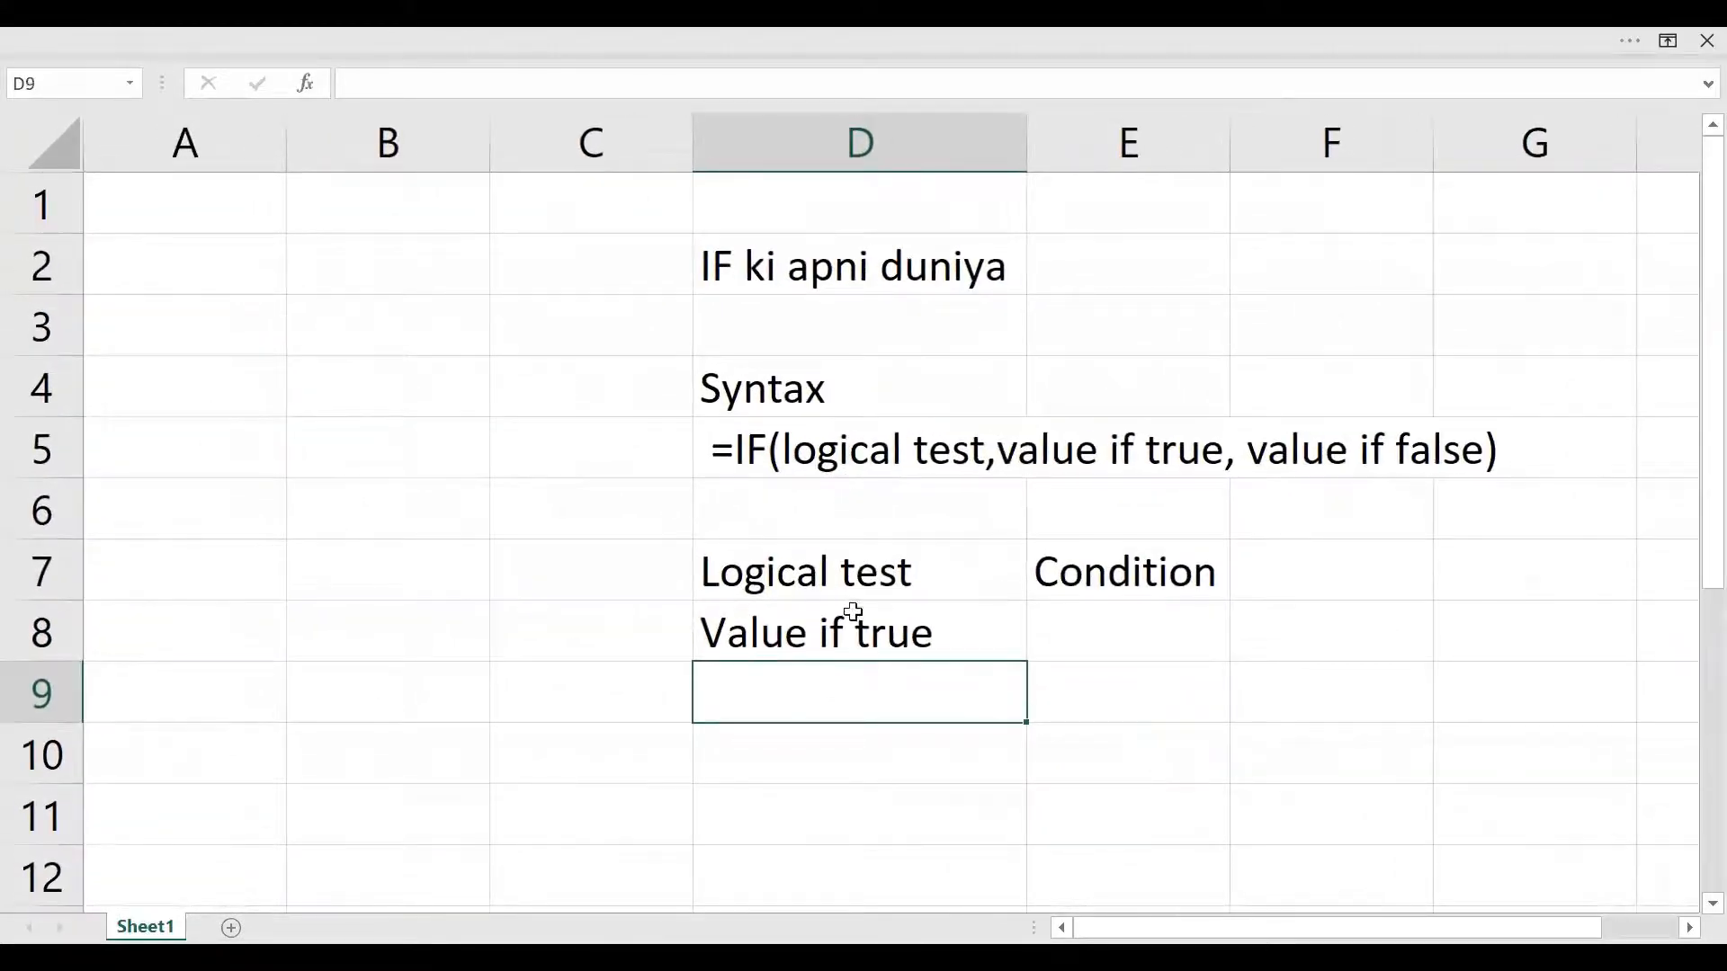
{"action": "left_click", "coordinate": [851, 617]}
{"action": "key", "text": "Right"}
{"action": "key", "text": "Right"}
{"action": "key", "text": "Right"}
{"action": "key", "text": "Right"}
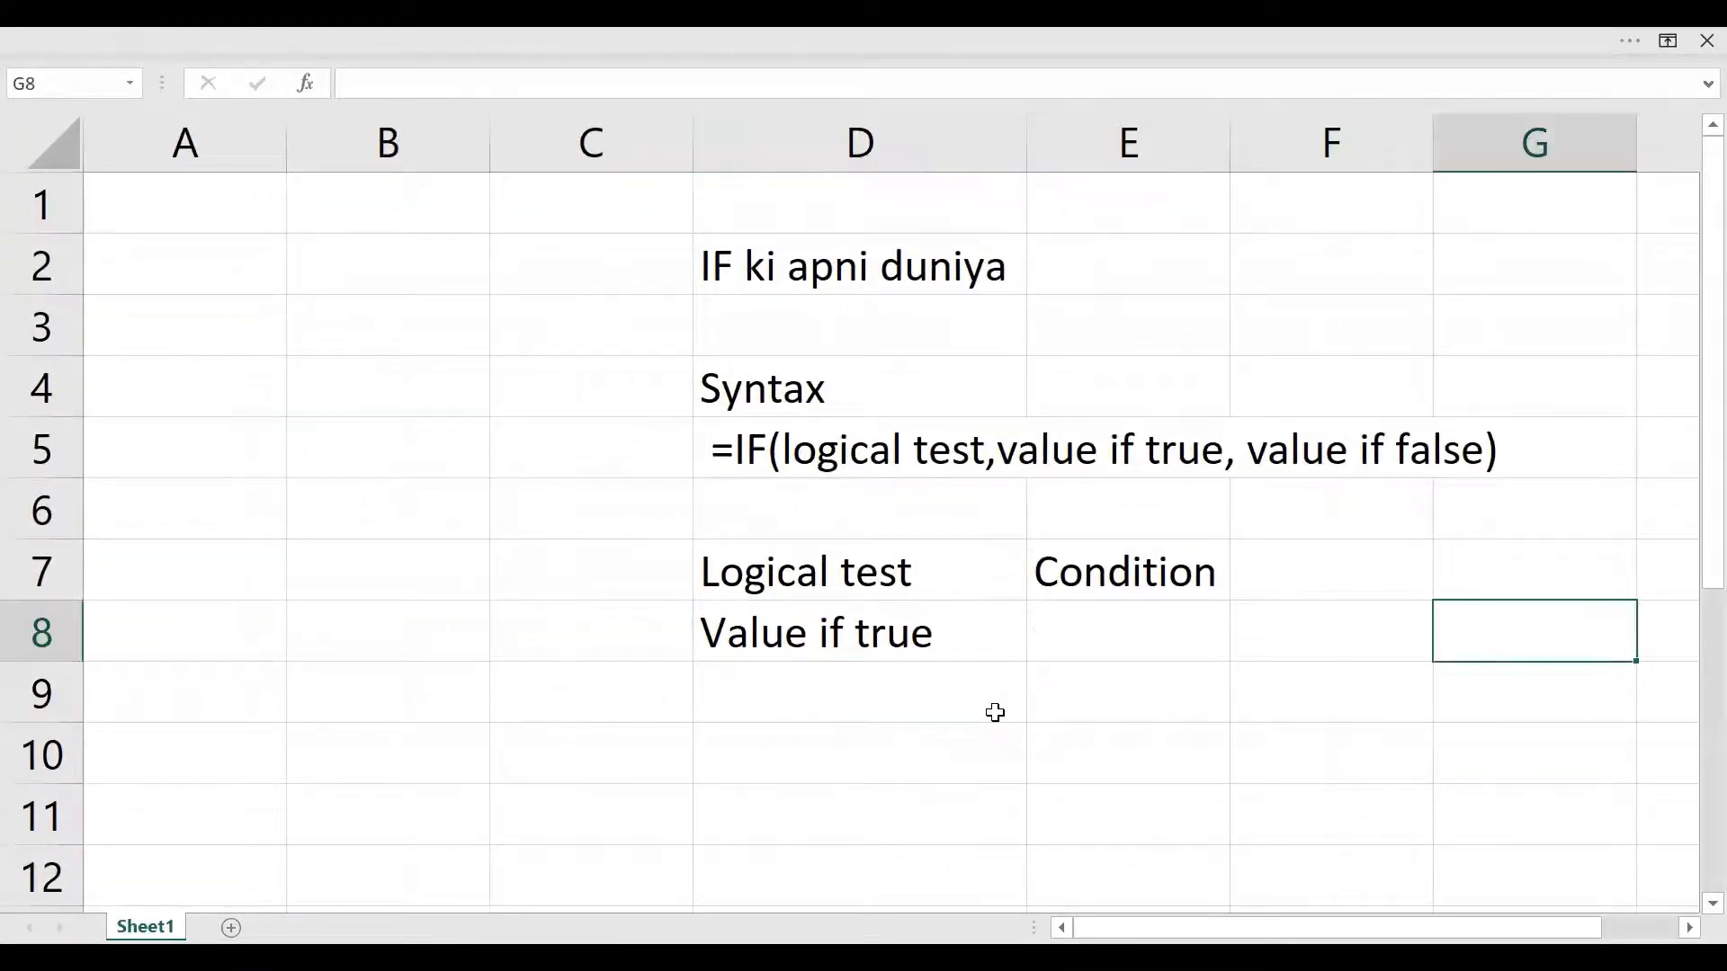
{"action": "key", "text": "Left"}
{"action": "key", "text": "Left"}
{"action": "key", "text": "Left"}
{"action": "key", "text": "Left"}
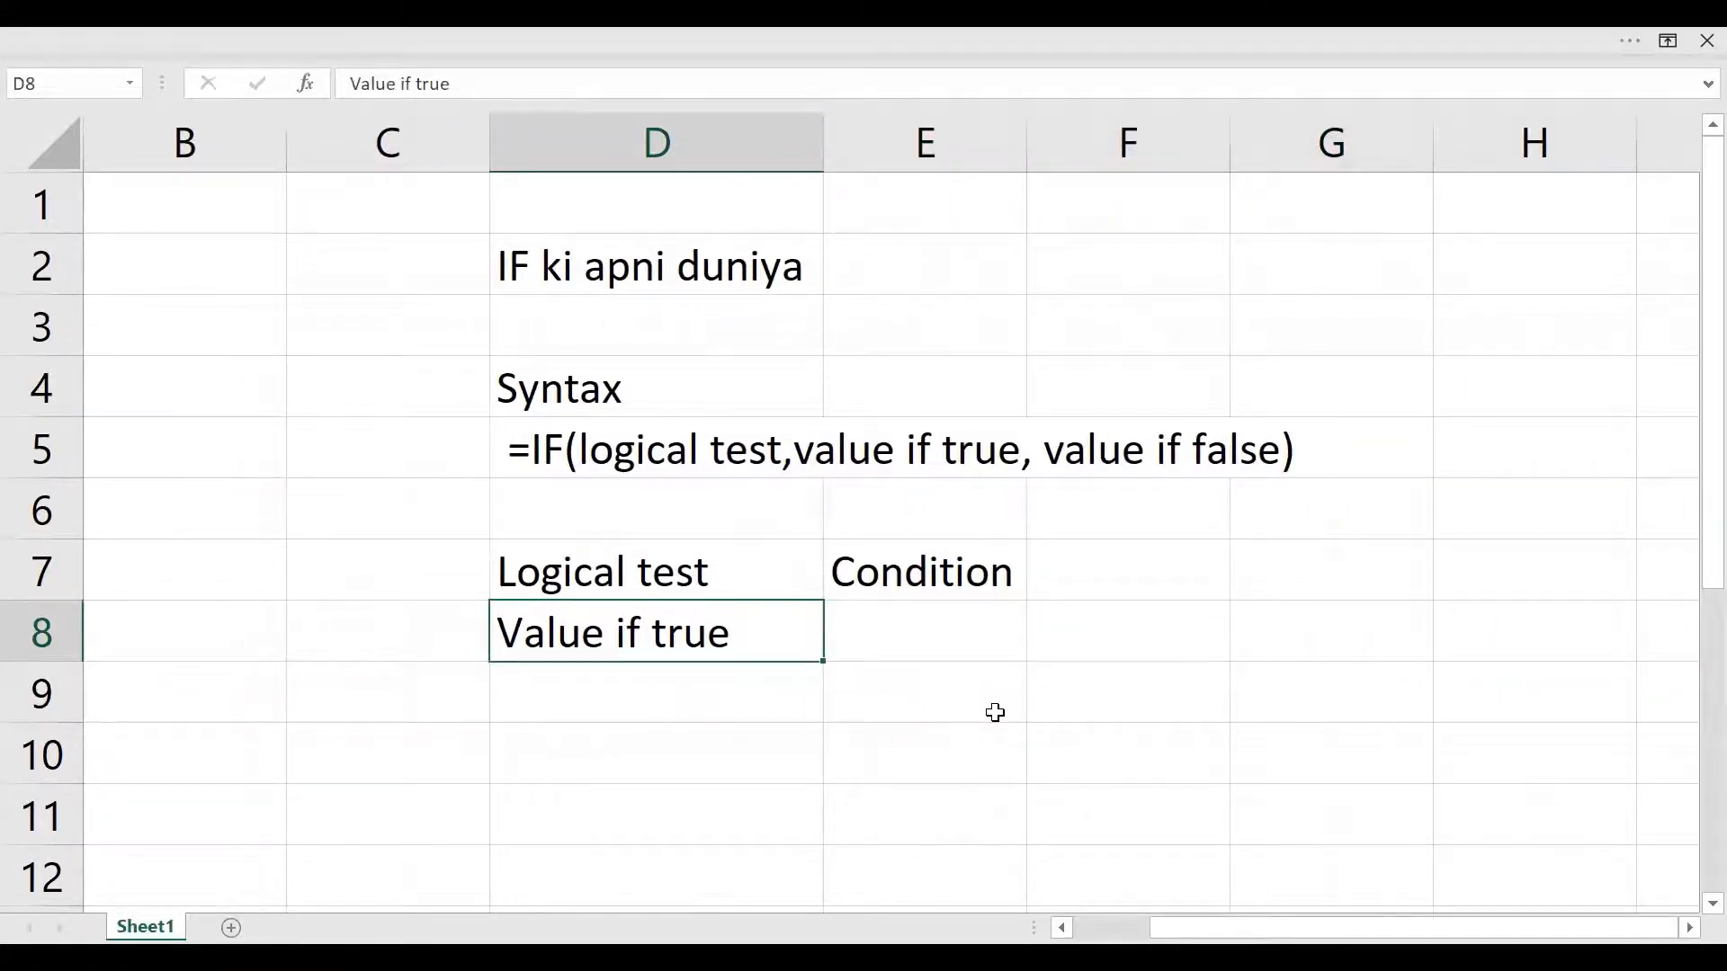
Enter the description "show message or any value if condition get true" in cell E8
{"action": "key", "text": "Right"}
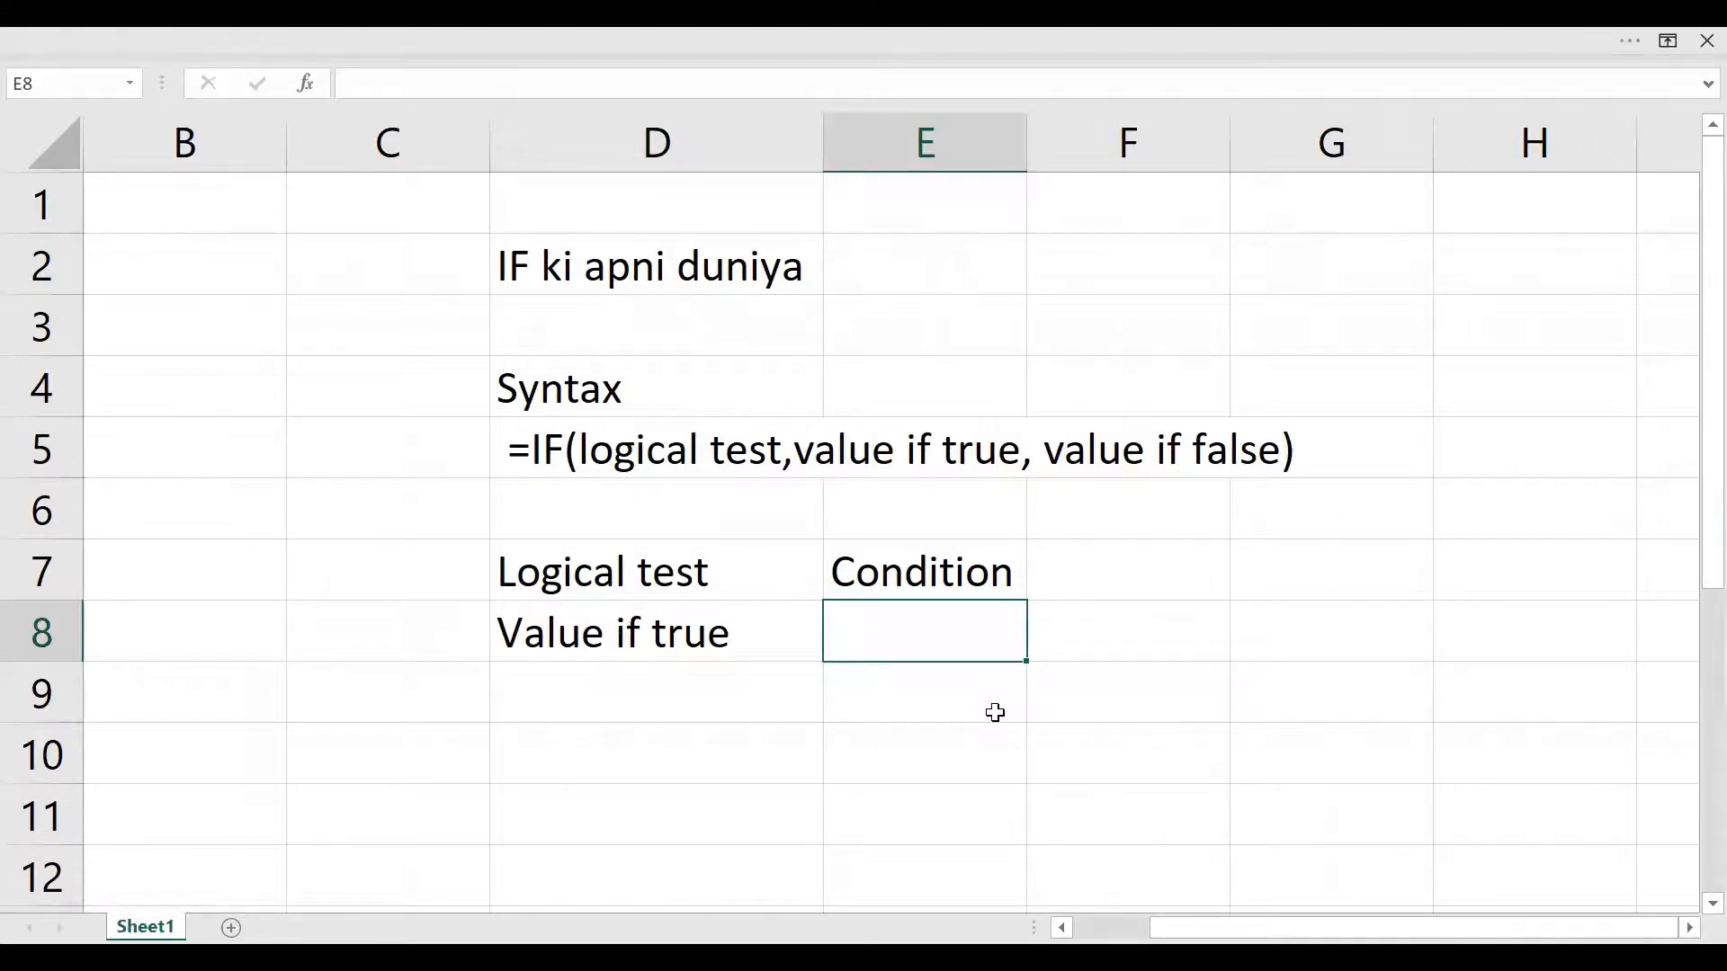
{"action": "type", "text": "me"}
{"action": "key", "text": "BackSpace"}
{"action": "key", "text": "BackSpace"}
{"action": "type", "text": "show"}
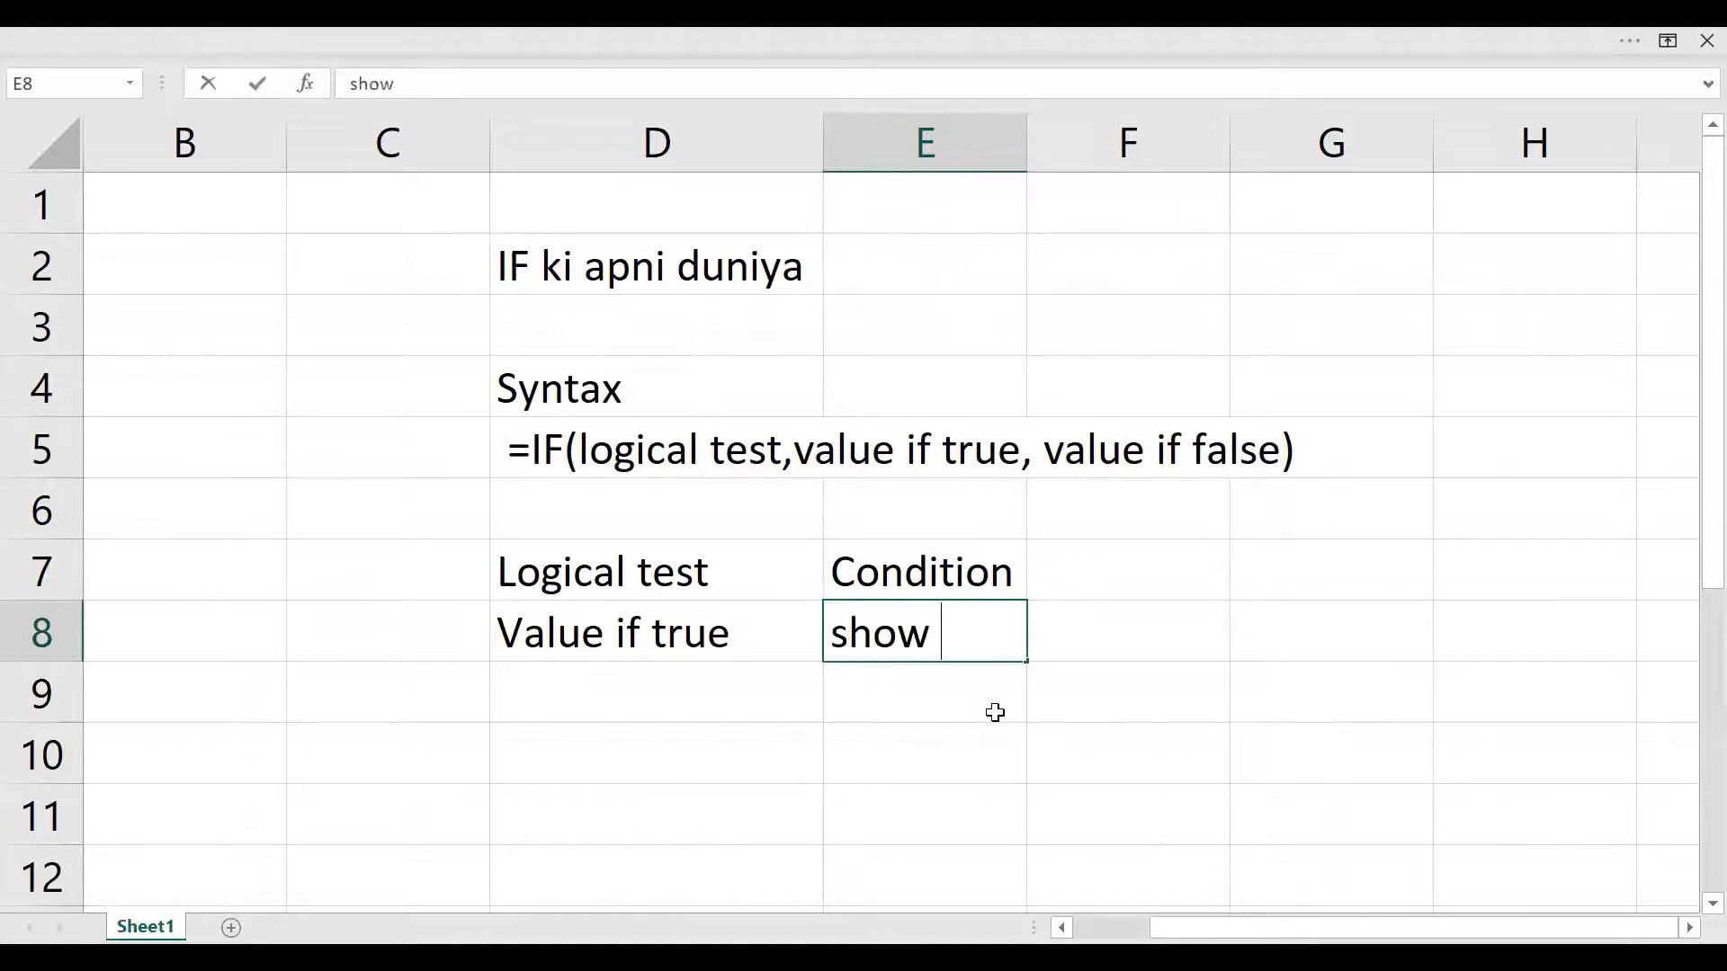
{"action": "type", "text": " message o"}
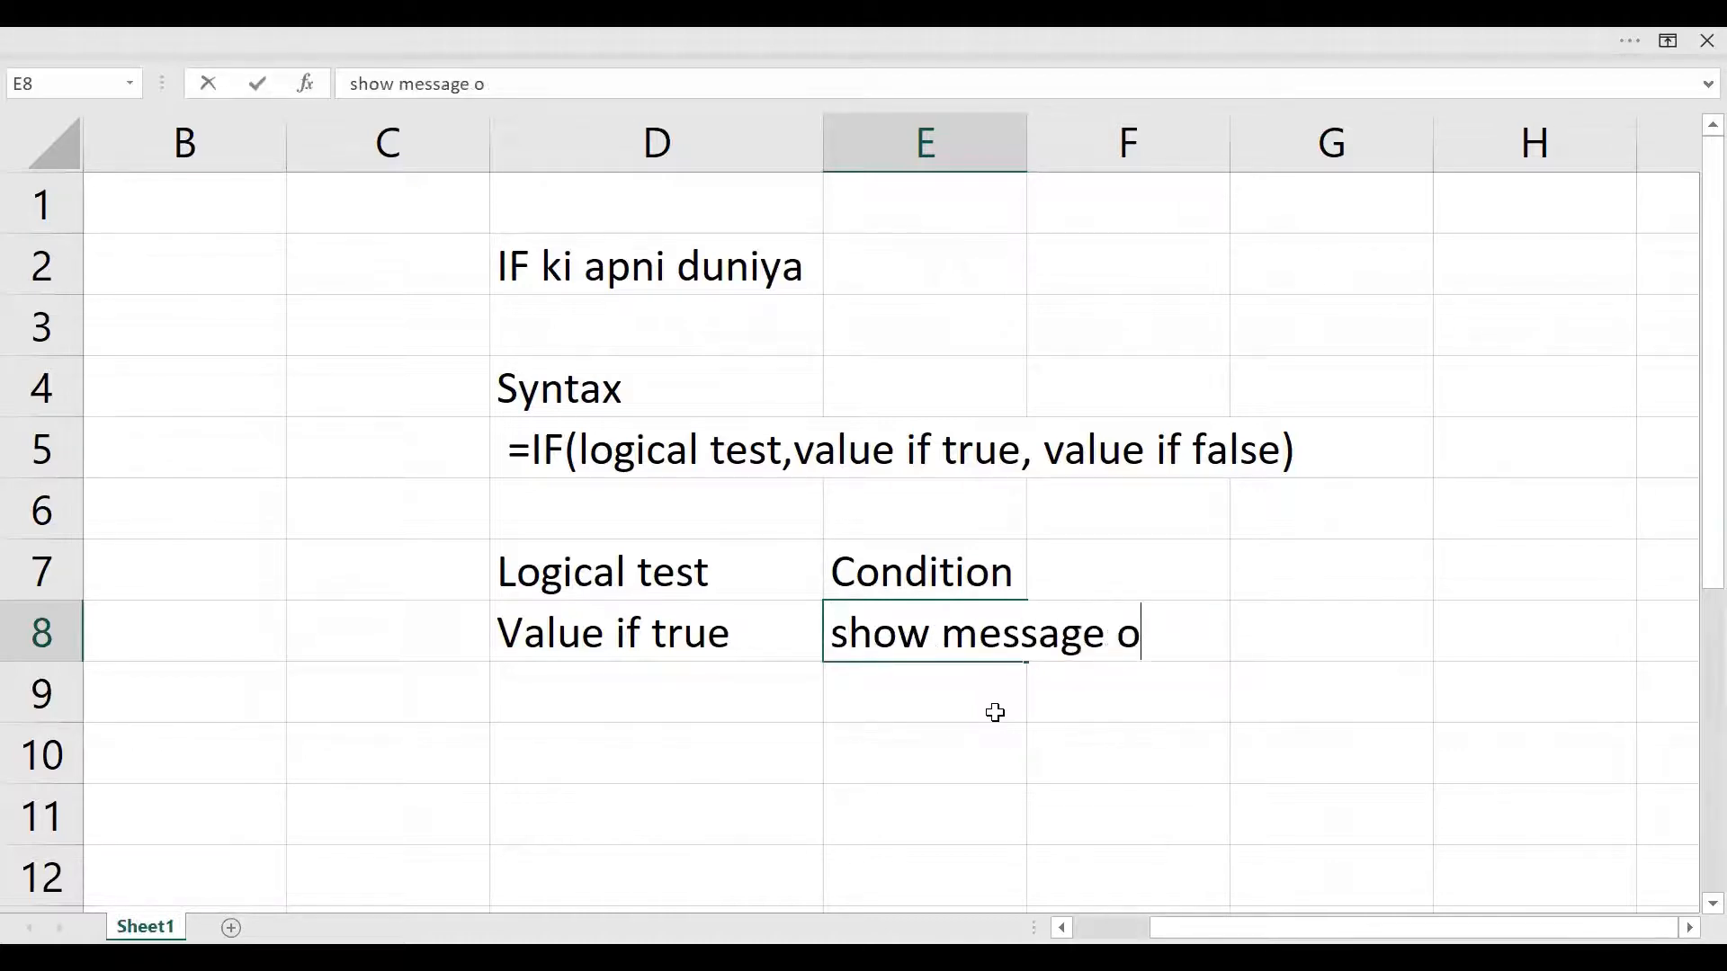
{"action": "type", "text": "r any value if "}
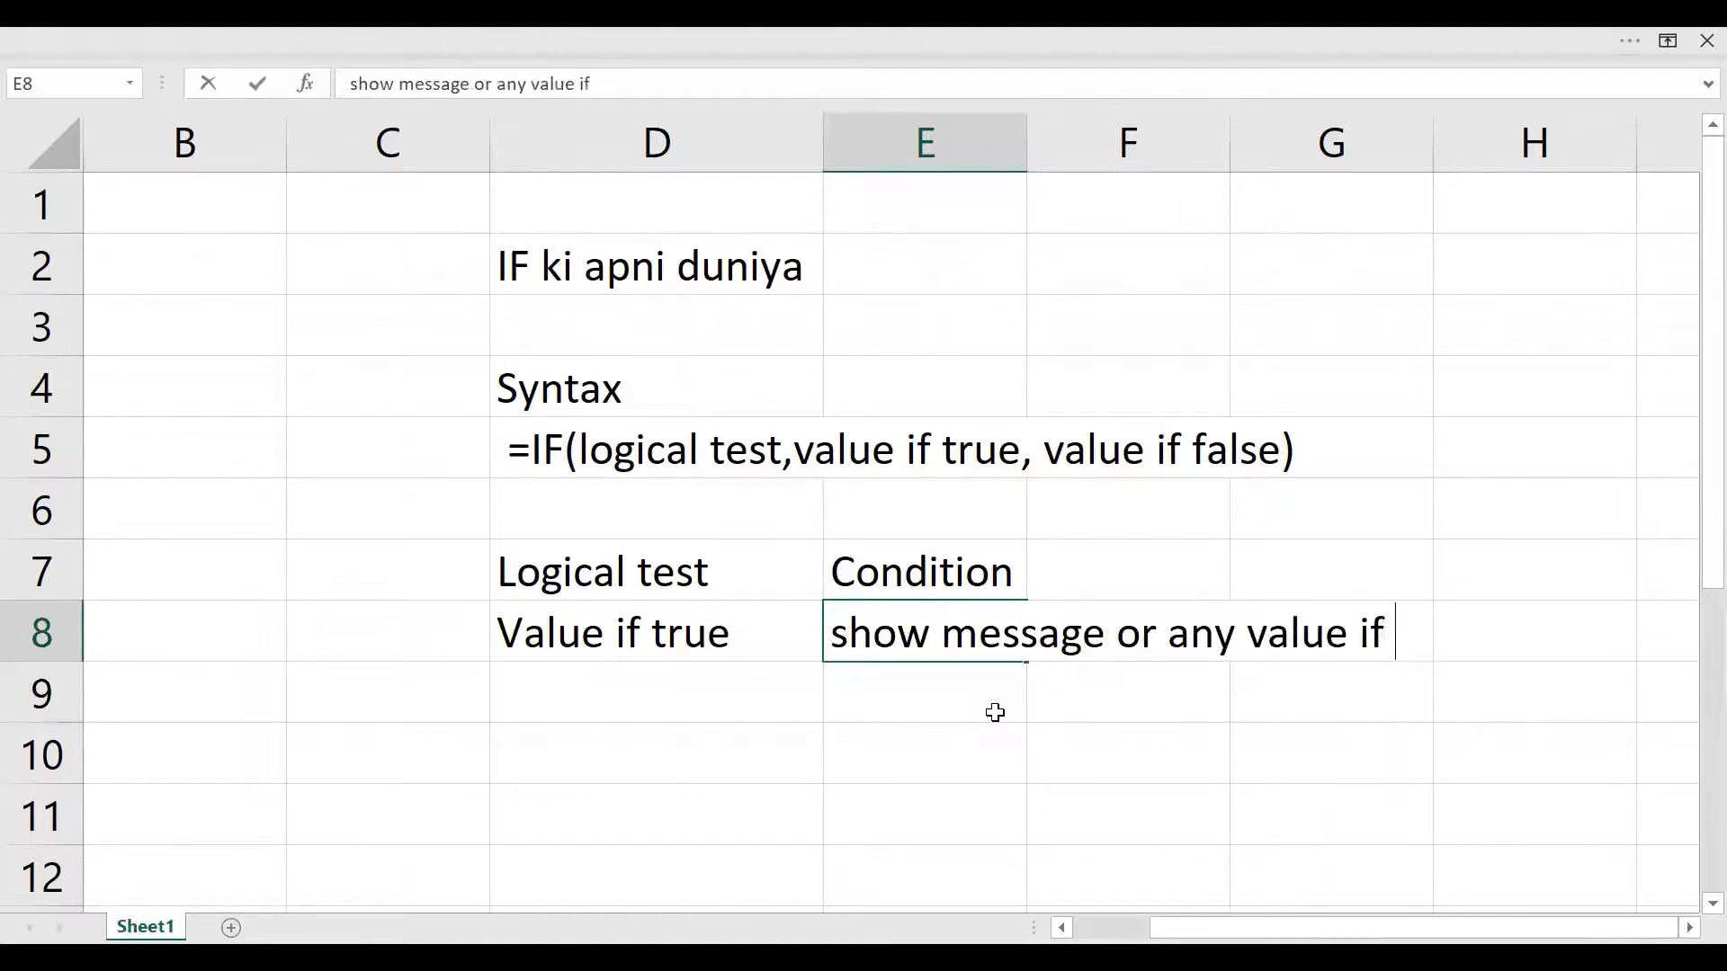
{"action": "type", "text": "condi"}
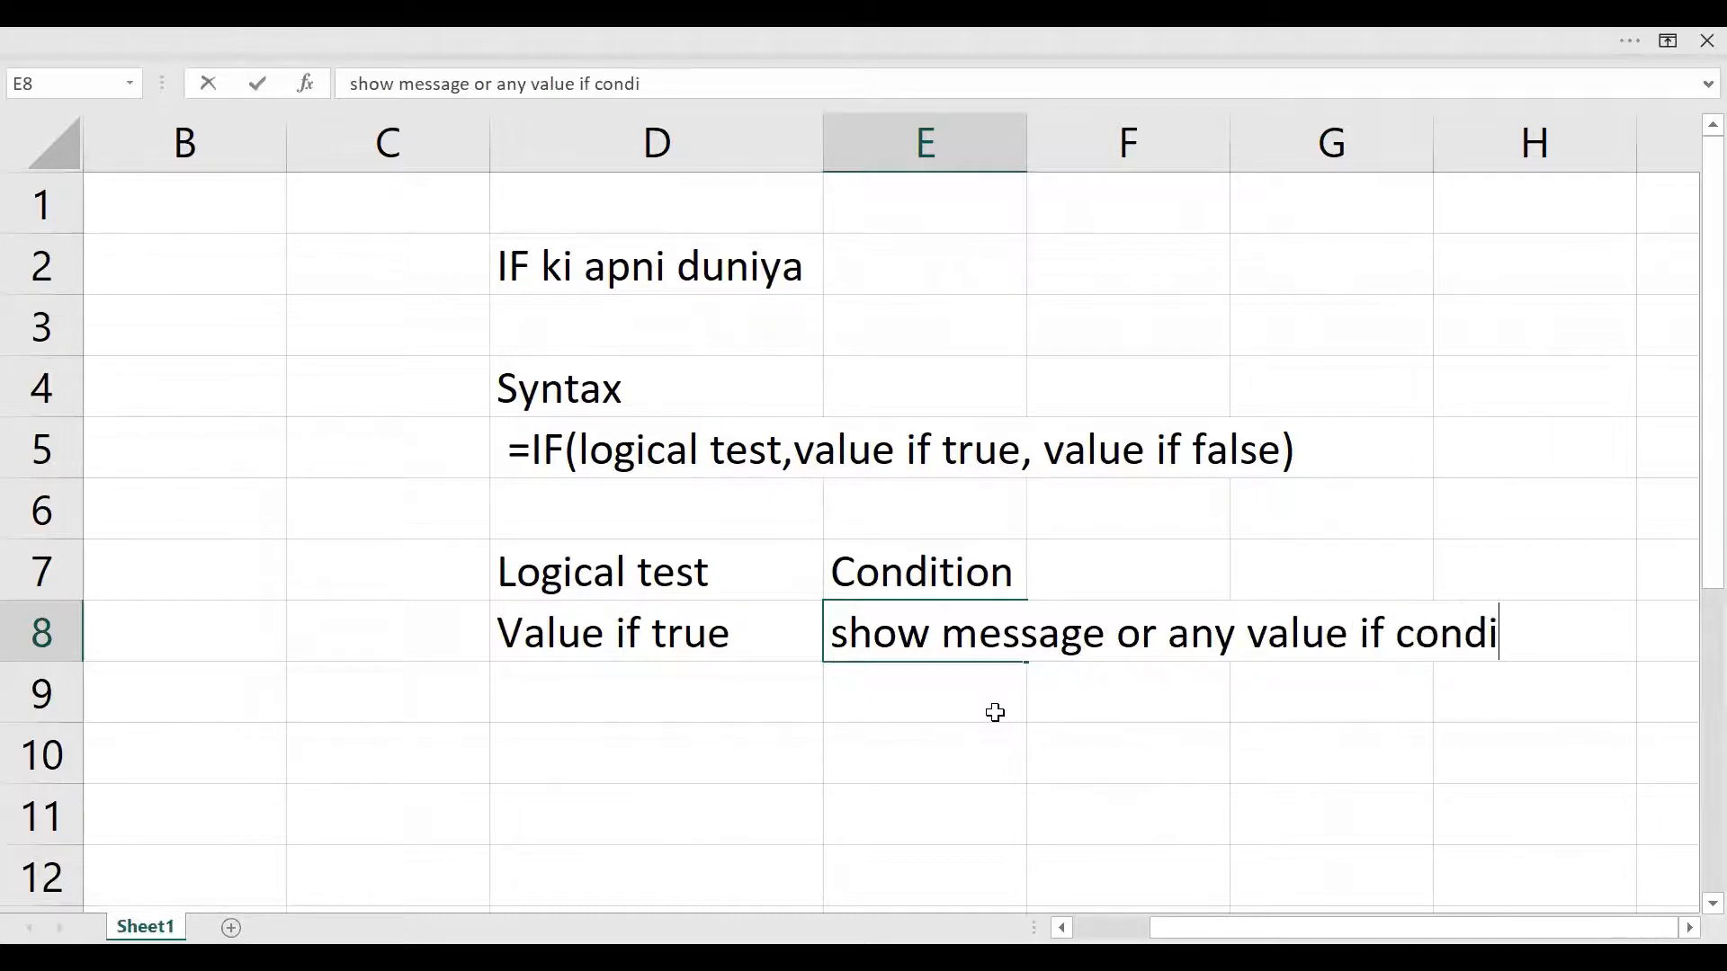
{"action": "type", "text": "tion get true"}
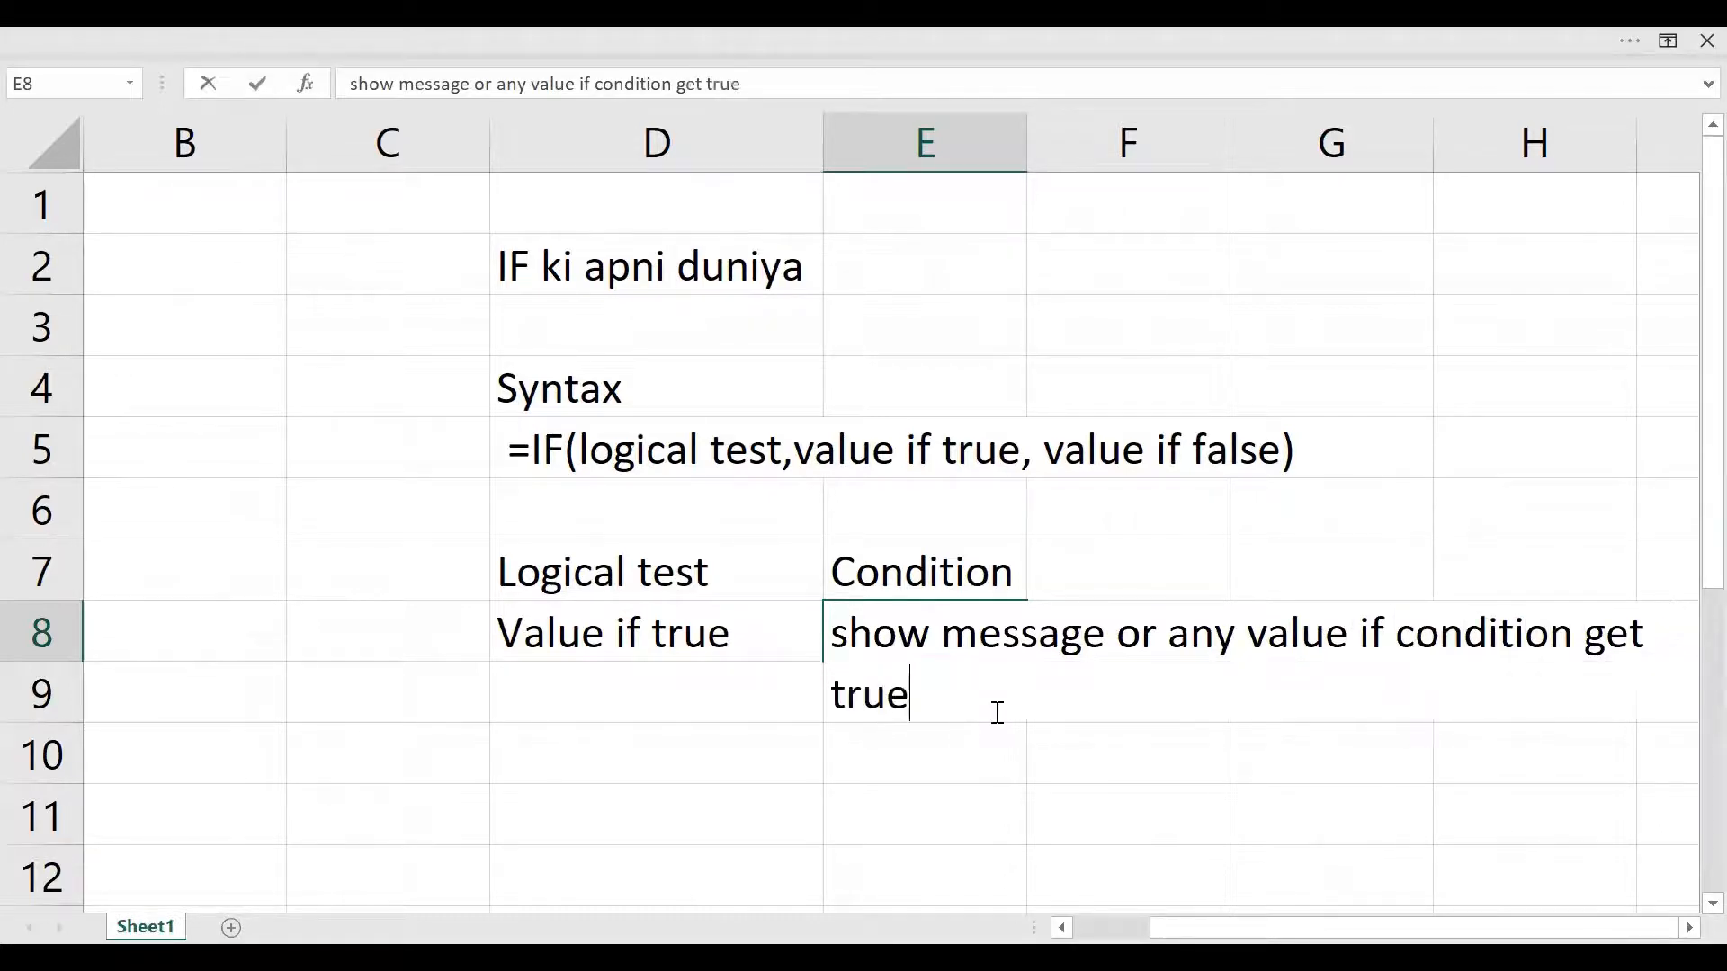
{"action": "key", "text": "Return"}
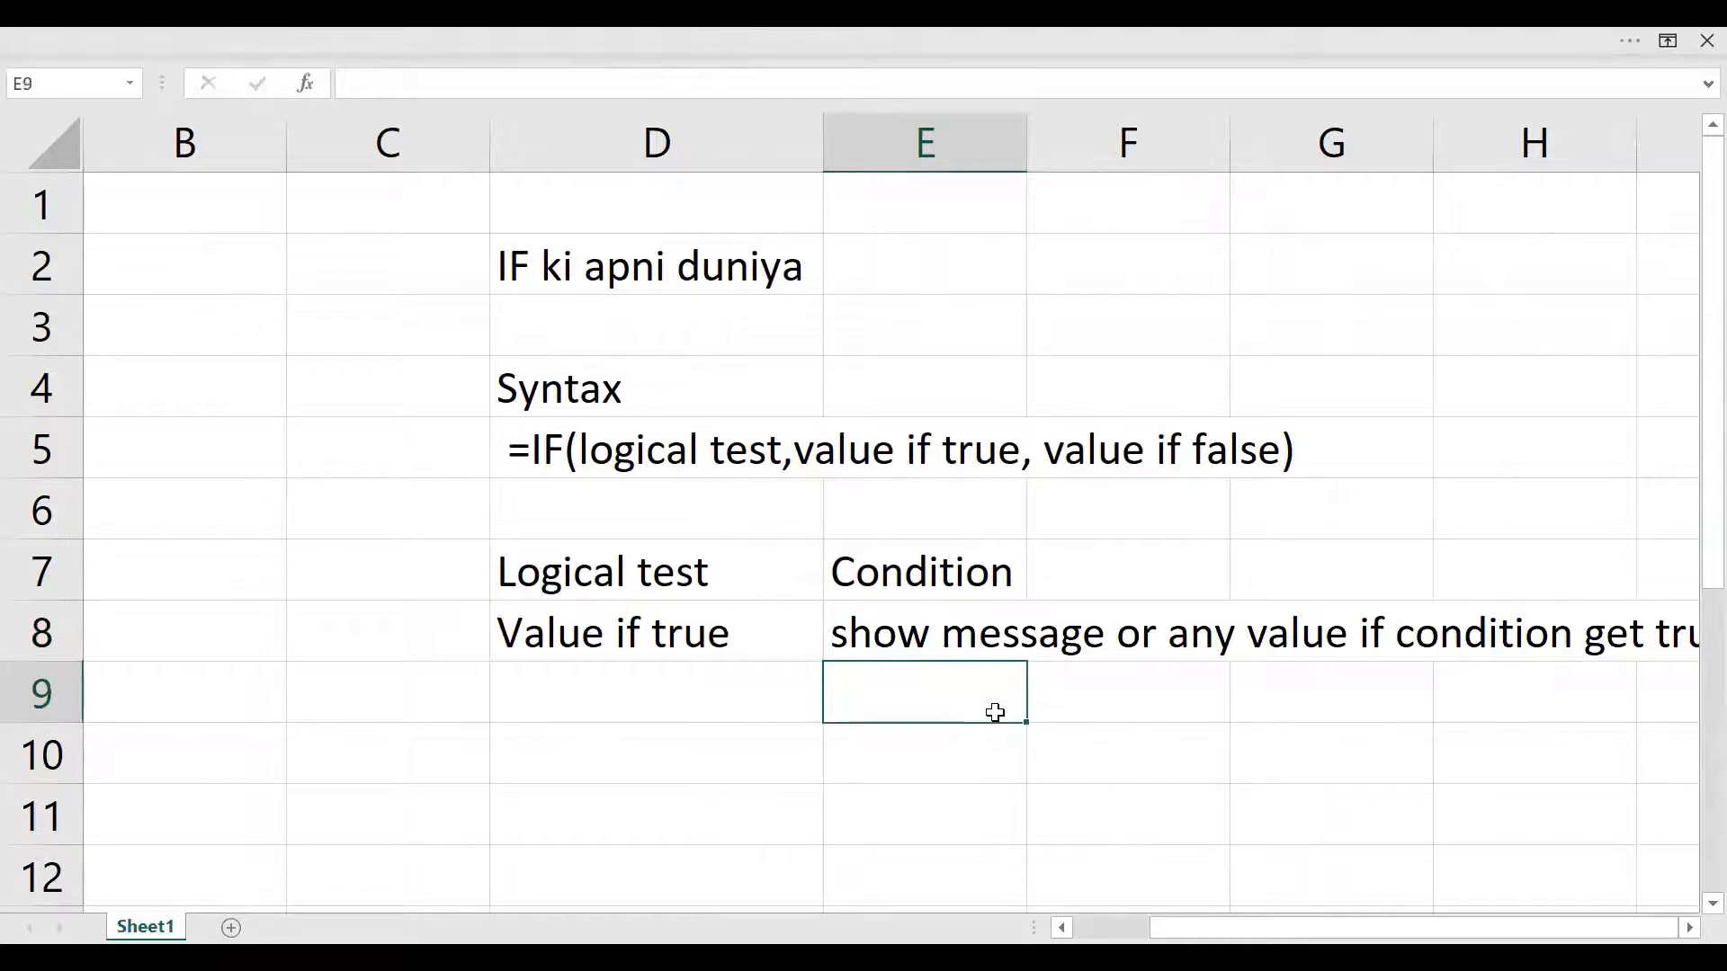
{"action": "key", "text": "Up"}
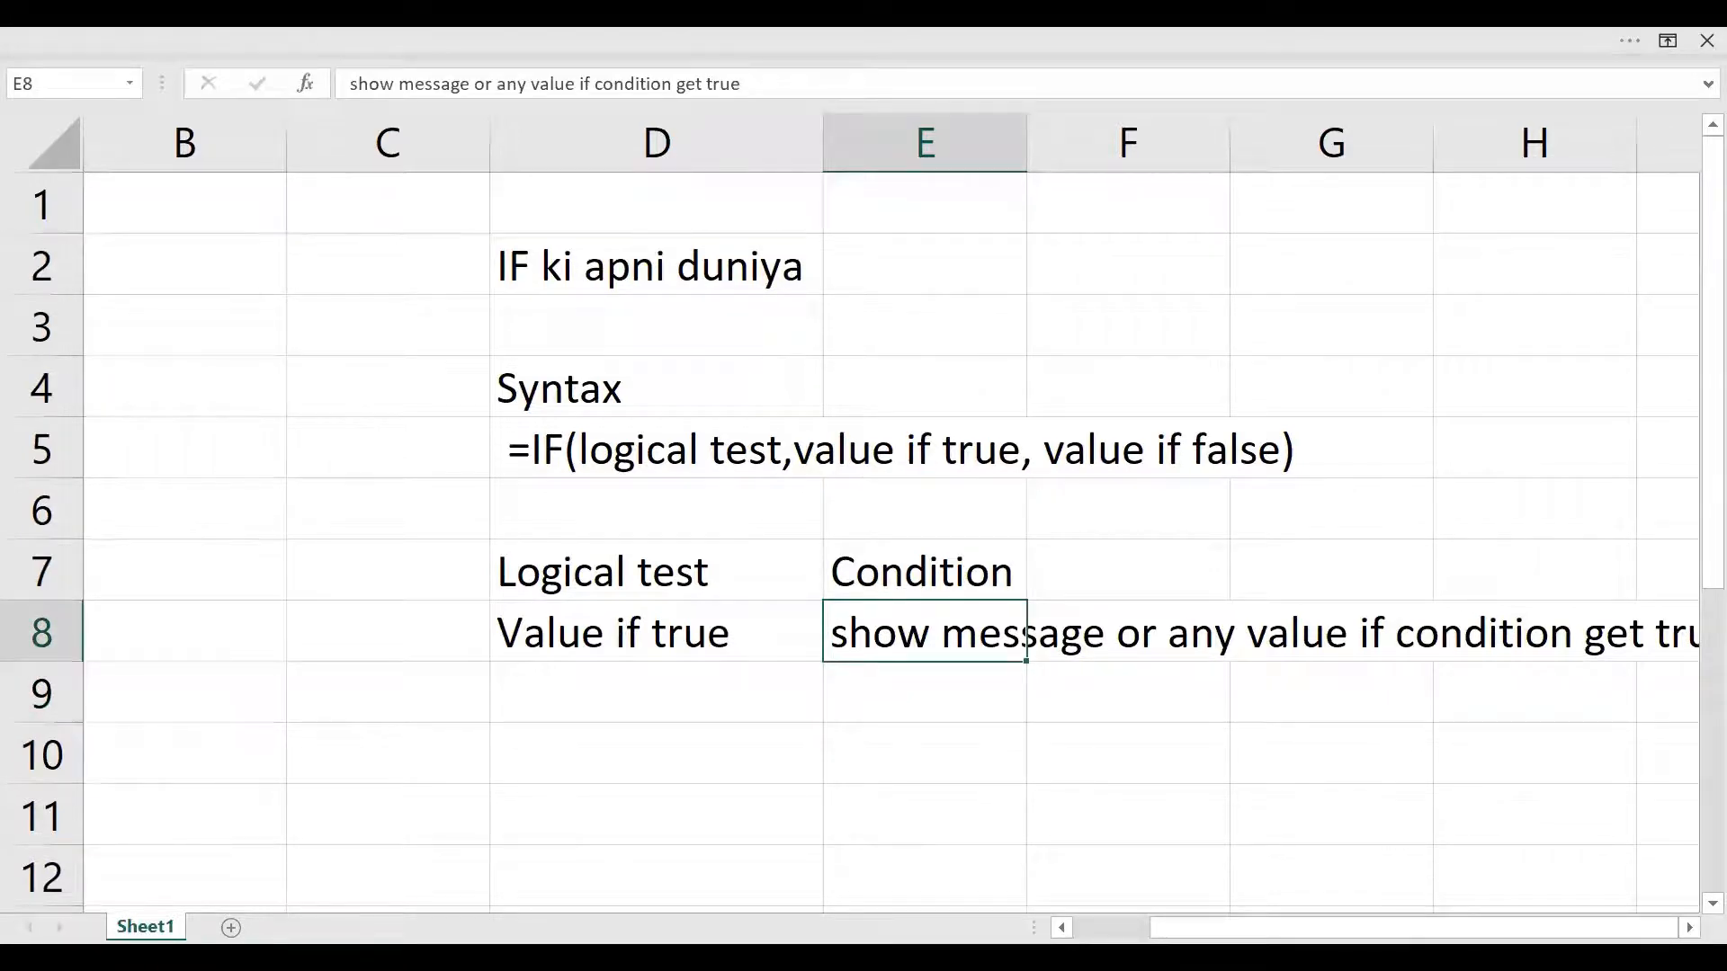
Enter the label "Value if false" in cell D9
{"action": "scroll", "coordinate": [1107, 720], "scroll_direction": "right", "scroll_amount": 2}
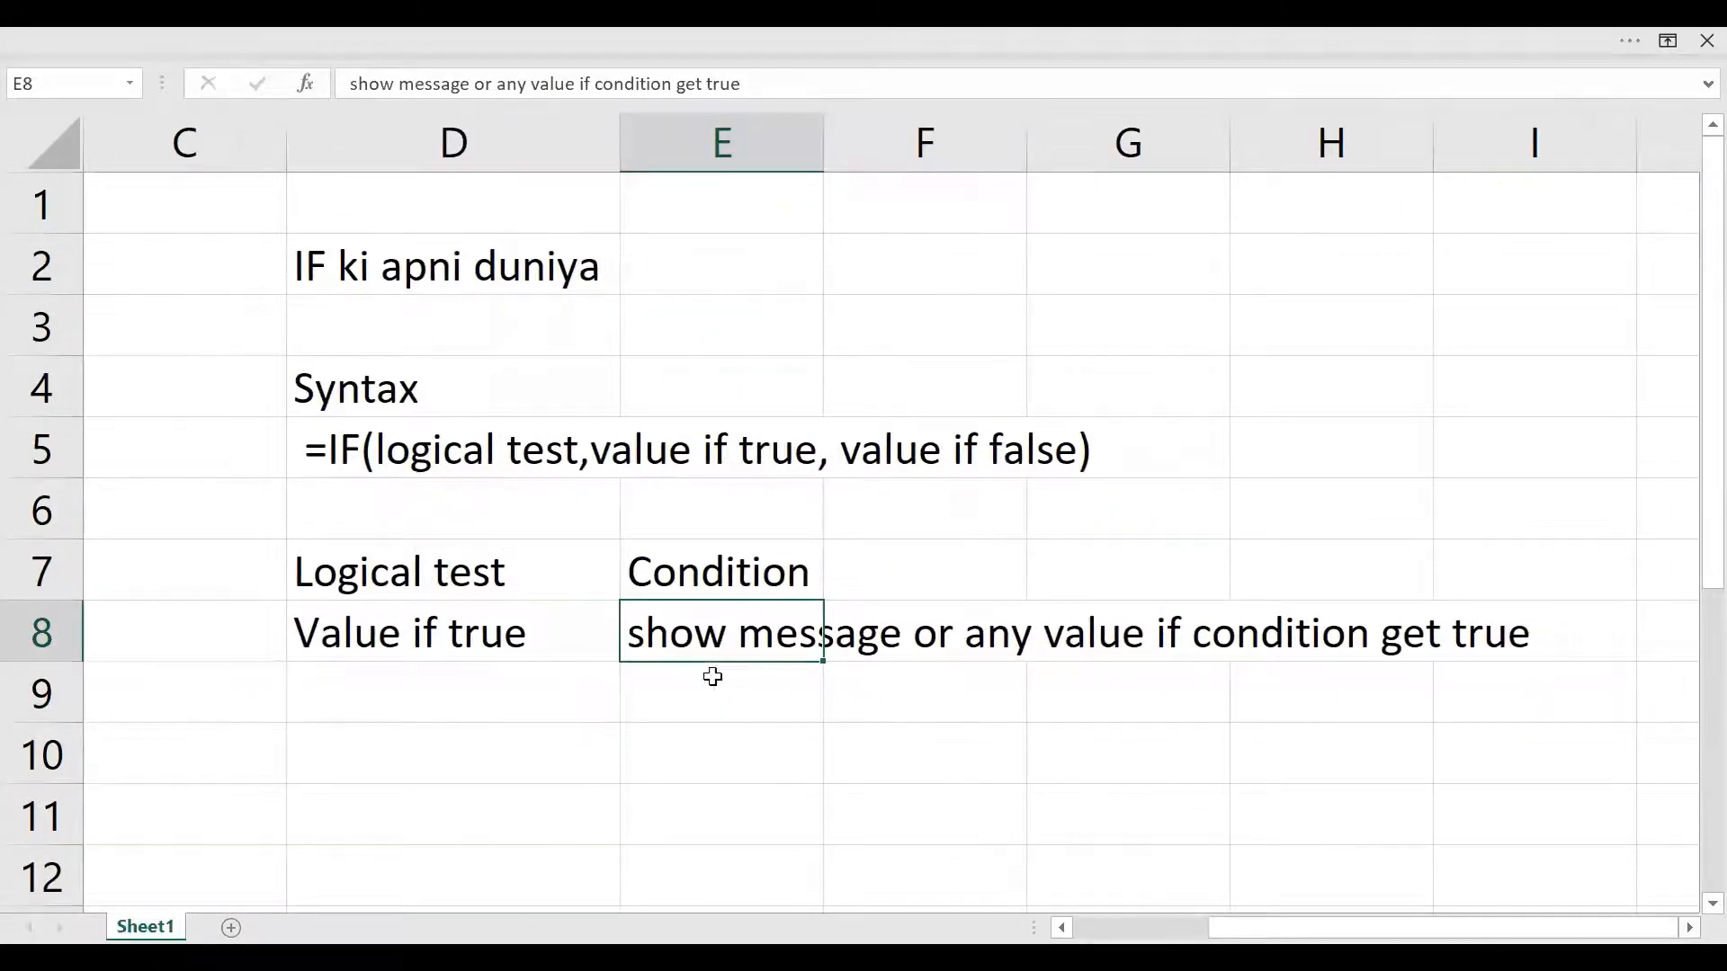
{"action": "left_click", "coordinate": [412, 685]}
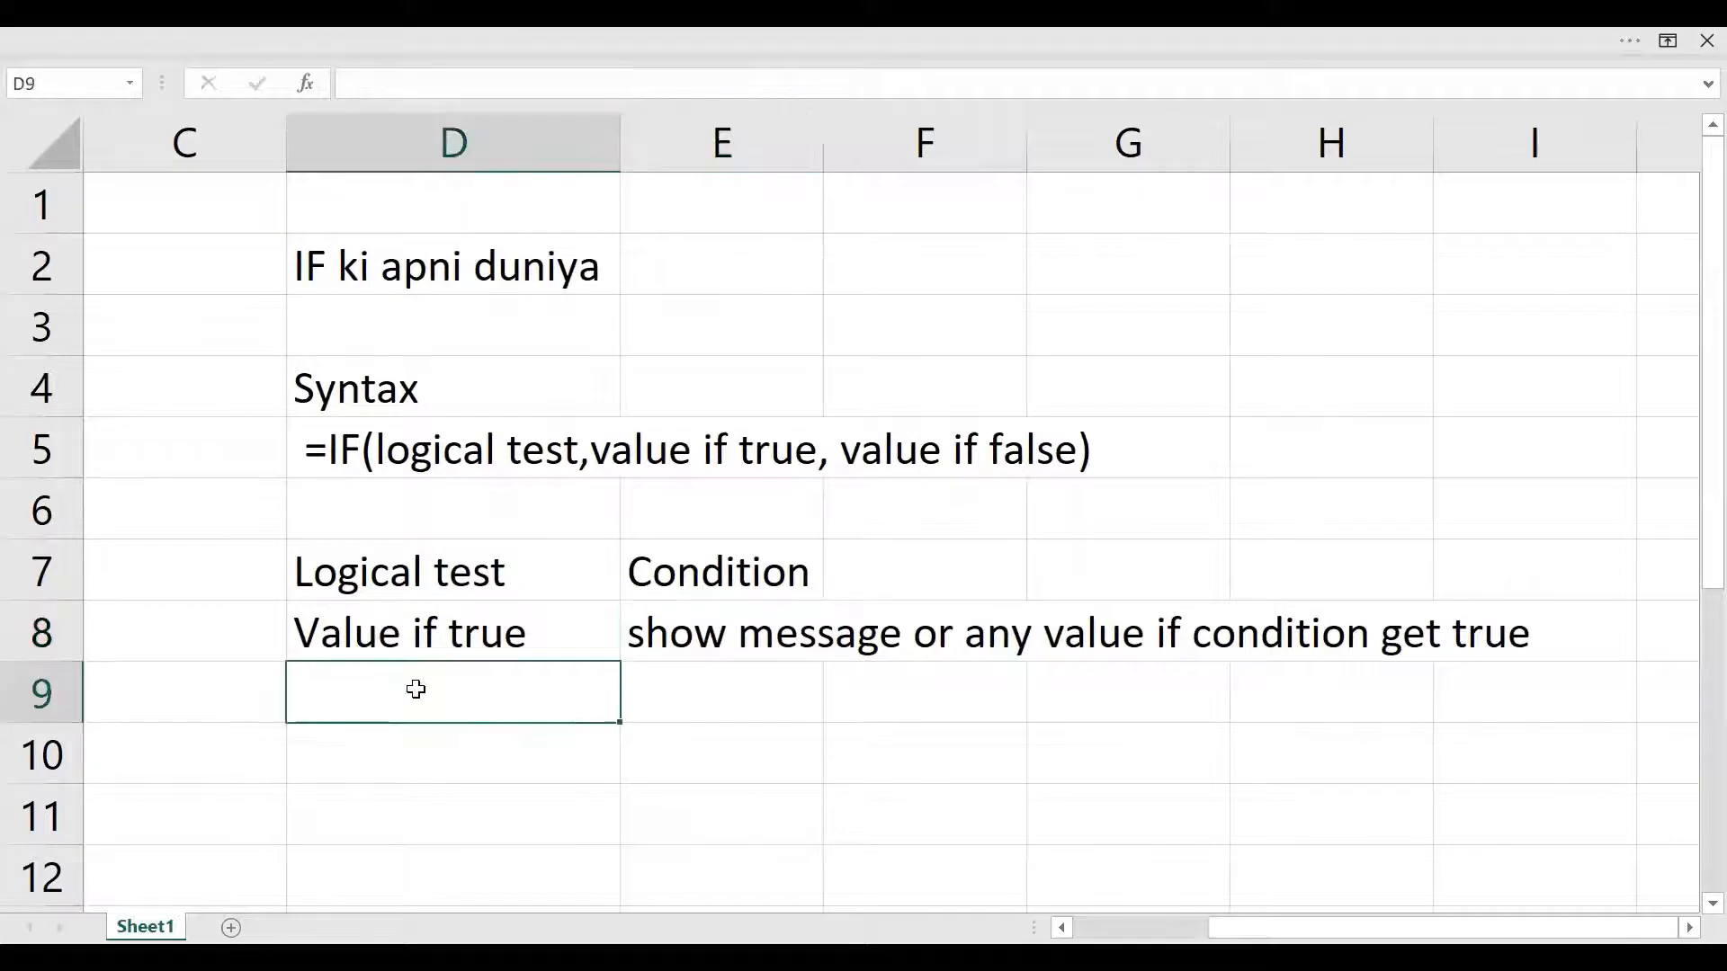
{"action": "type", "text": "VAlue if fa"}
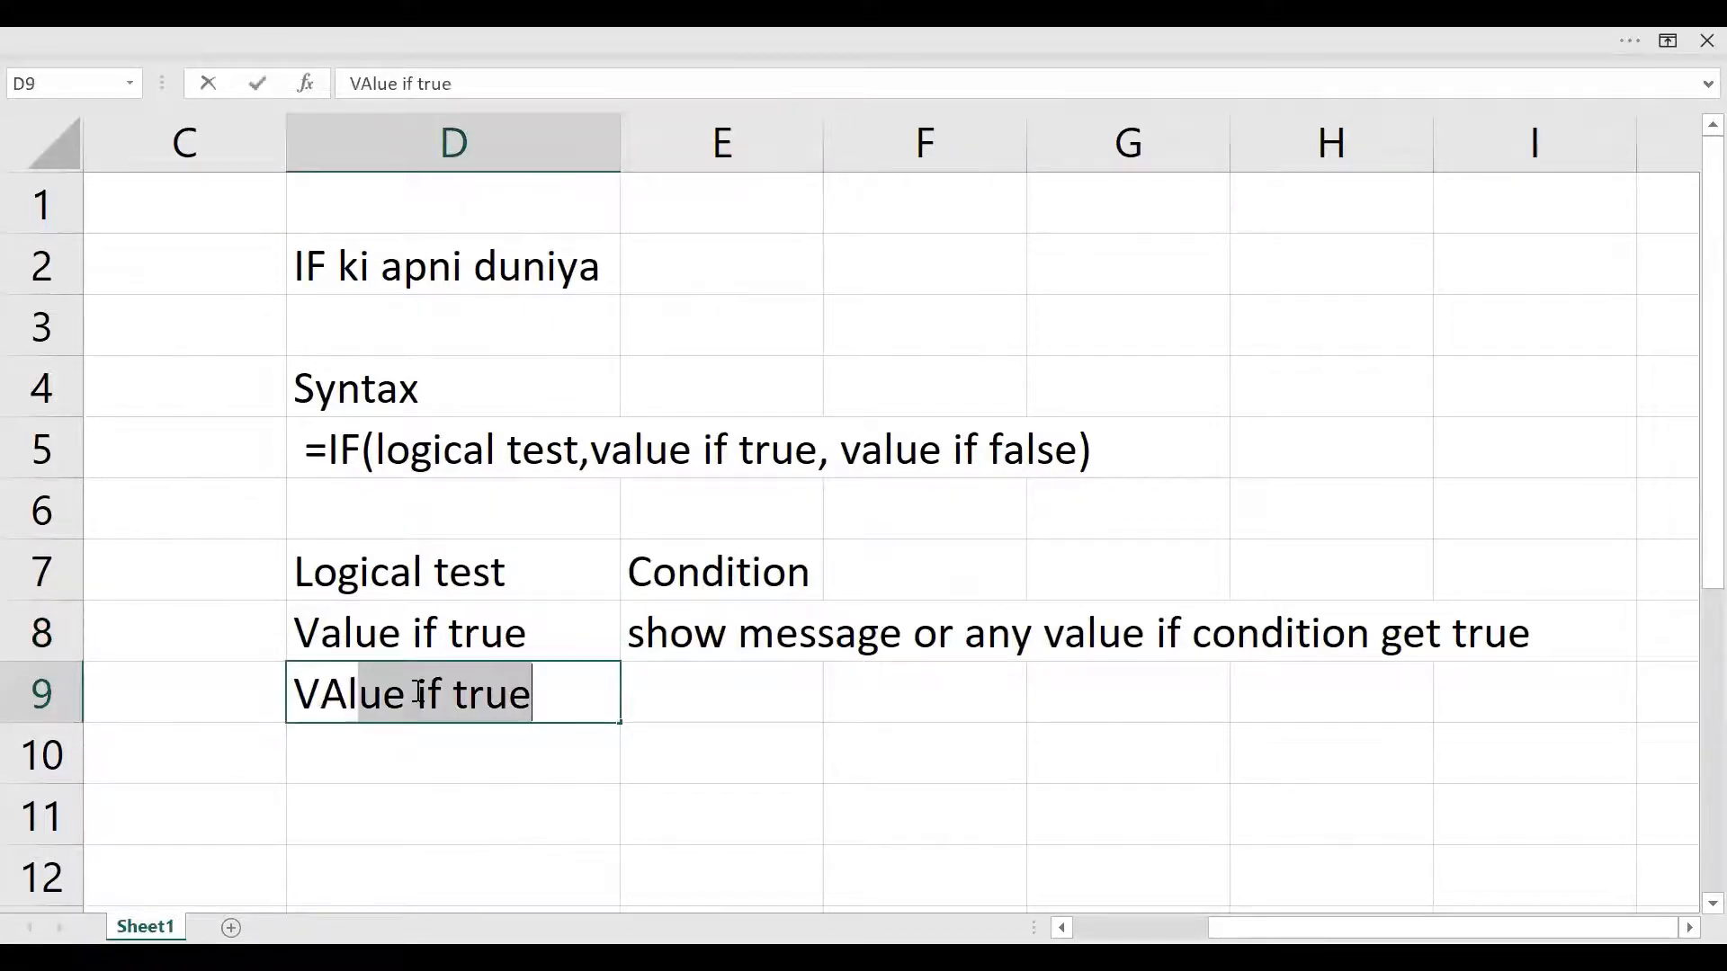
{"action": "type", "text": "lse"}
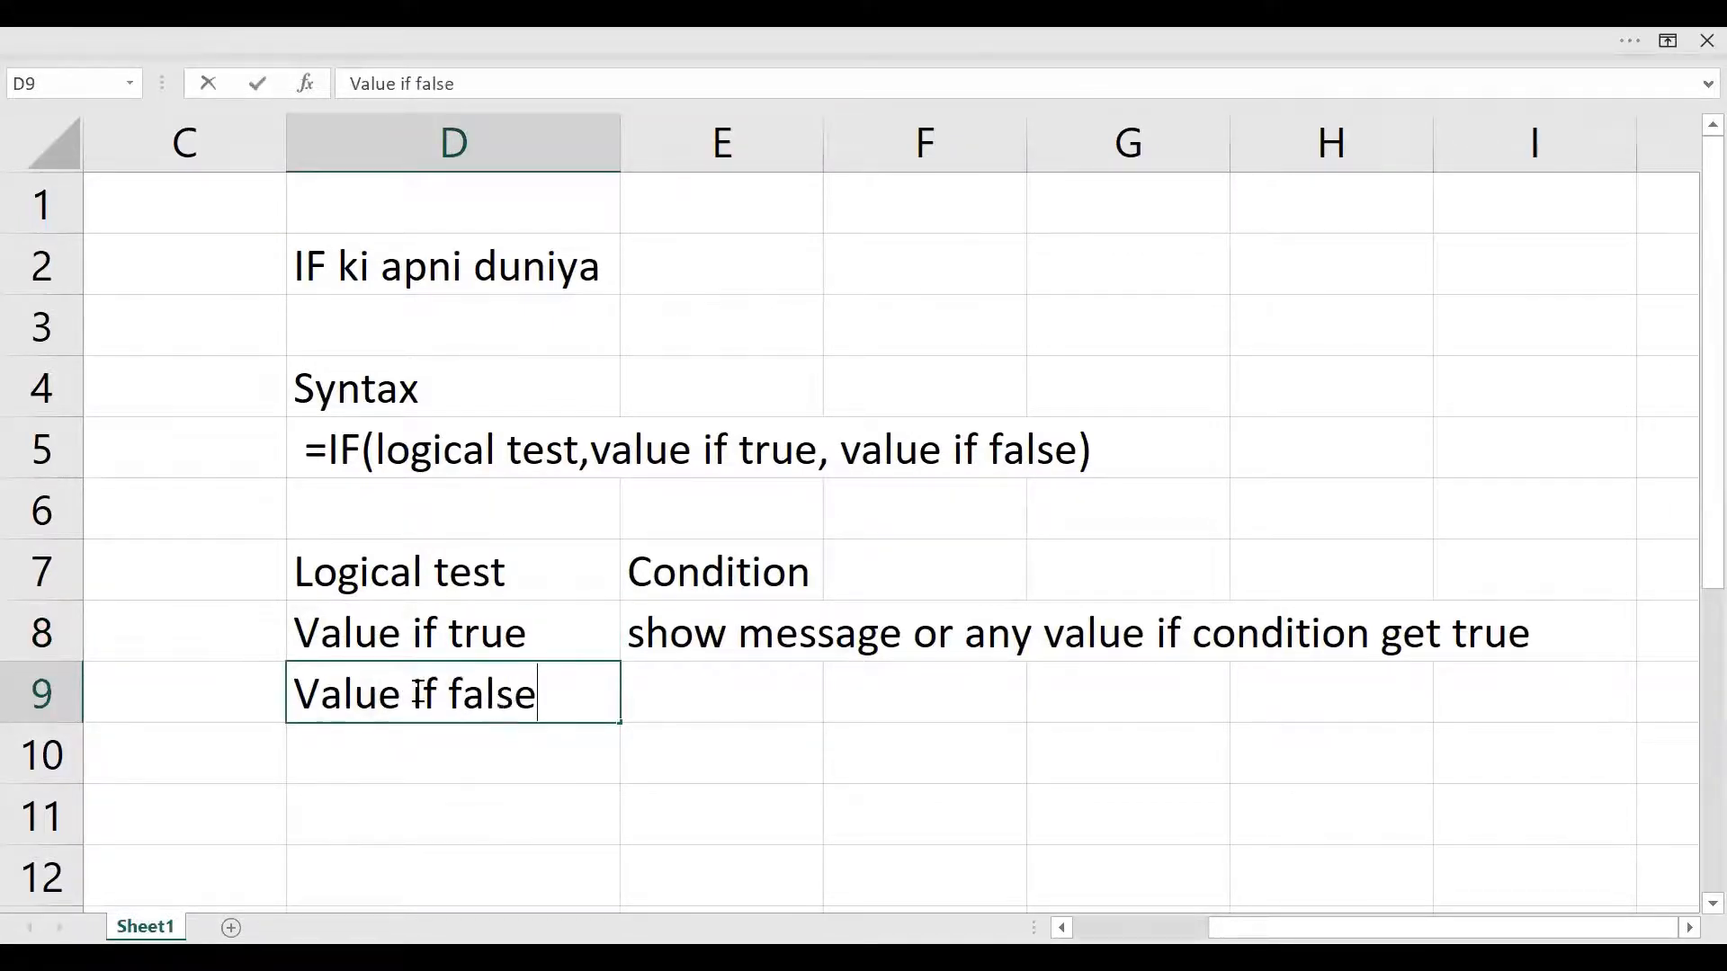
{"action": "key", "text": "Return"}
Enter the description "show message or any value if condition gets false" in cell E9
{"action": "key", "text": "Up"}
{"action": "key", "text": "Right"}
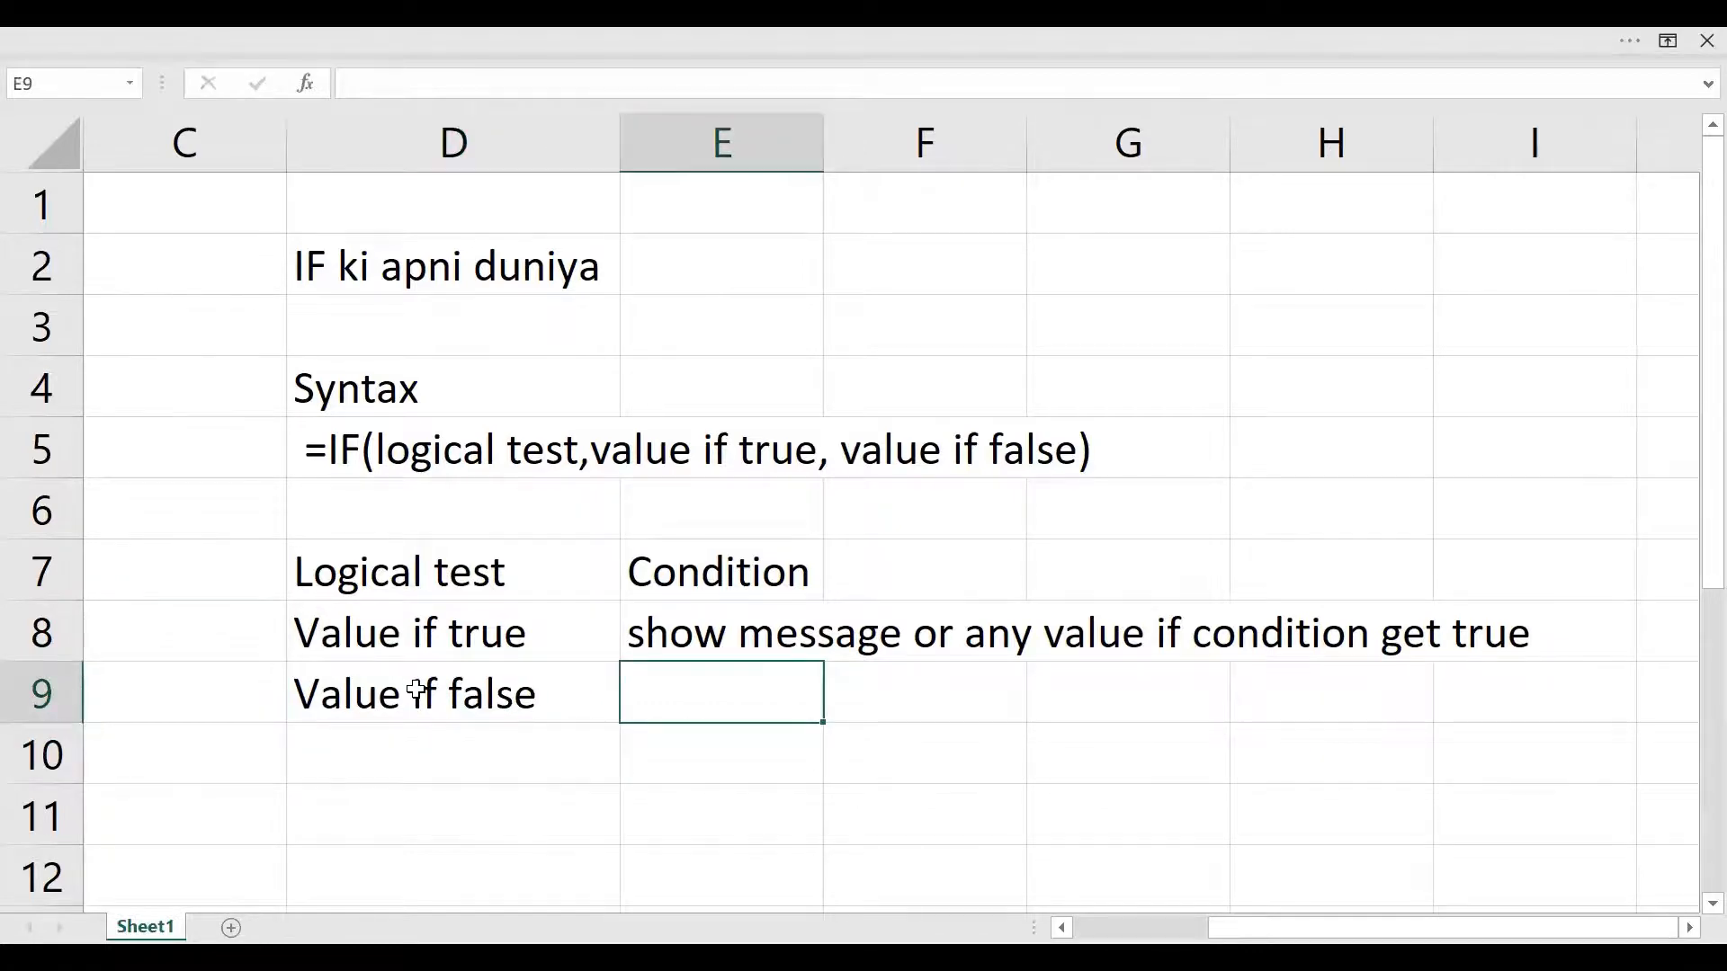
{"action": "type", "text": "show mes"}
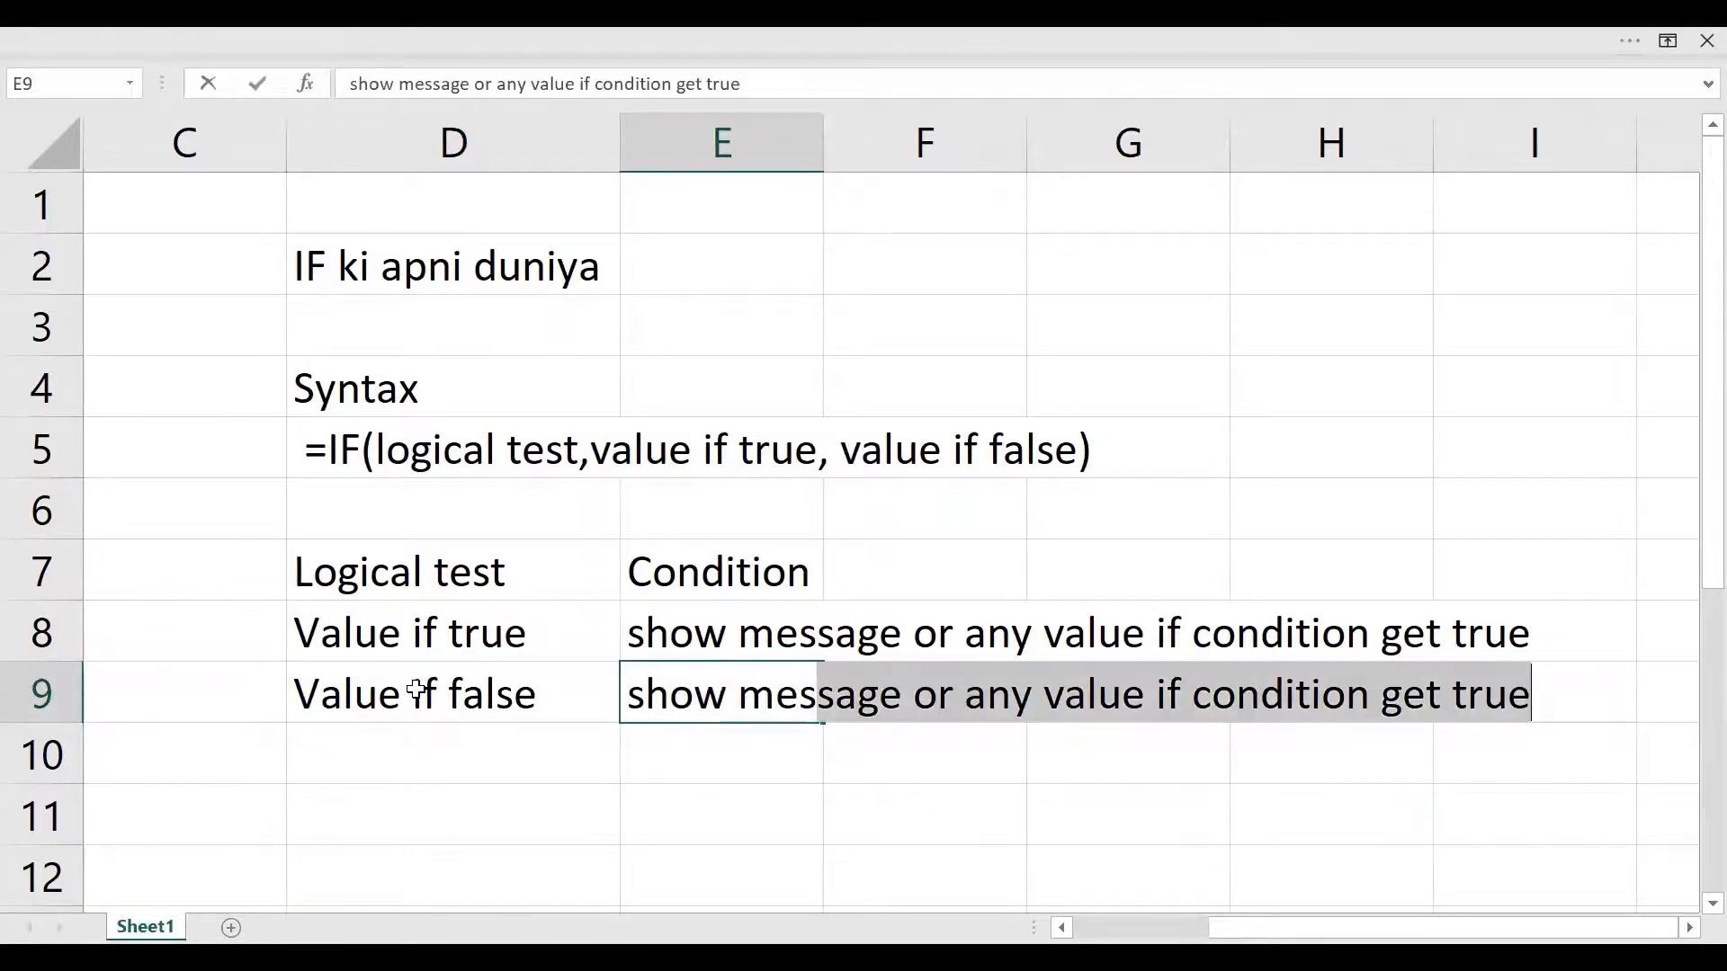
{"action": "type", "text": "sage or any "}
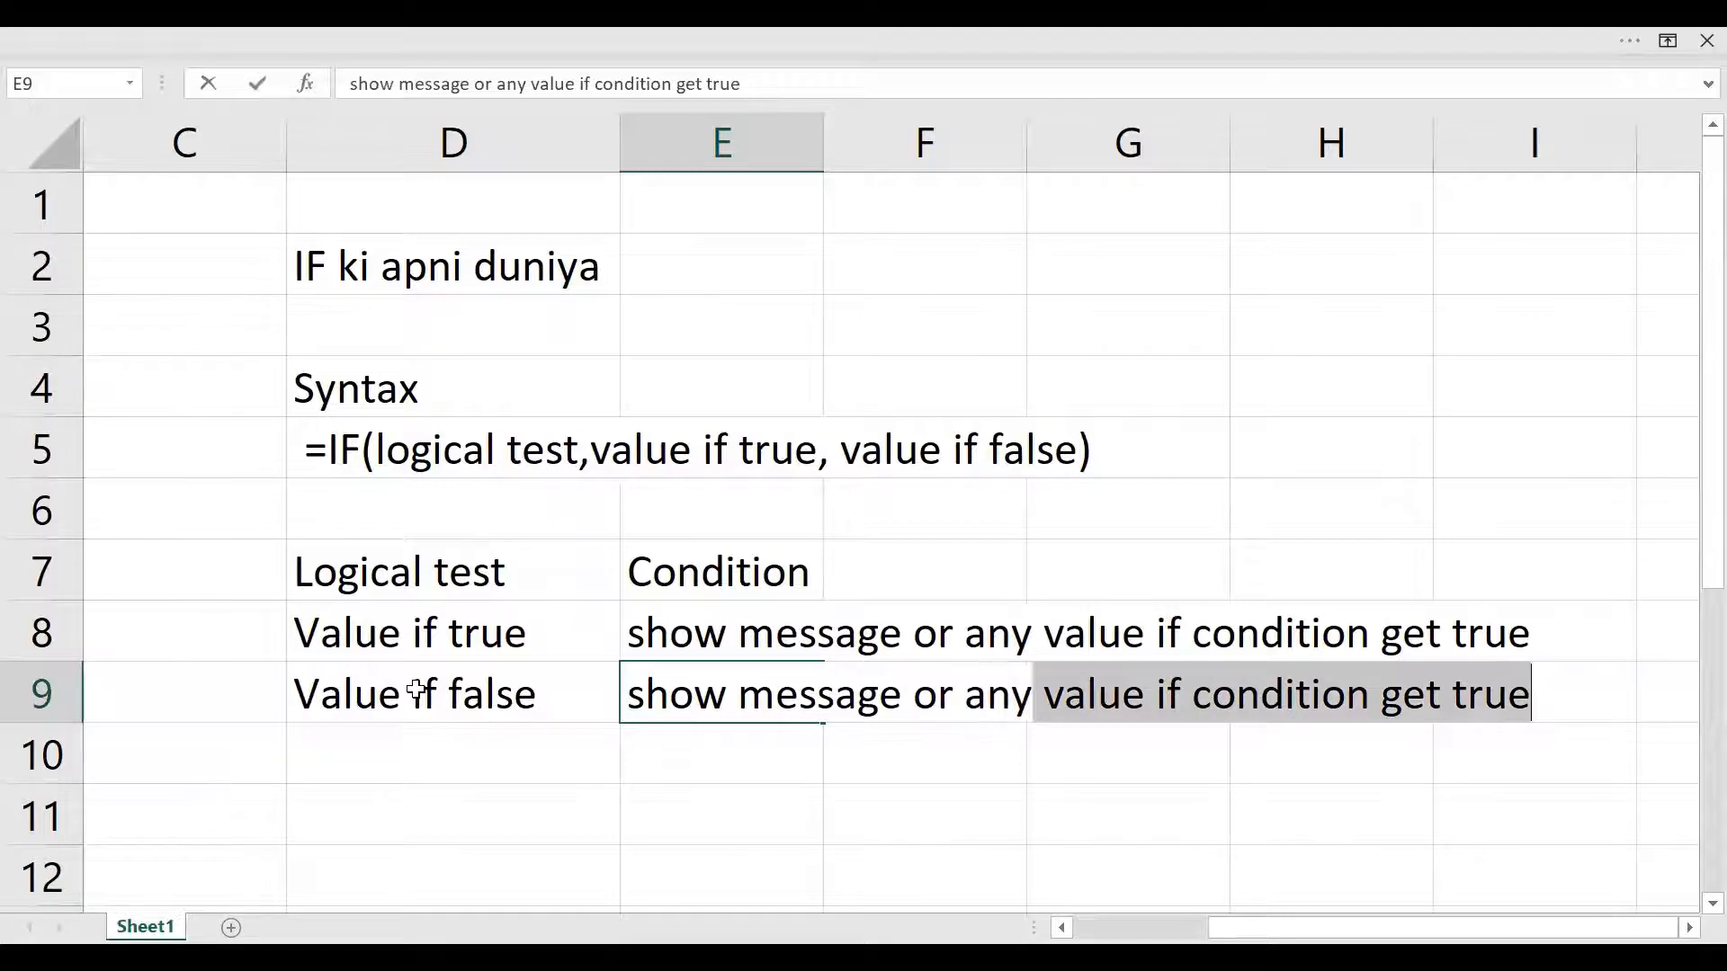
{"action": "type", "text": "value if condition"}
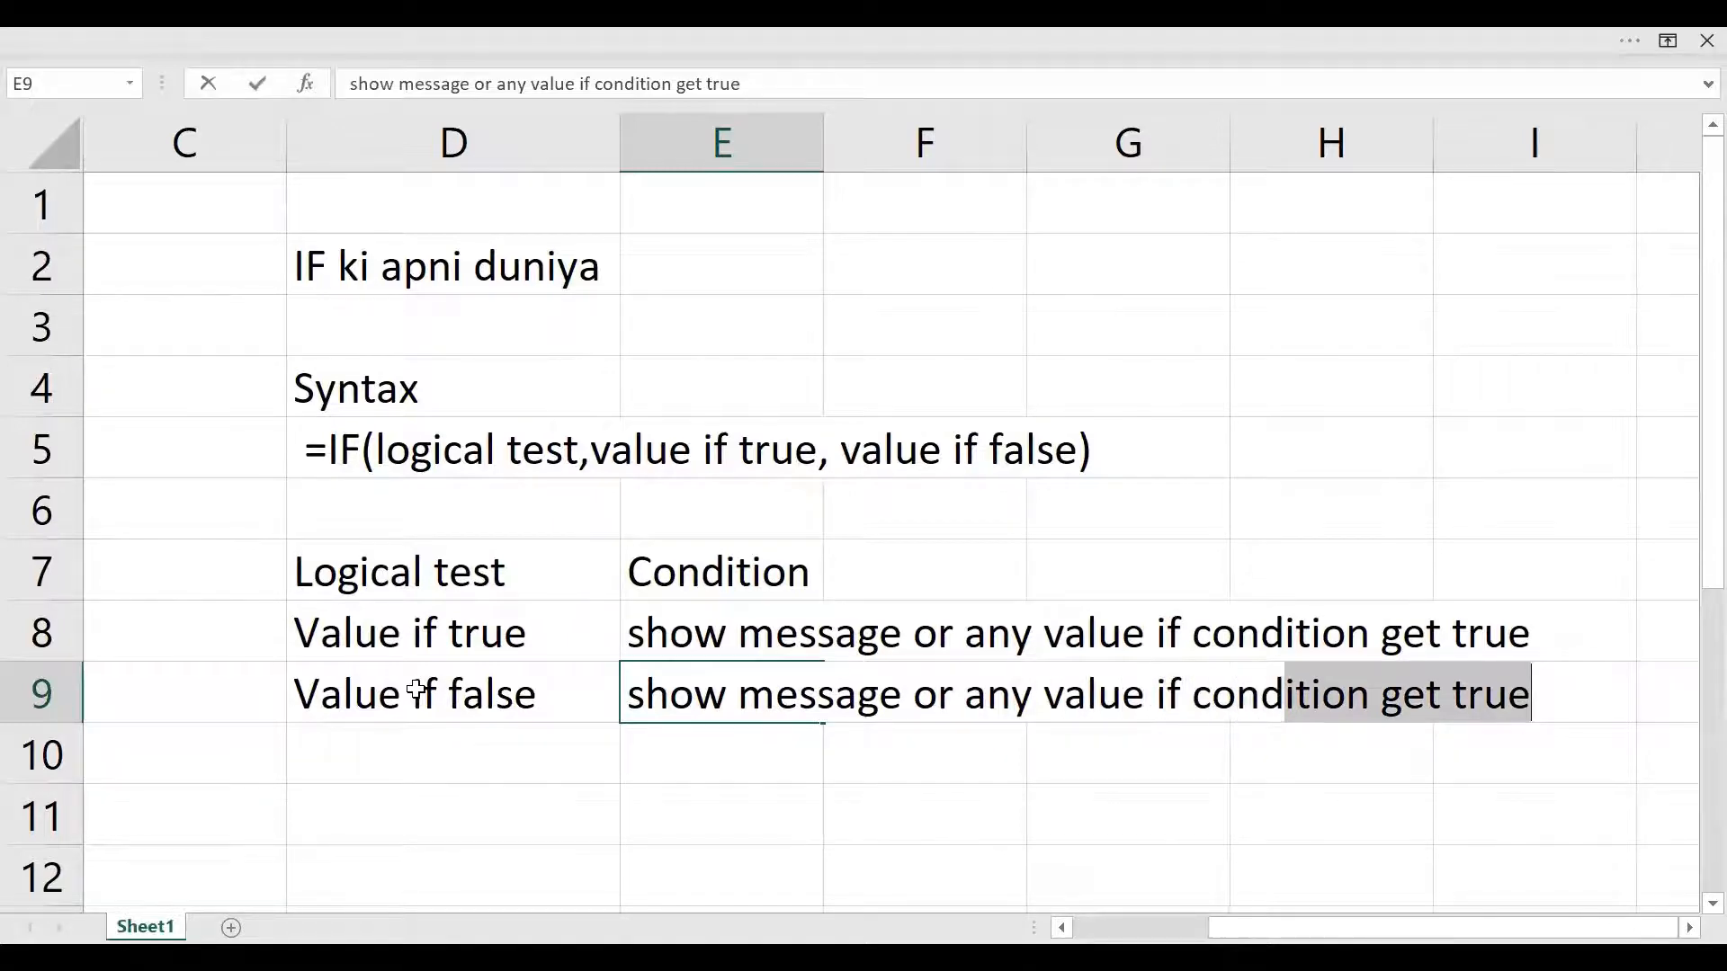
{"action": "type", "text": " gets"}
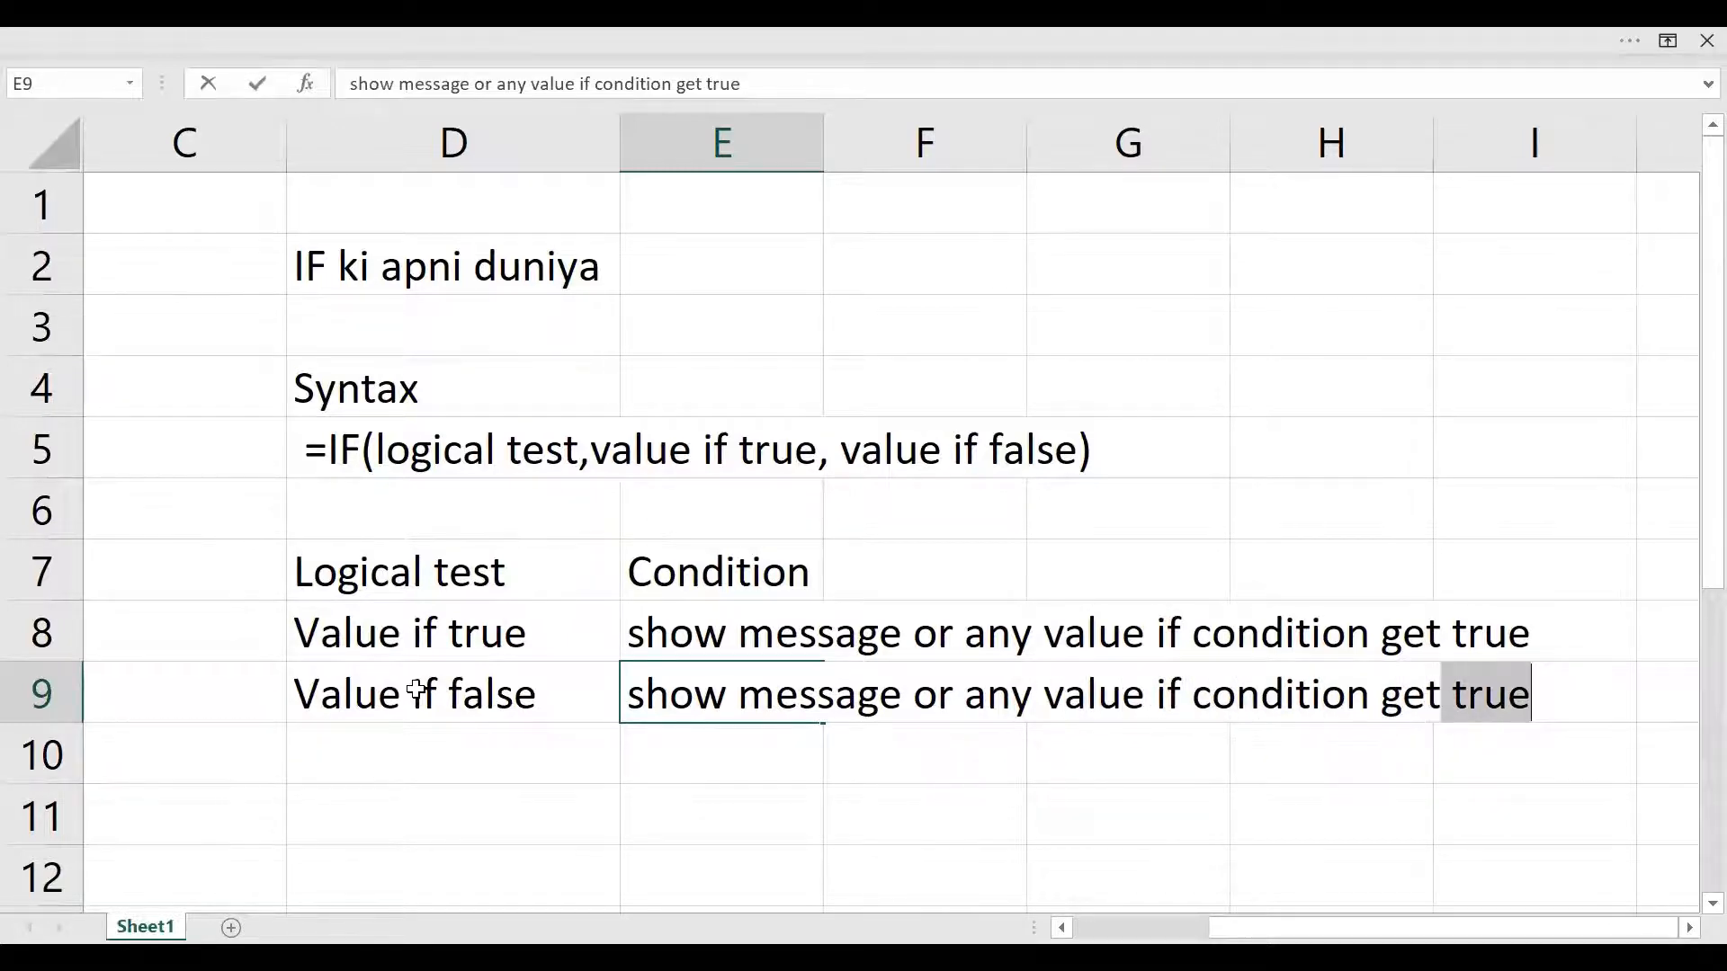
{"action": "type", "text": " false"}
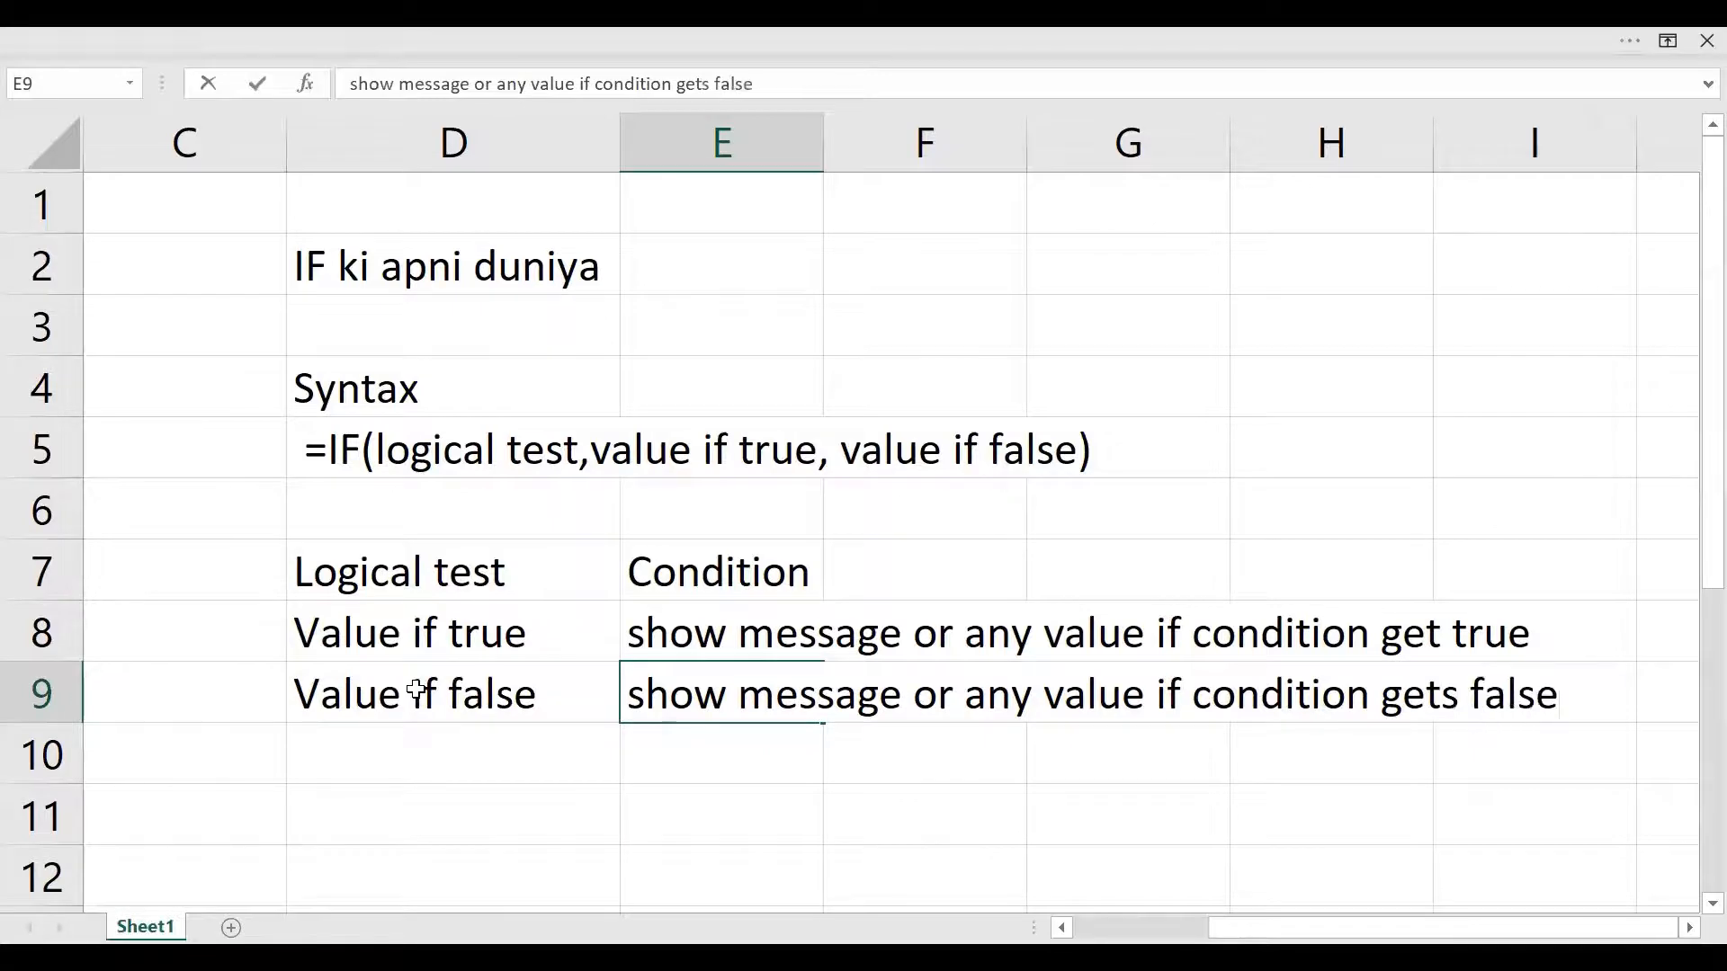
{"action": "key", "text": "ctrl+Return"}
Correct the description in cell E8 to read "show message or any value if condition gets true"
{"action": "key", "text": "Up"}
{"action": "key", "text": "F2"}
{"action": "key", "text": "Left"}
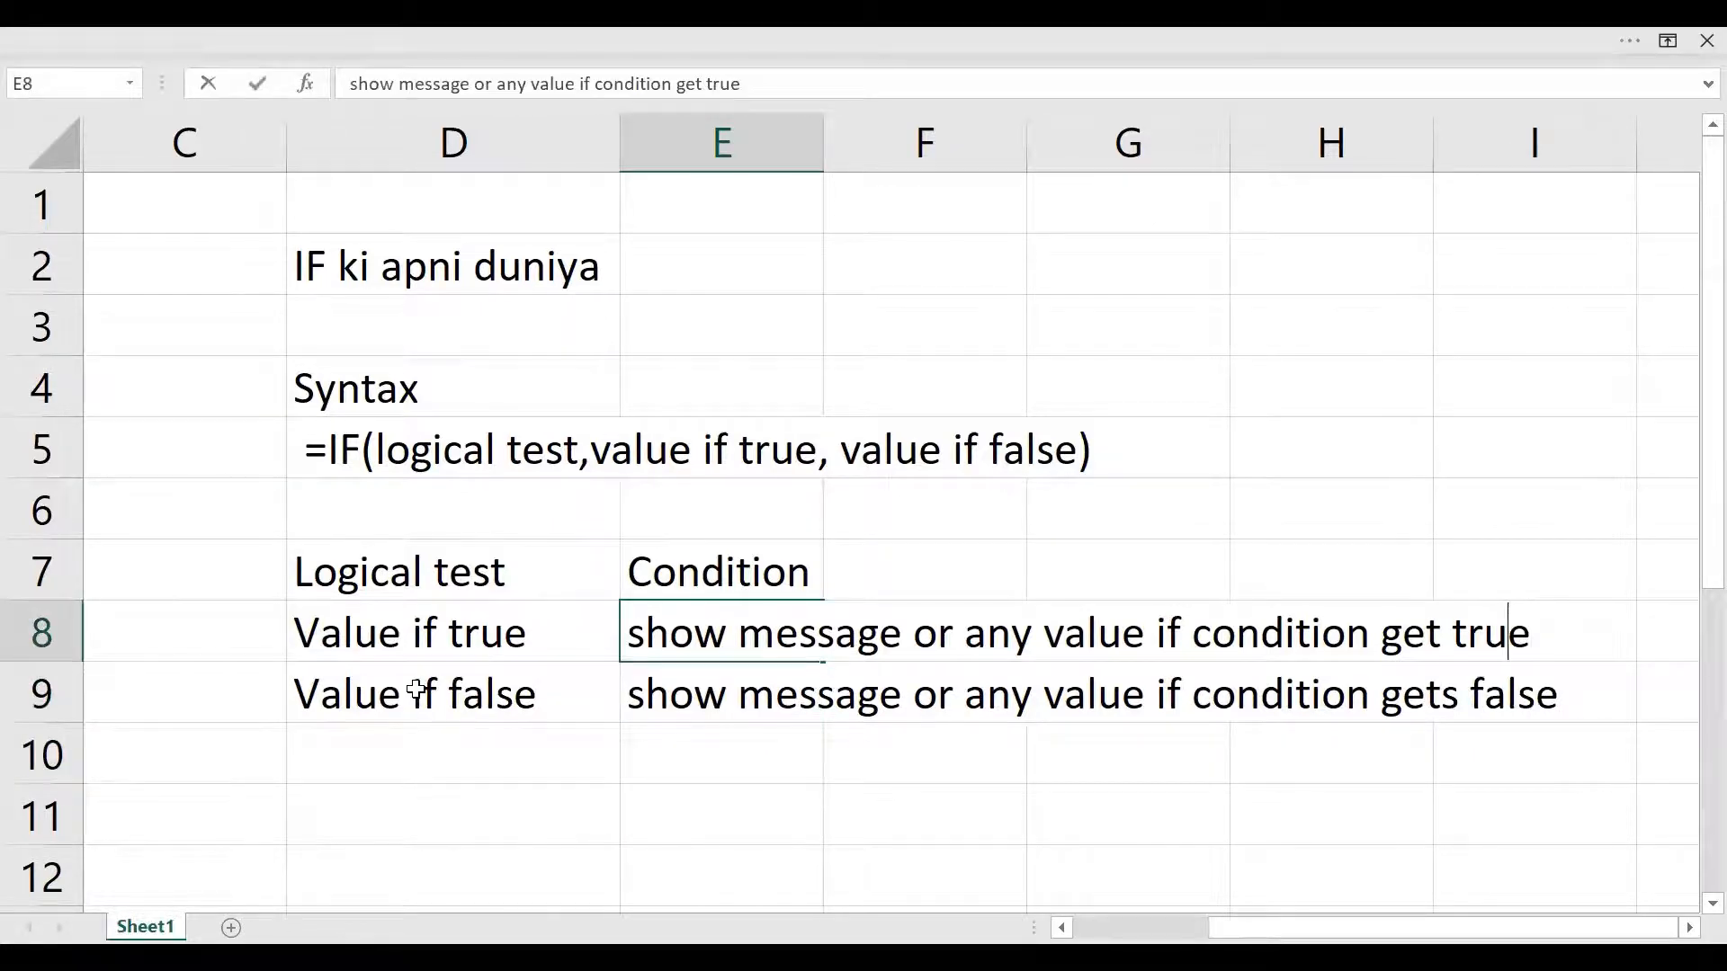
{"action": "key", "text": "Left"}
{"action": "key", "text": "Left"}
{"action": "key", "text": "Left"}
{"action": "key", "text": "Left"}
{"action": "type", "text": "s"}
{"action": "key", "text": "Return"}
{"action": "key", "text": "Left"}
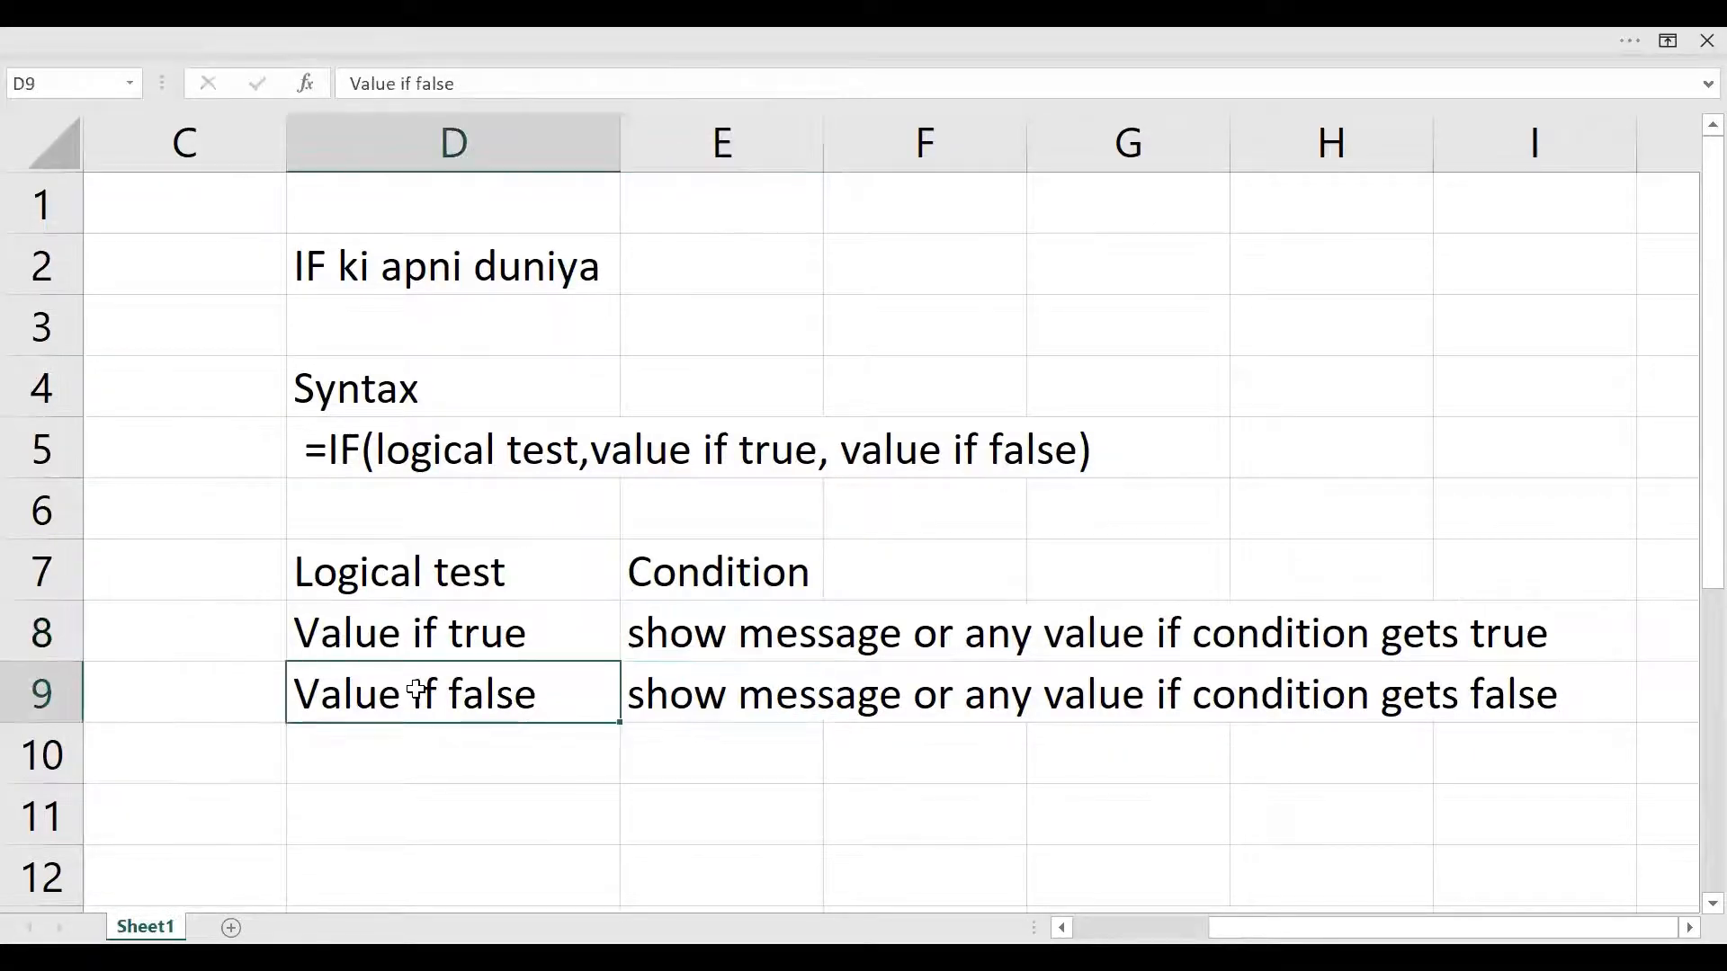
{"action": "key", "text": "Down"}
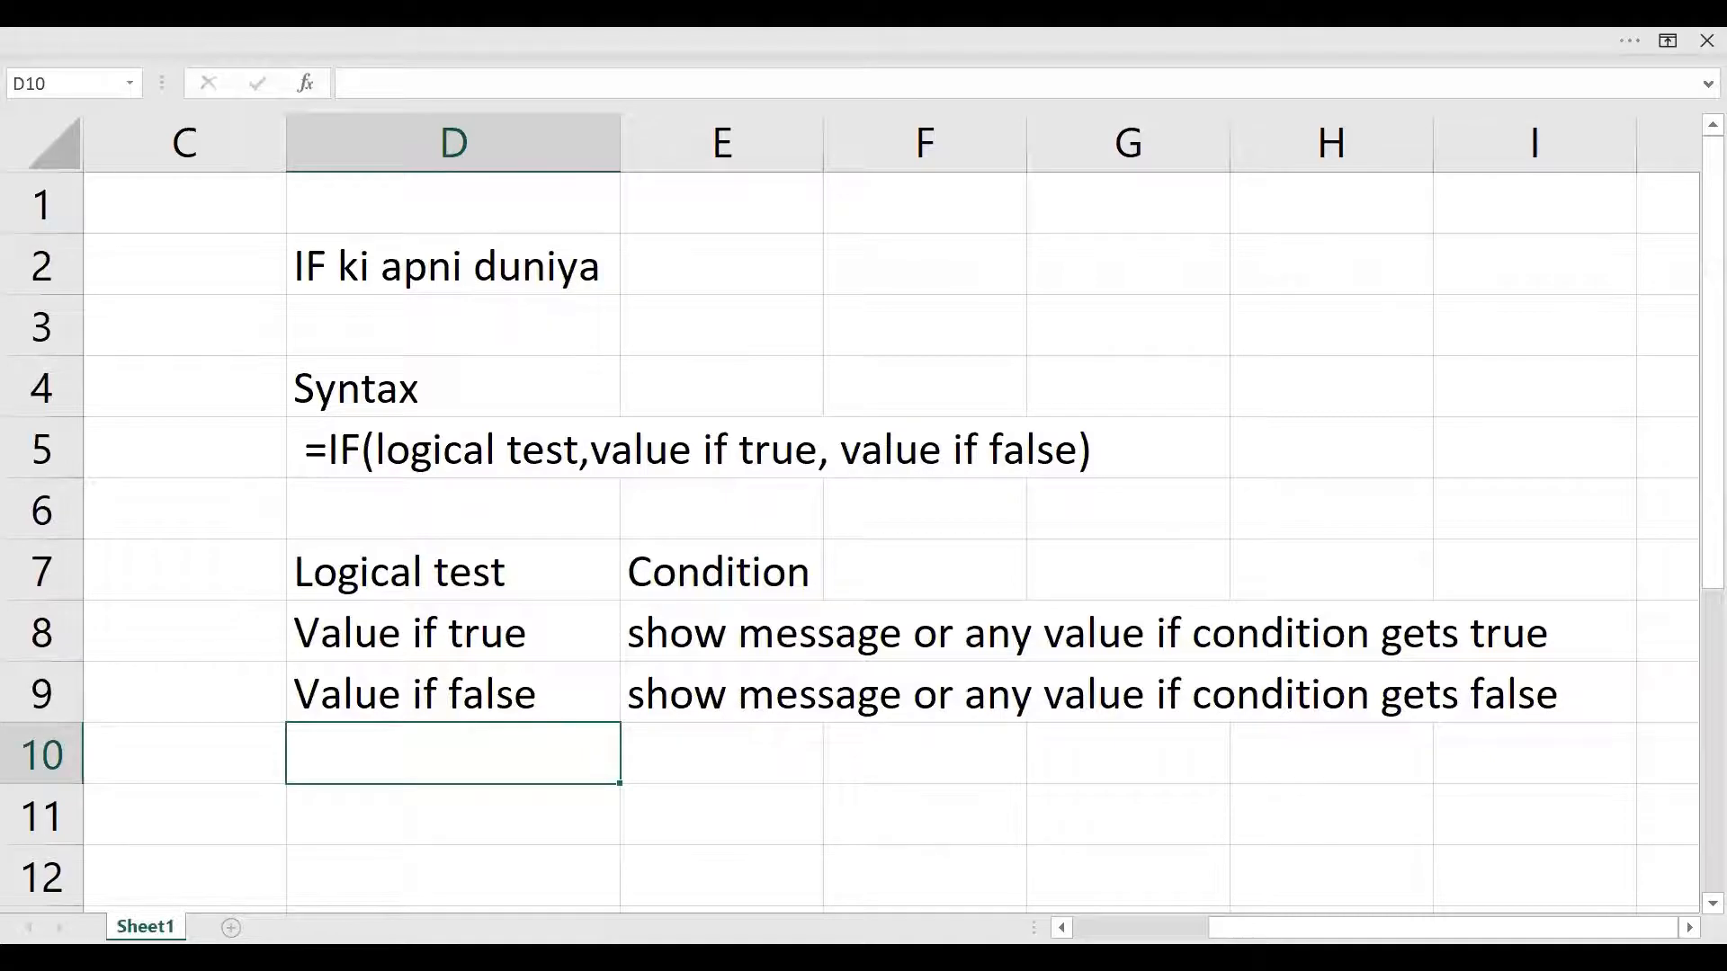
Make the heading "IF ki apni duniya" in cell D2 bold and italic
{"action": "left_click", "coordinate": [483, 272]}
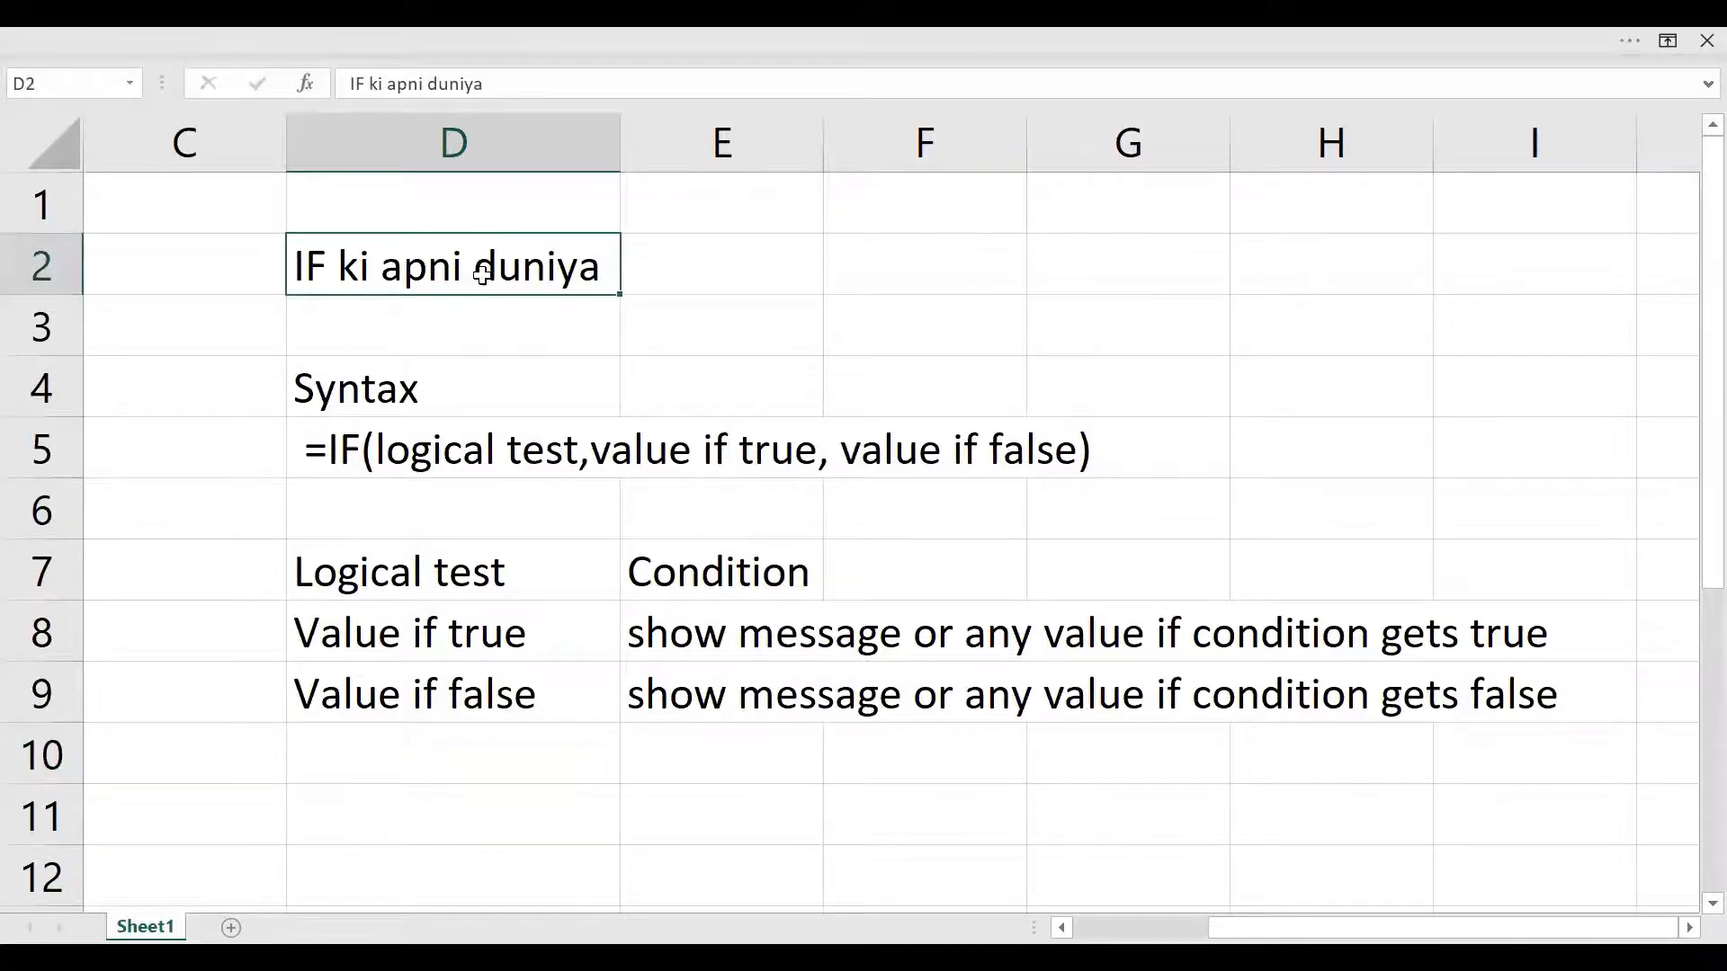
{"action": "key", "text": "ctrl+b"}
{"action": "key", "text": "ctrl+i"}
{"action": "left_click", "coordinate": [607, 440]}
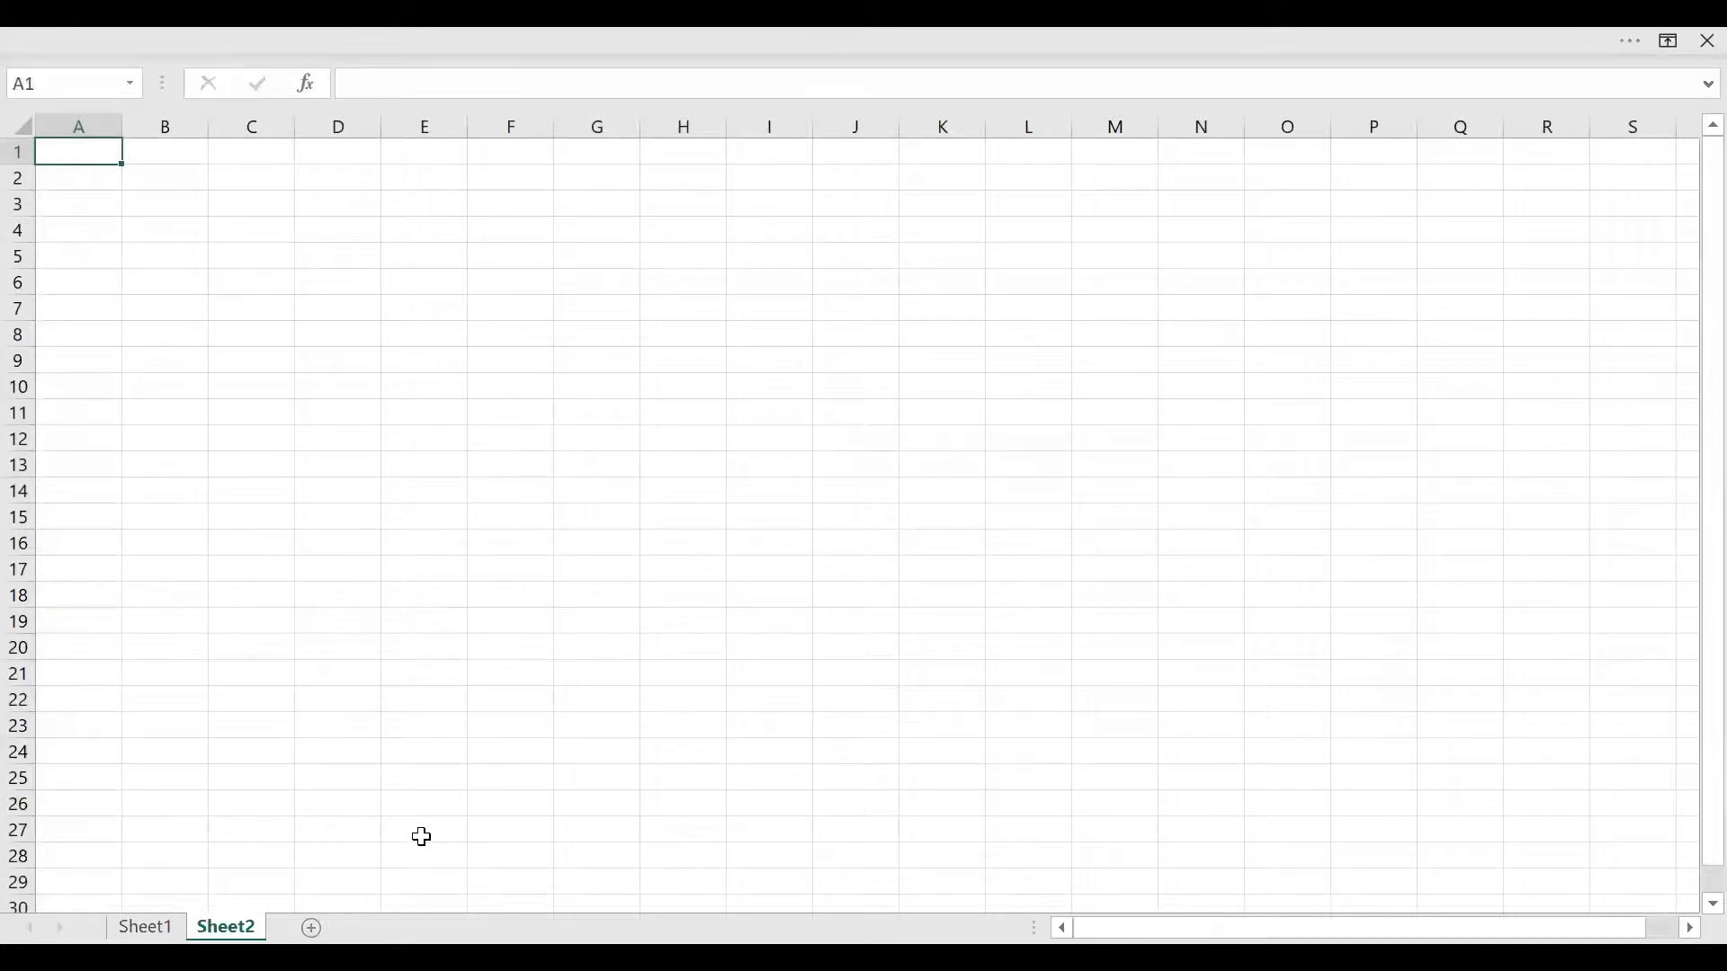
Rename the new blank worksheet Sheet2 as "IF - 1"
{"action": "scroll", "coordinate": [420, 833], "scroll_direction": "up", "scroll_amount": 8}
{"action": "scroll", "coordinate": [436, 804], "scroll_direction": "up", "scroll_amount": 3}
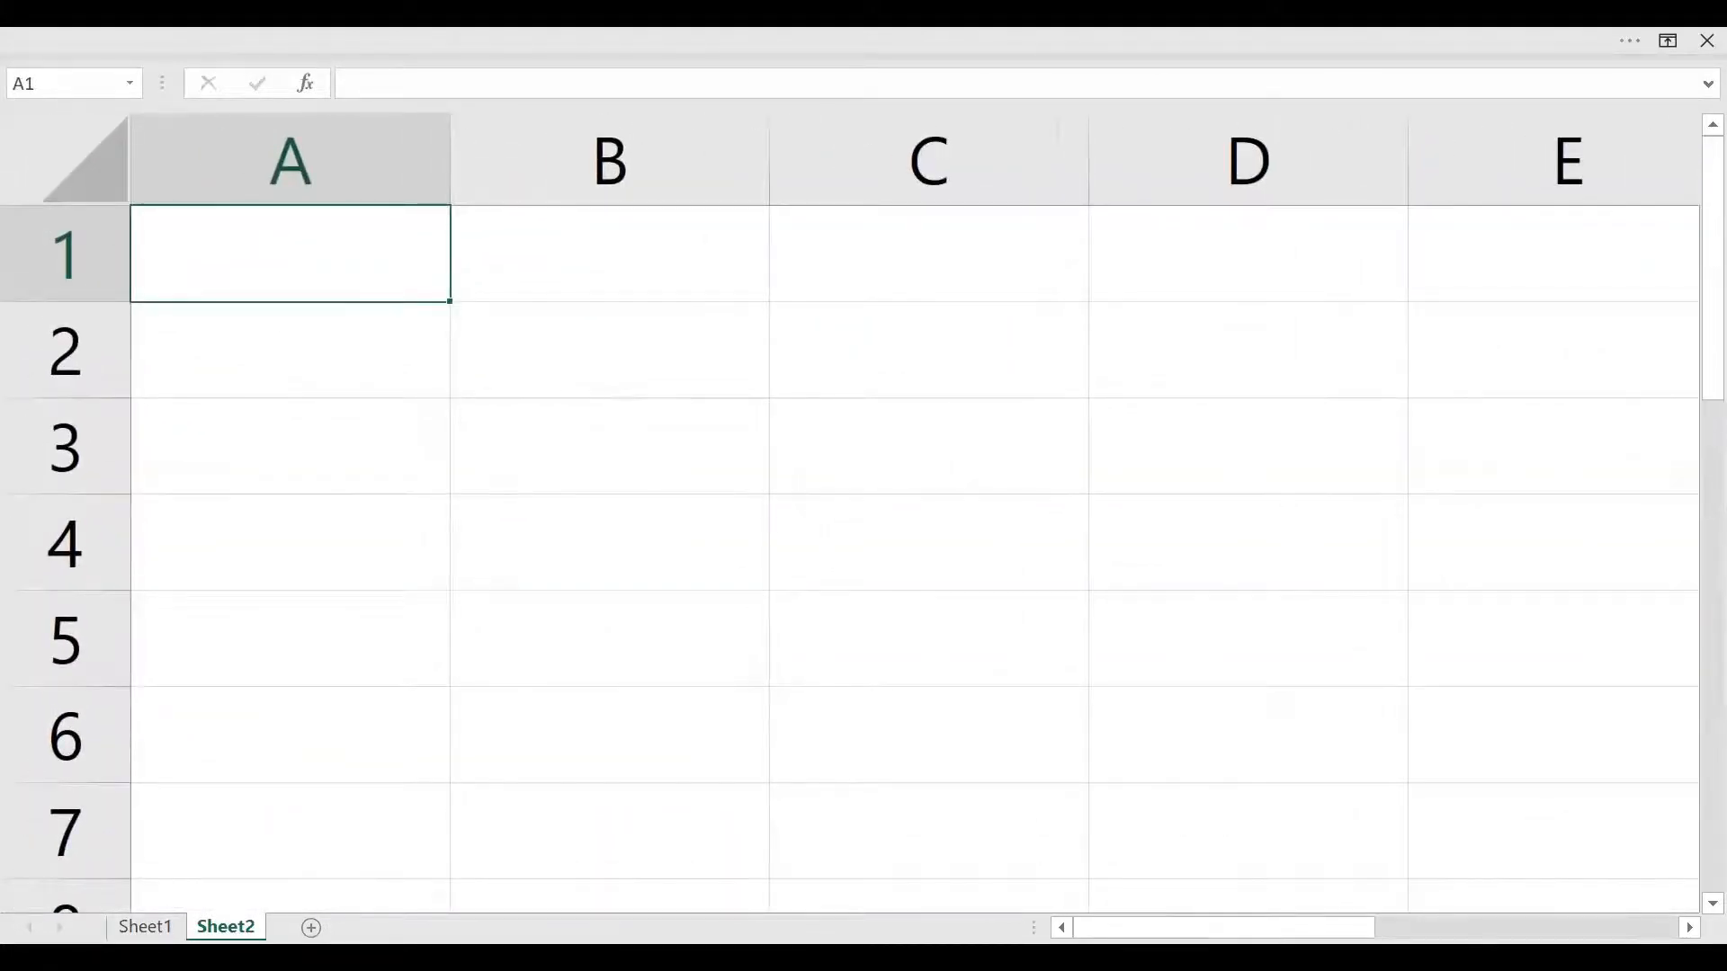
{"action": "double_click", "coordinate": [233, 928]}
{"action": "left_click", "coordinate": [245, 927]}
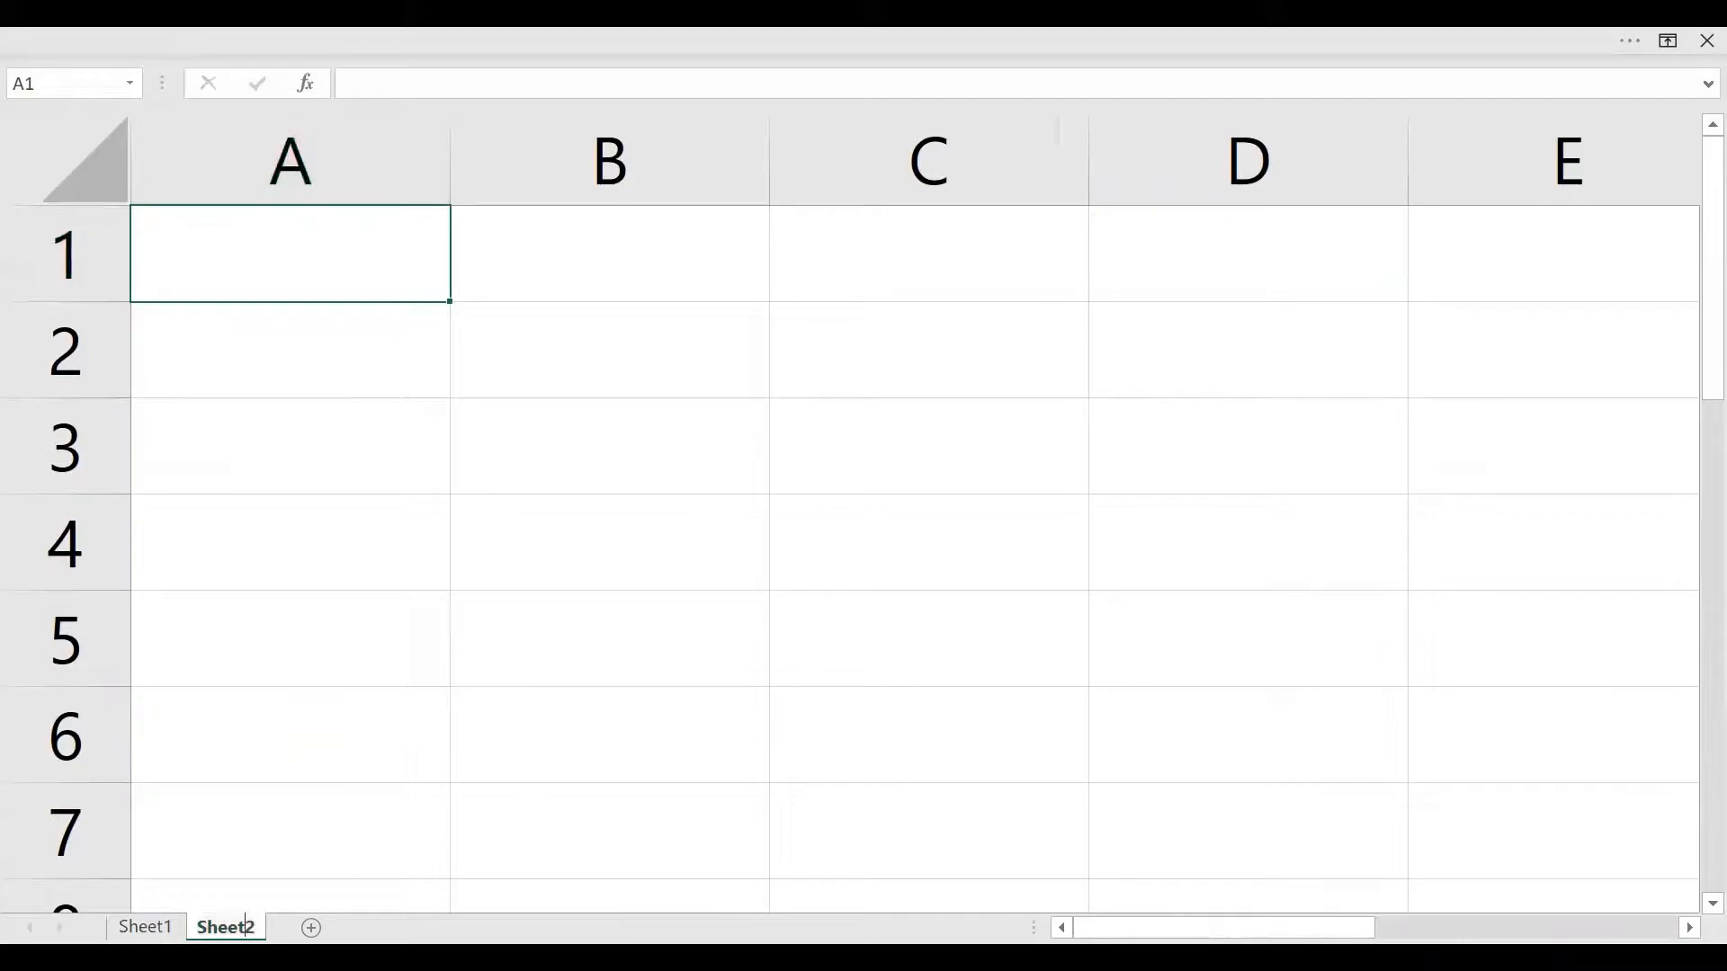
{"action": "double_click", "coordinate": [234, 927]}
{"action": "type", "text": "I"}
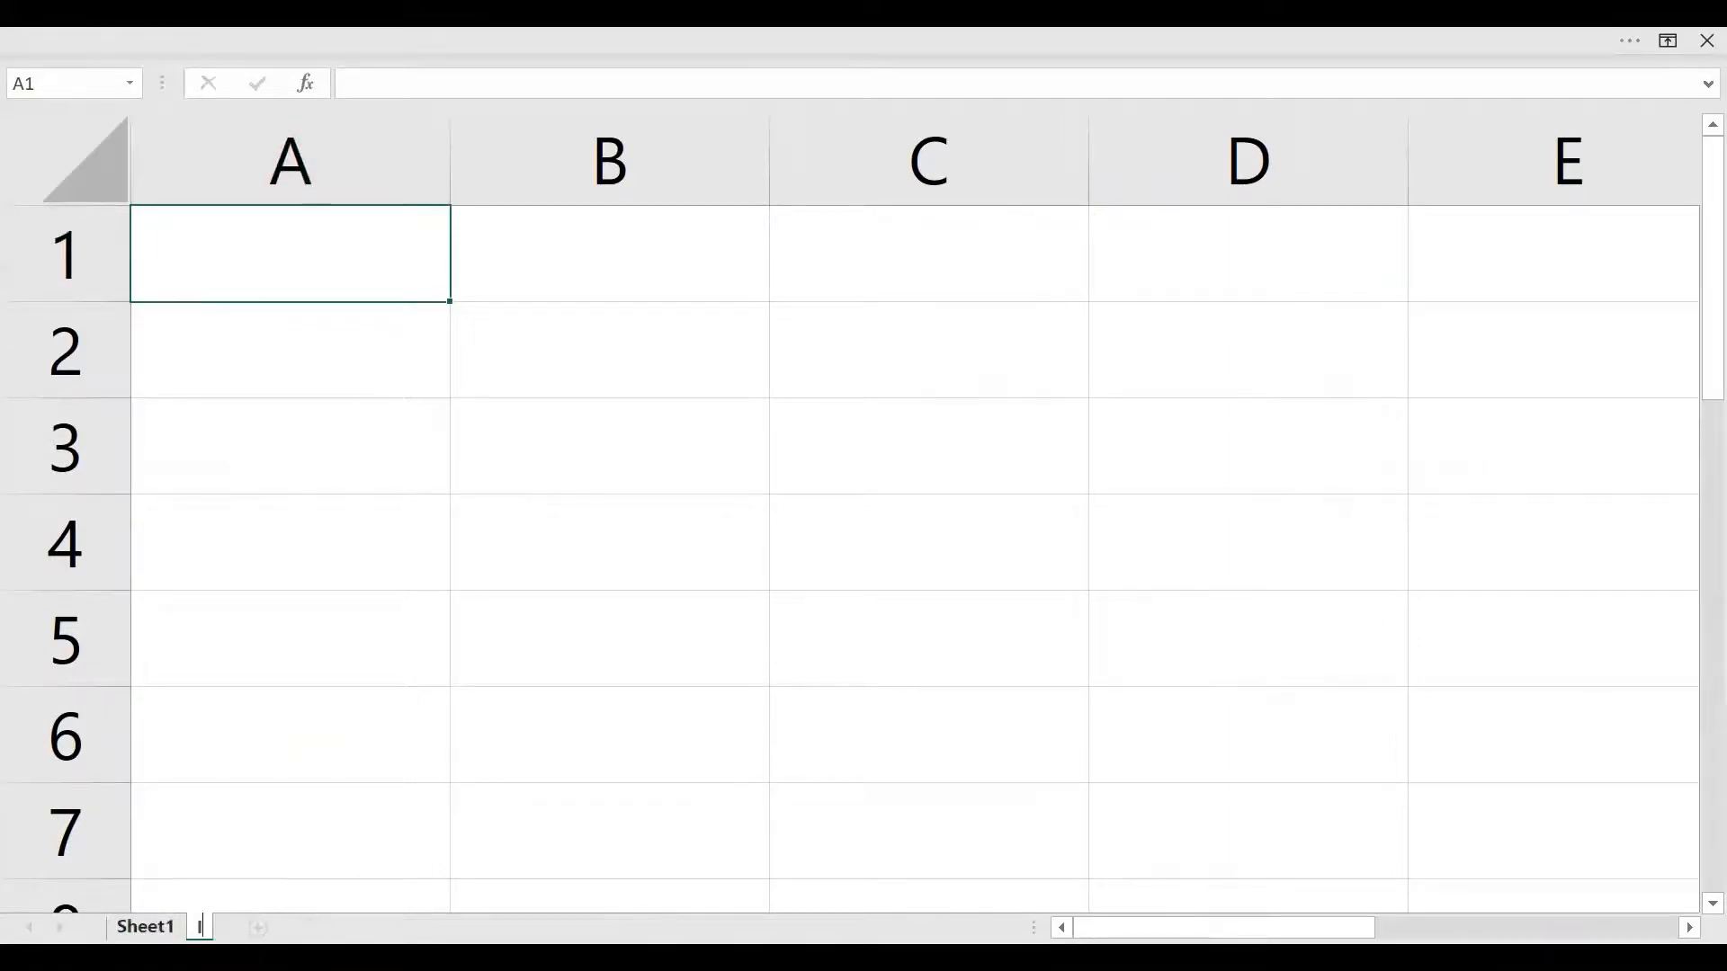
{"action": "type", "text": "F - 1"}
{"action": "key", "text": "Return"}
Enter the column headers "Age" in cell B2 and "Voter status" in cell C2
{"action": "left_click", "coordinate": [665, 487]}
{"action": "left_click", "coordinate": [634, 357]}
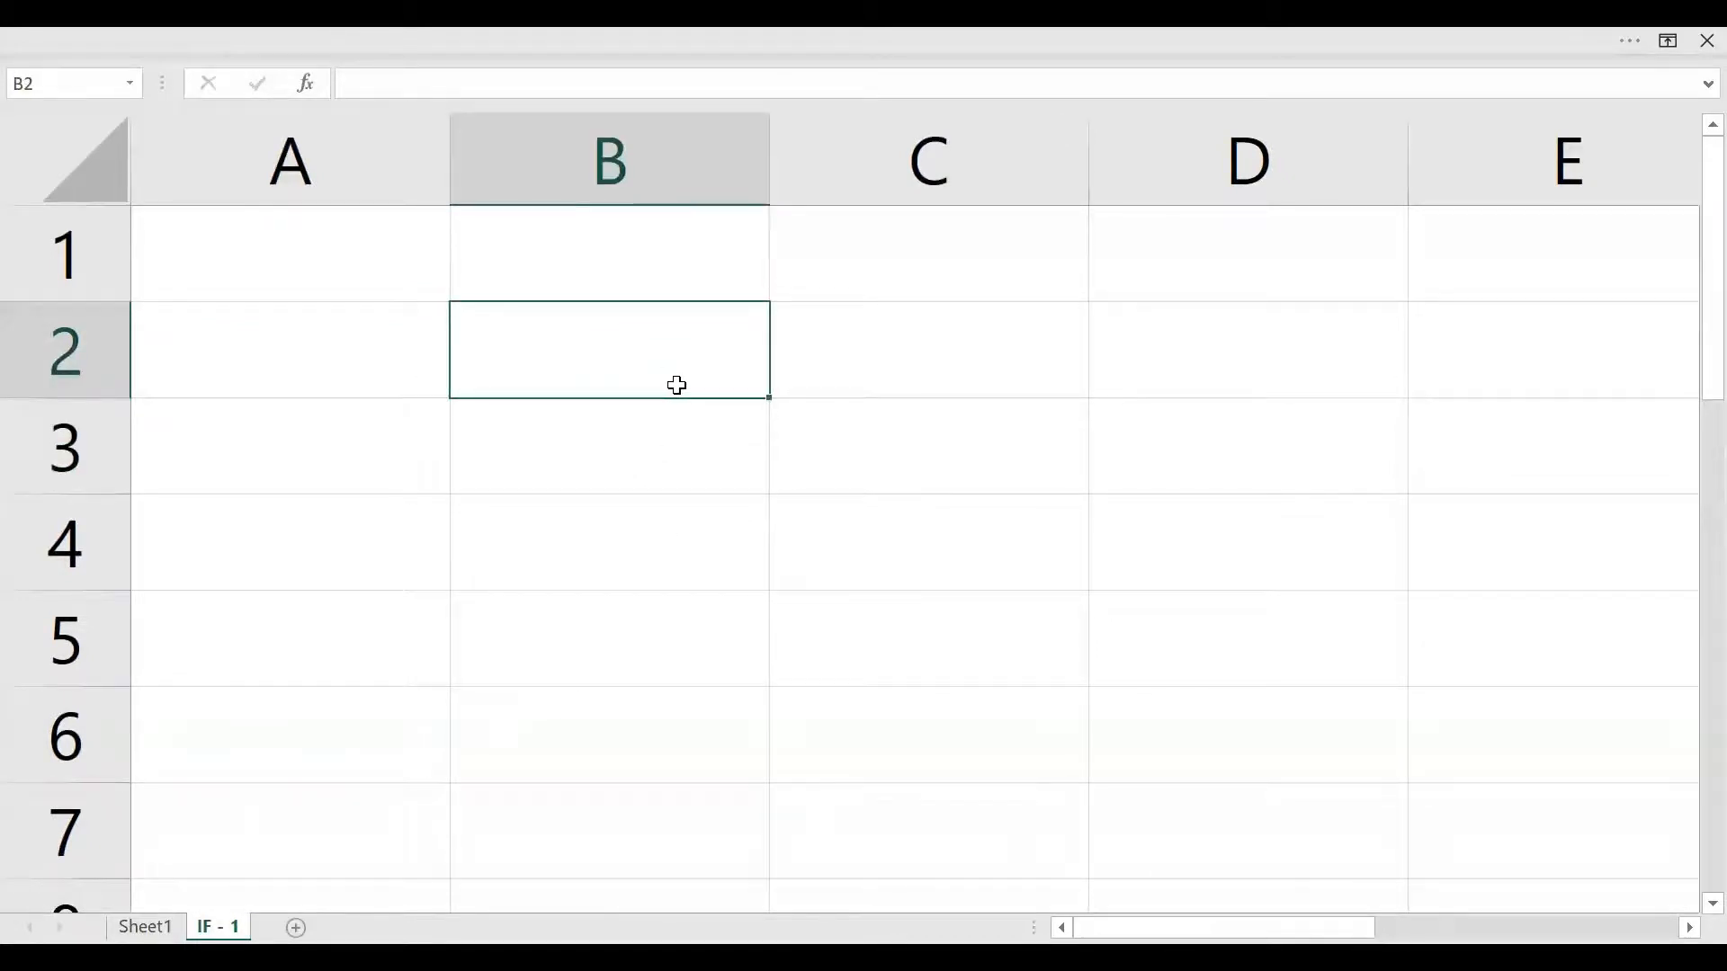
{"action": "type", "text": "Age"}
{"action": "key", "text": "Tab"}
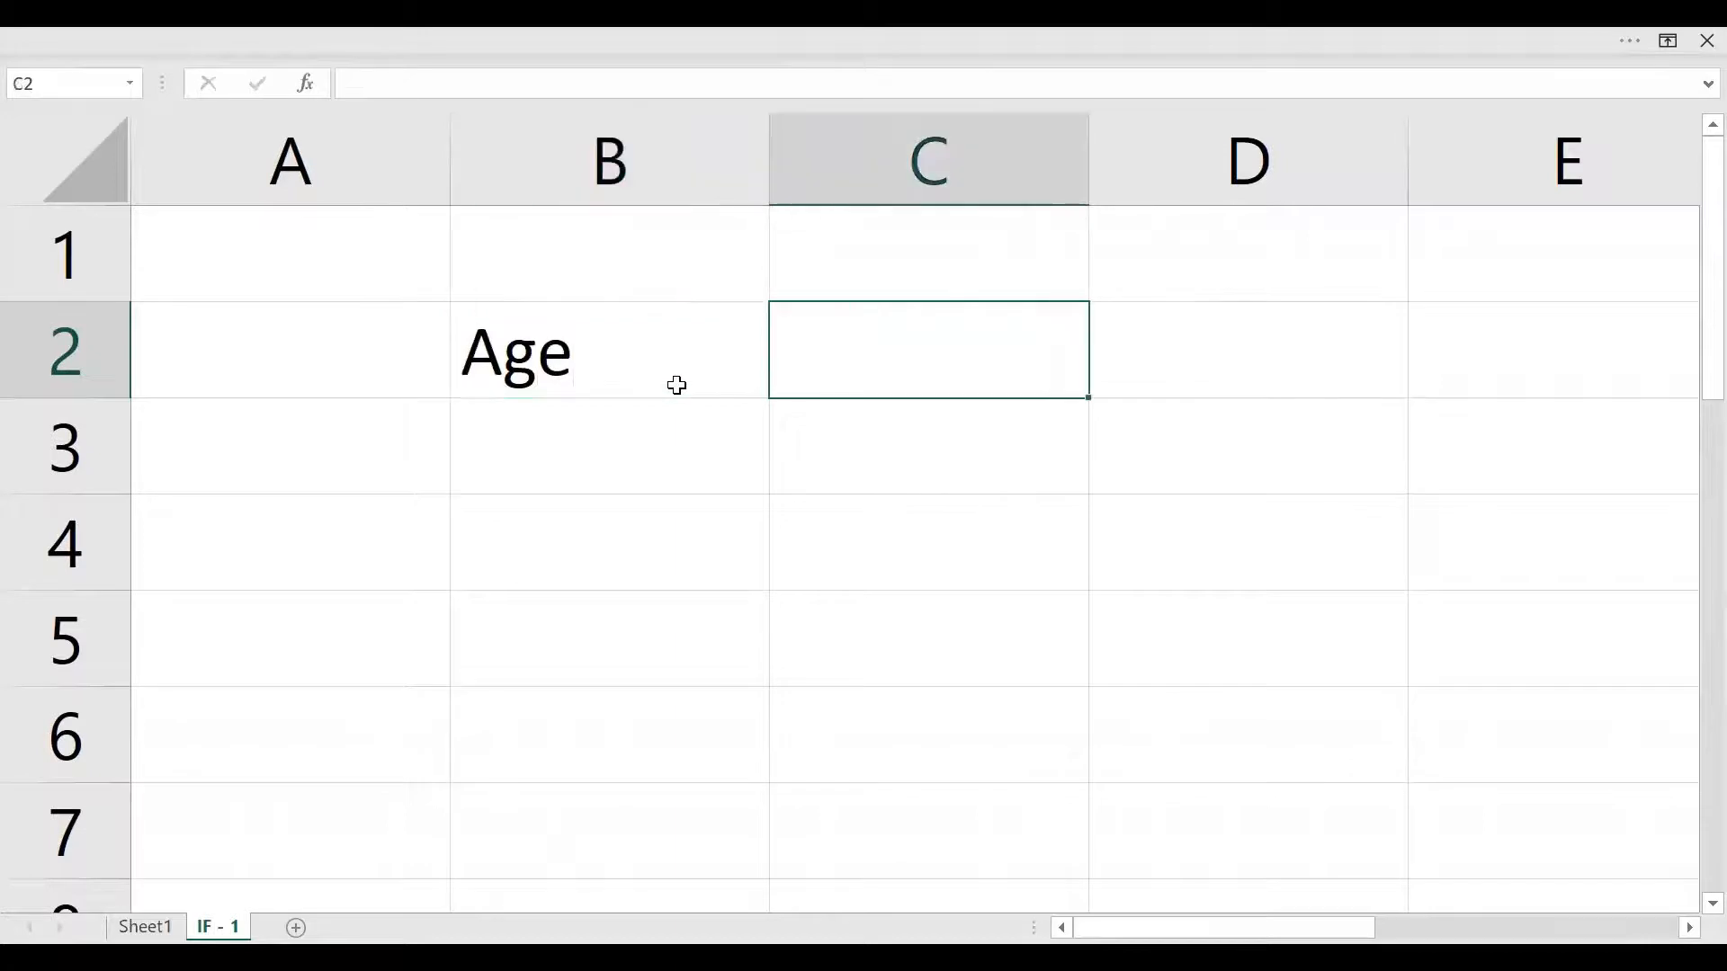
{"action": "type", "text": "Vo"}
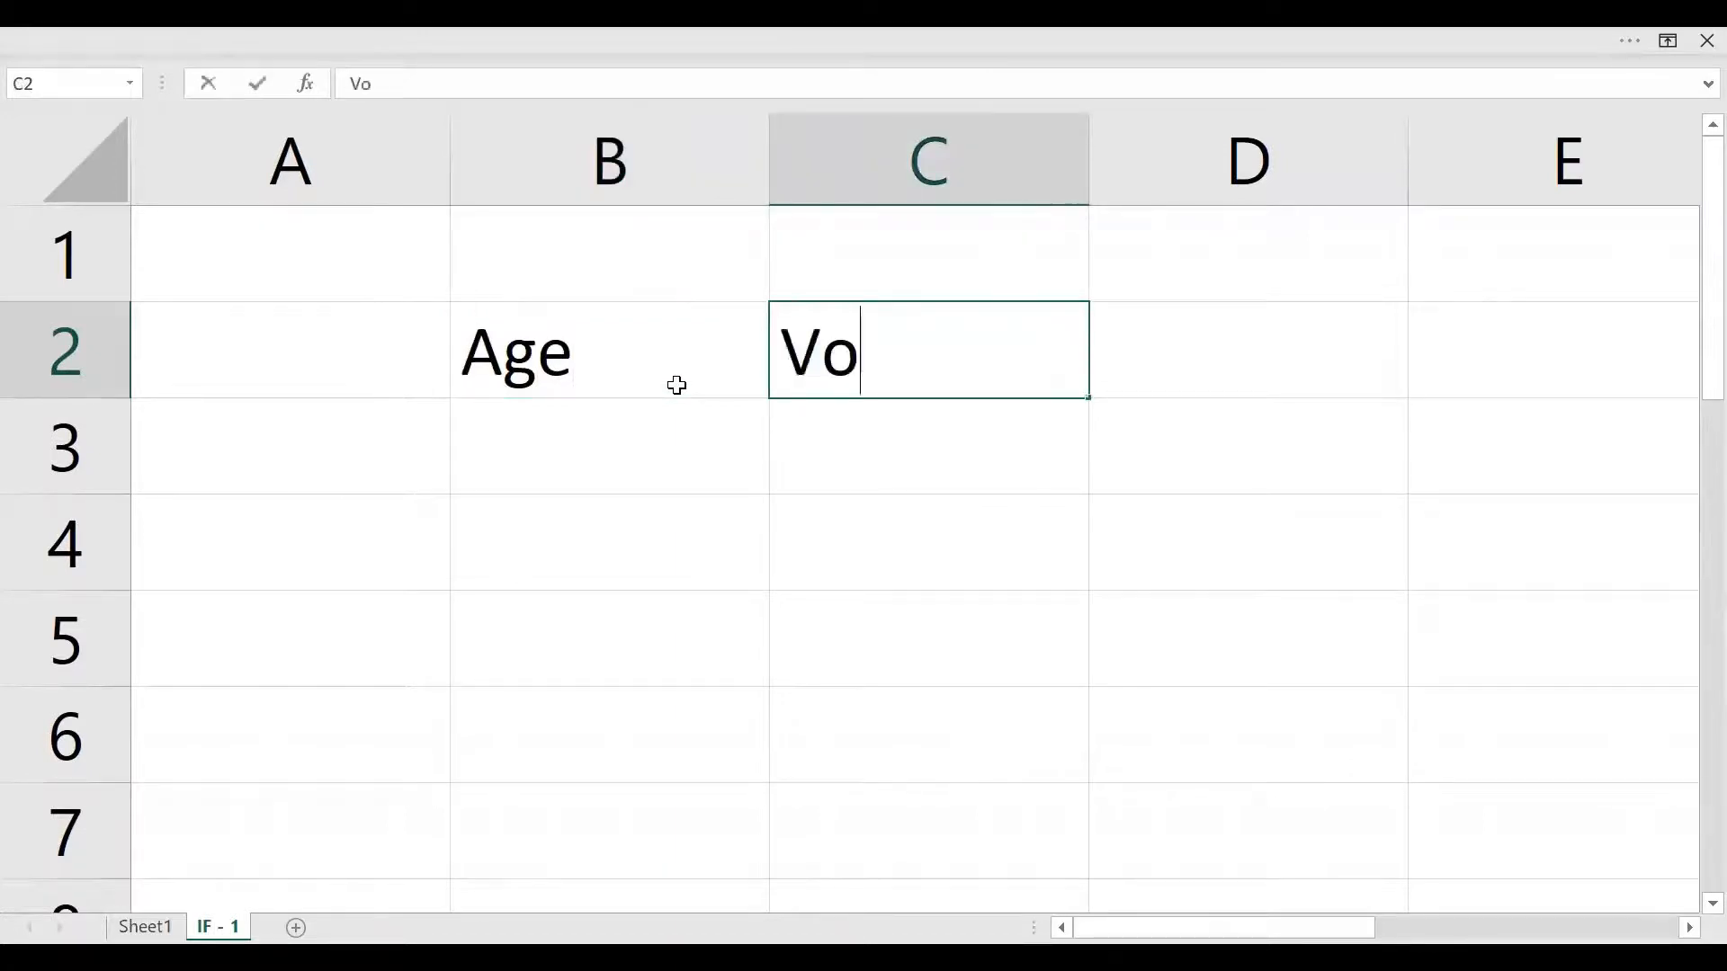
{"action": "type", "text": "ter statu"}
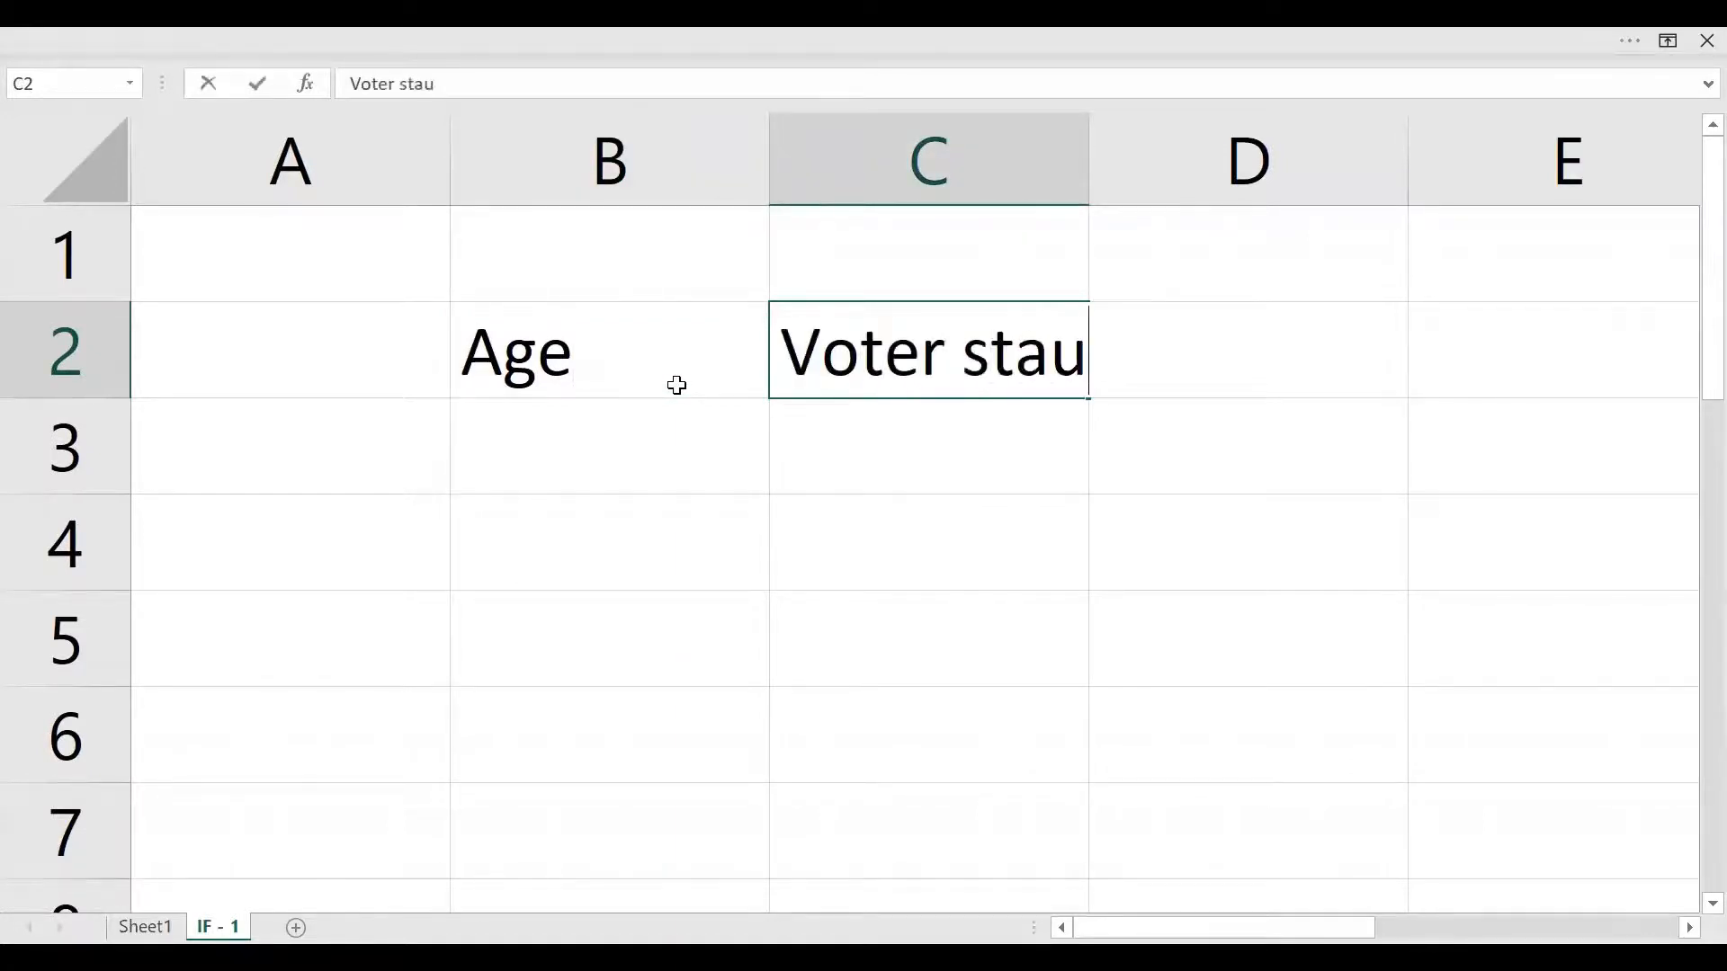
{"action": "type", "text": "s"}
{"action": "key", "text": "BackSpace"}
{"action": "key", "text": "BackSpace"}
{"action": "type", "text": "tus"}
{"action": "key", "text": "Return"}
Autofit column C to the width of its "Voter status" header
{"action": "left_click", "coordinate": [678, 384]}
{"action": "key", "text": "shift+Right"}
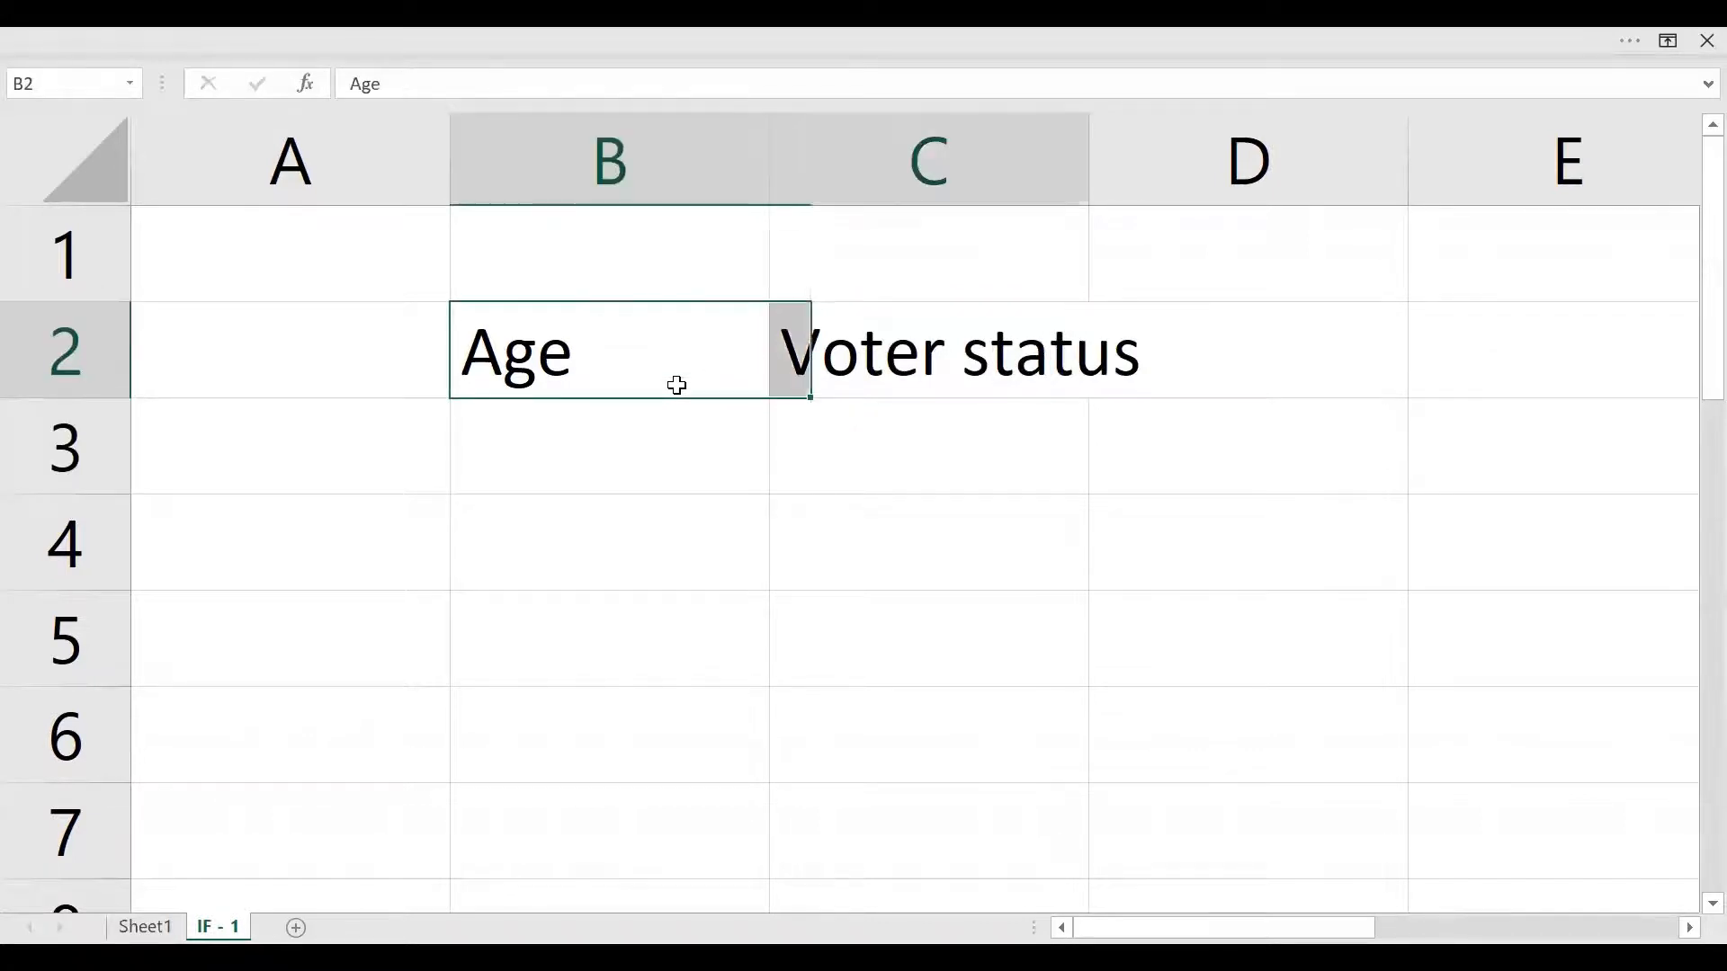
{"action": "double_click", "coordinate": [1085, 152]}
Center the headers in B2:C2 both horizontally and vertically
{"action": "left_click_drag", "start_coordinate": [663, 362], "coordinate": [882, 357]}
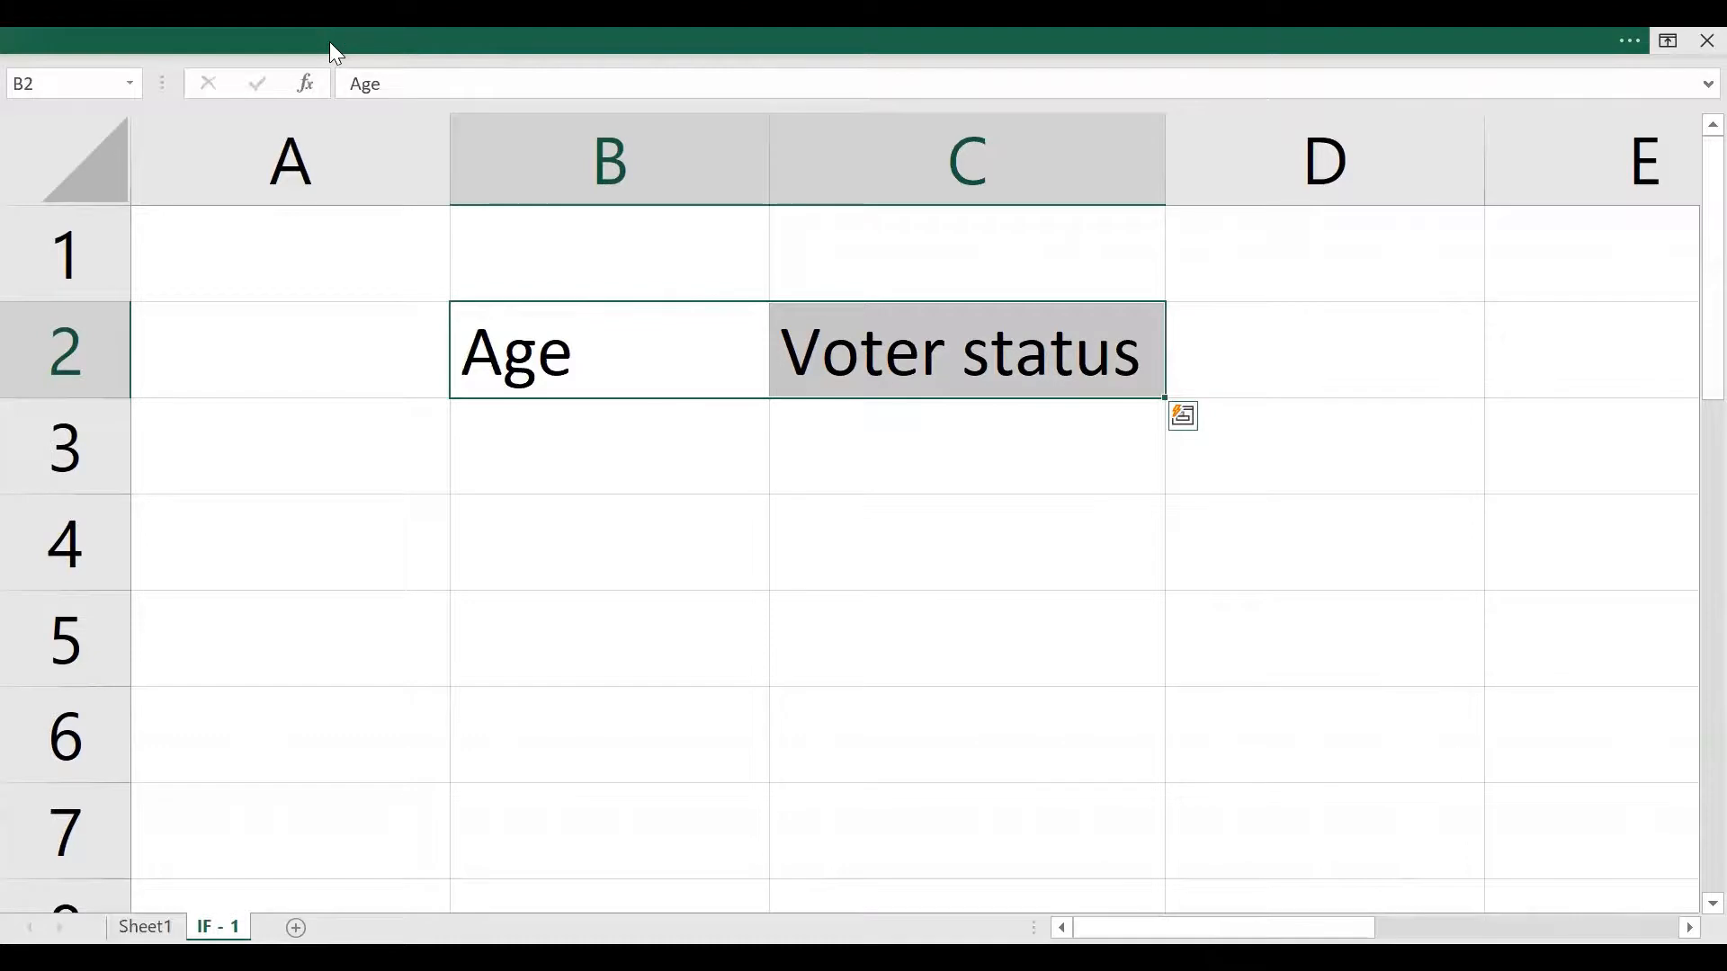
{"action": "left_click", "coordinate": [332, 51]}
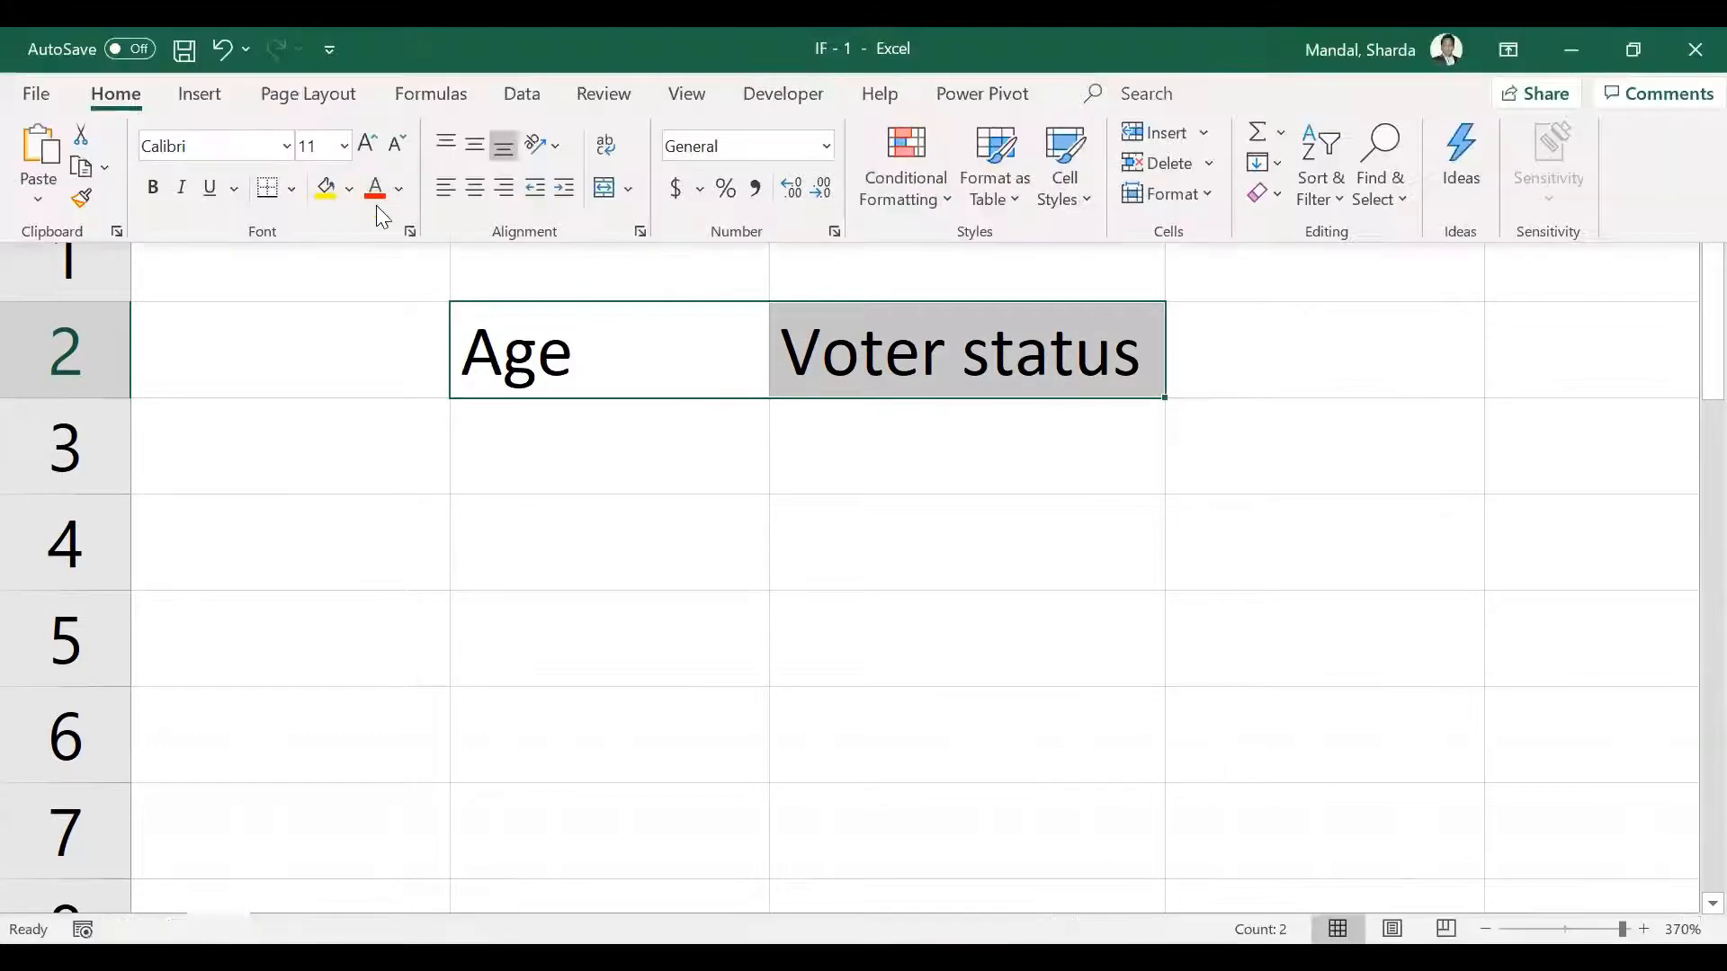
{"action": "left_click", "coordinate": [473, 186]}
{"action": "left_click", "coordinate": [484, 149]}
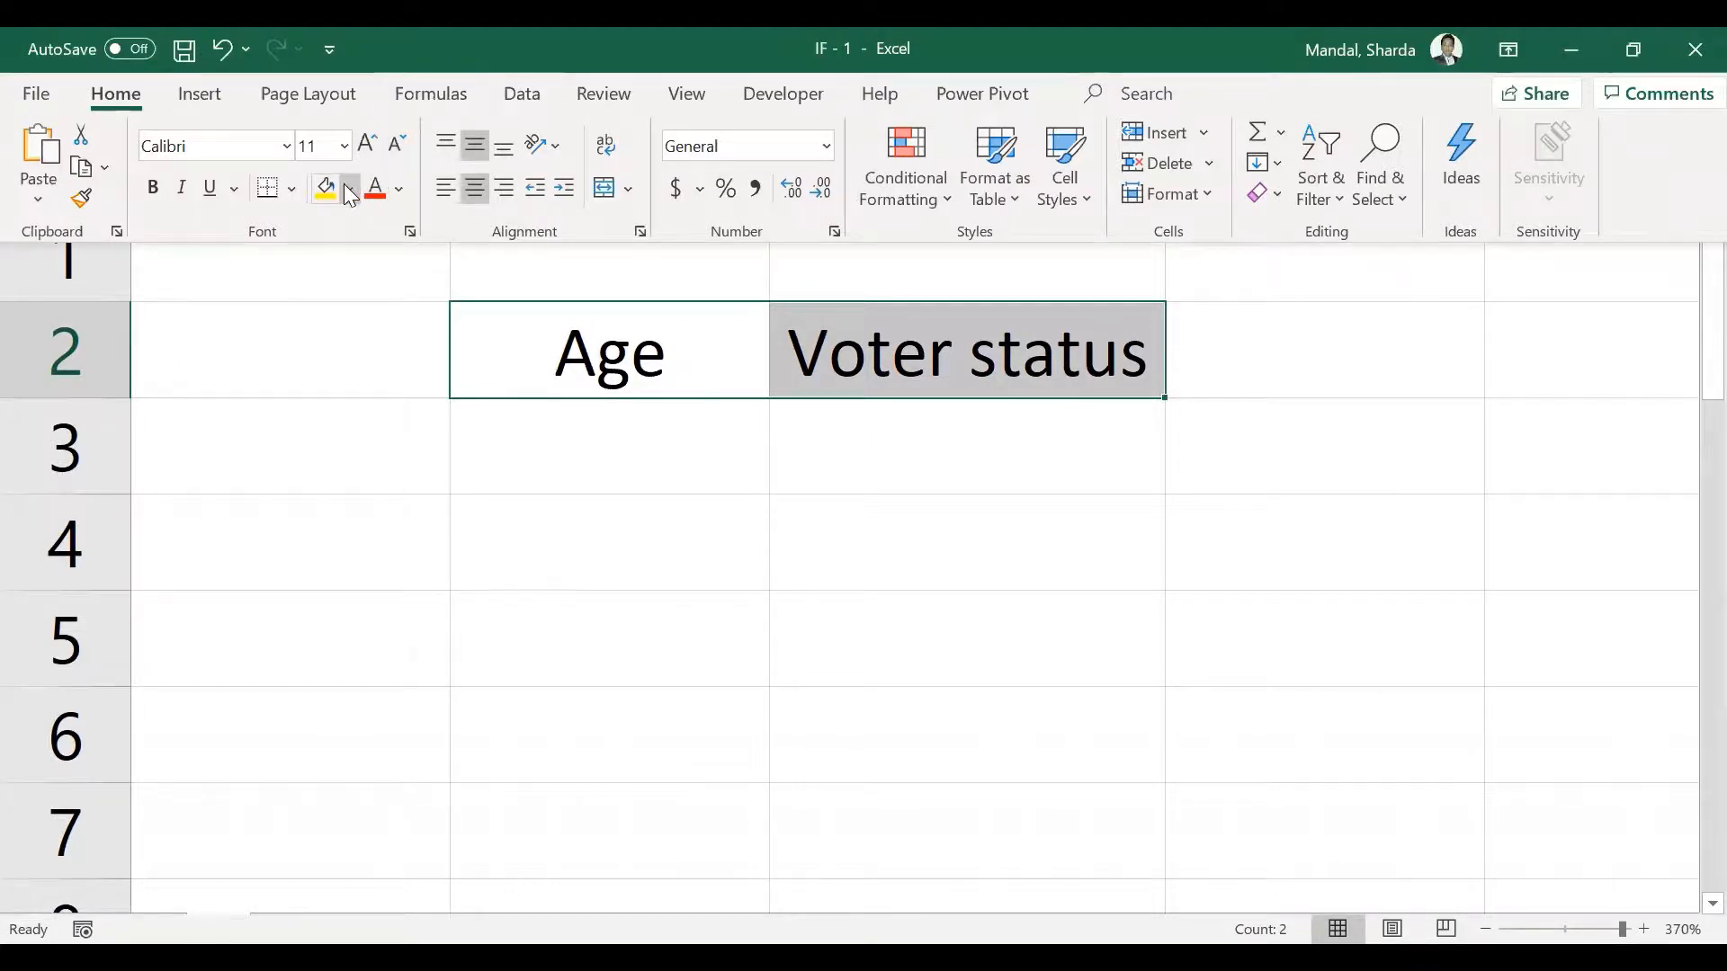
Give the header cells B2:C2 a grey fill and a blue font color
{"action": "left_click", "coordinate": [349, 189]}
{"action": "left_click", "coordinate": [323, 328]}
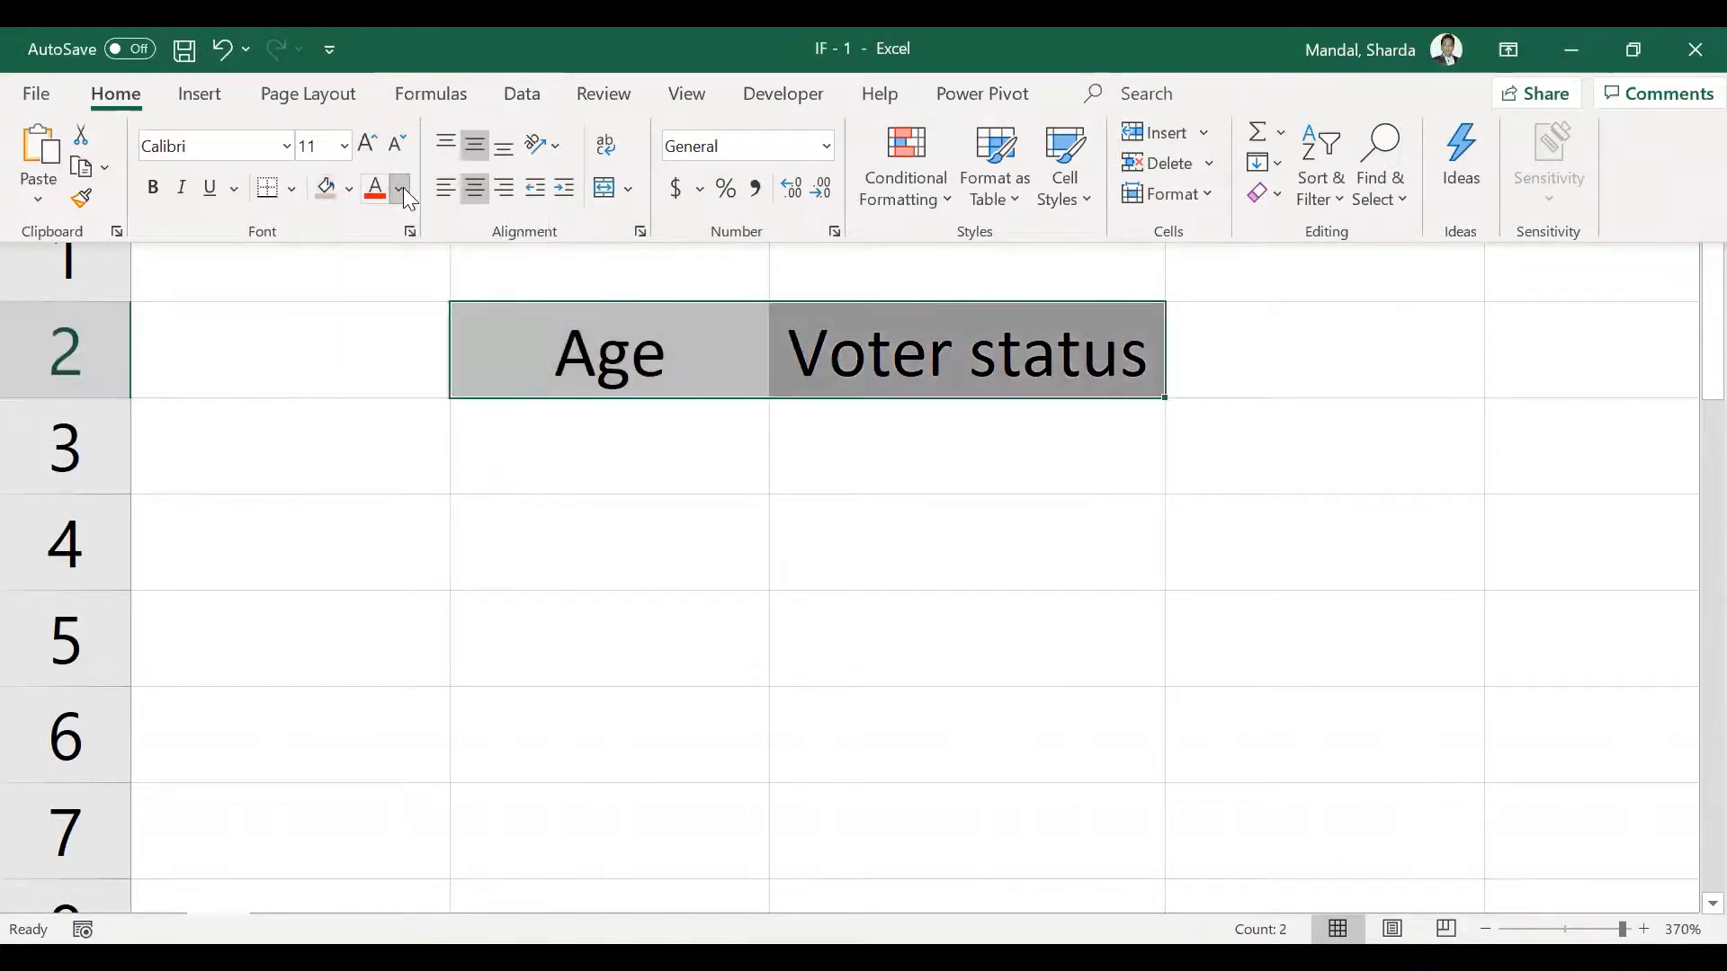
{"action": "left_click", "coordinate": [400, 190]}
{"action": "left_click", "coordinate": [401, 342]}
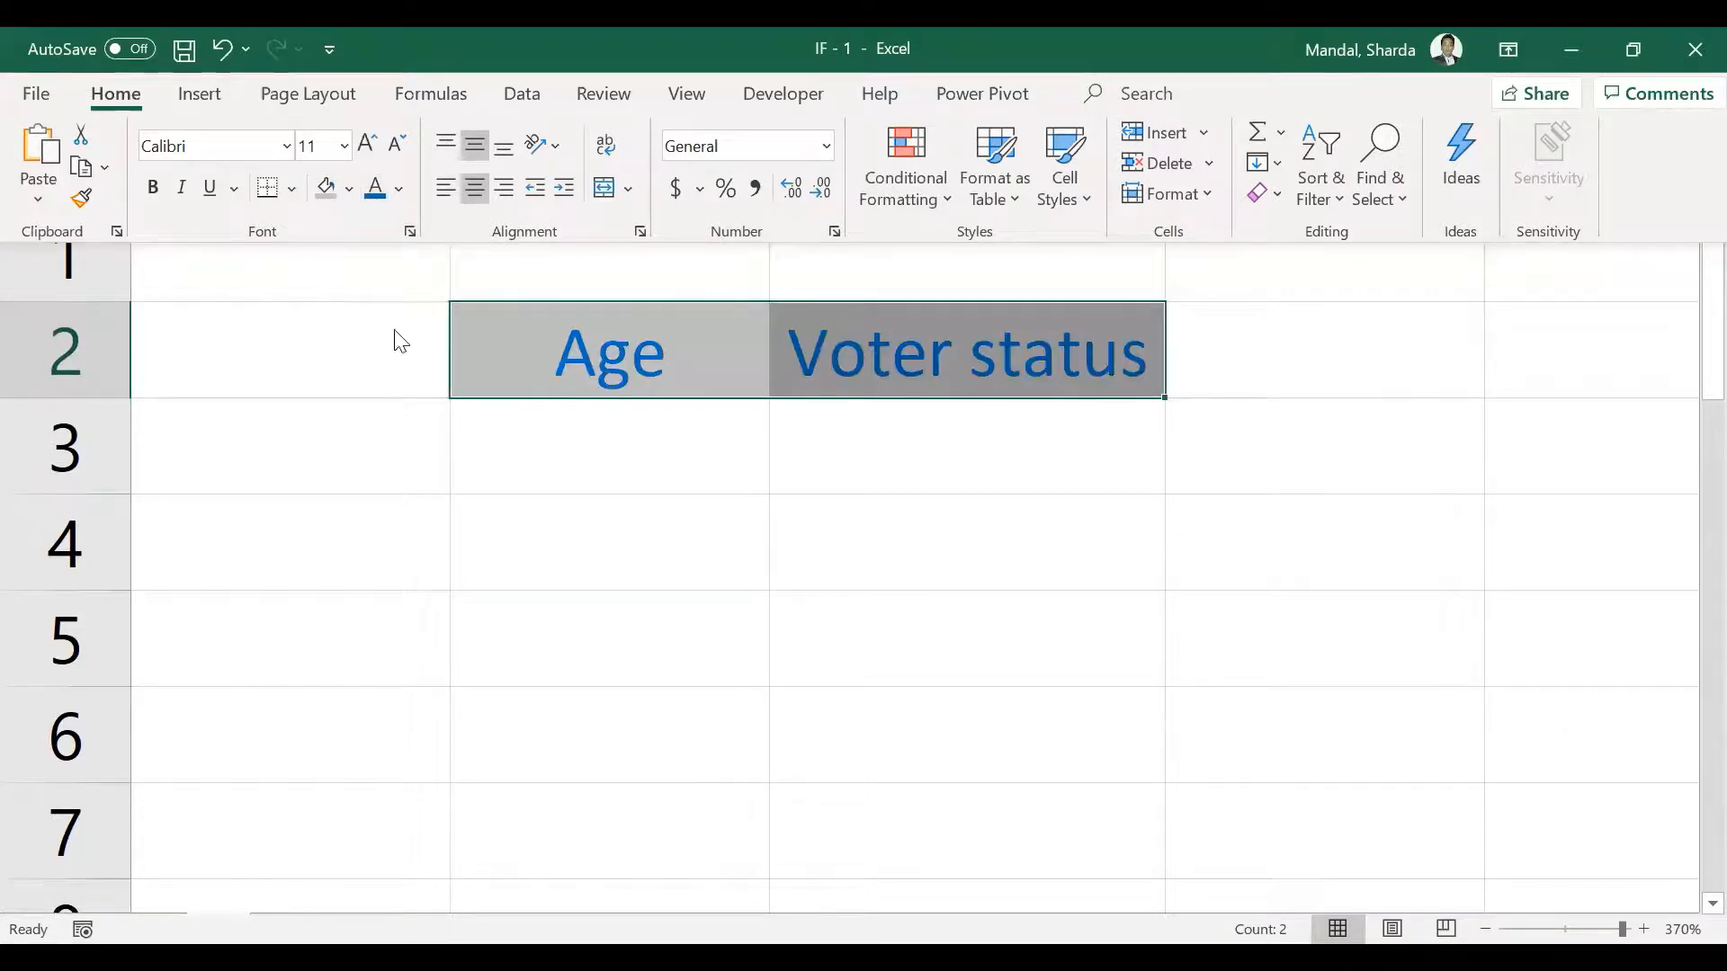
Apply all borders to the range B2:C3 and widen column C to about twice the width of column B
{"action": "left_click", "coordinate": [714, 339]}
{"action": "left_click_drag", "start_coordinate": [713, 339], "coordinate": [997, 487]}
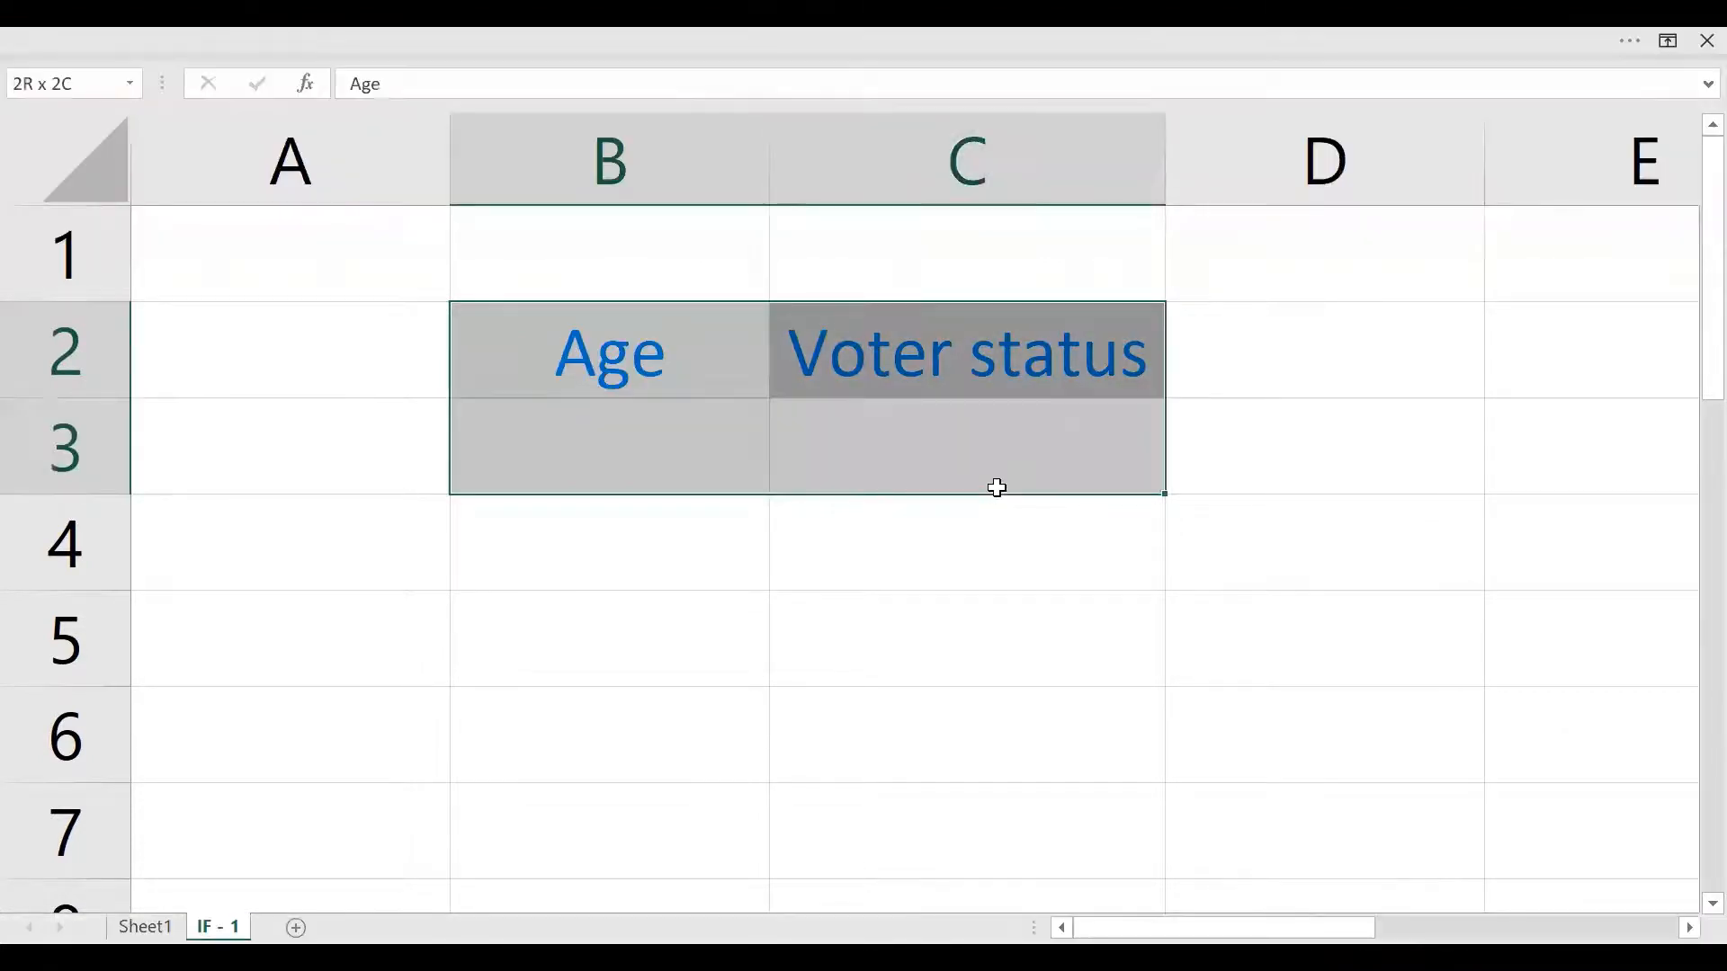
{"action": "left_click", "coordinate": [308, 41]}
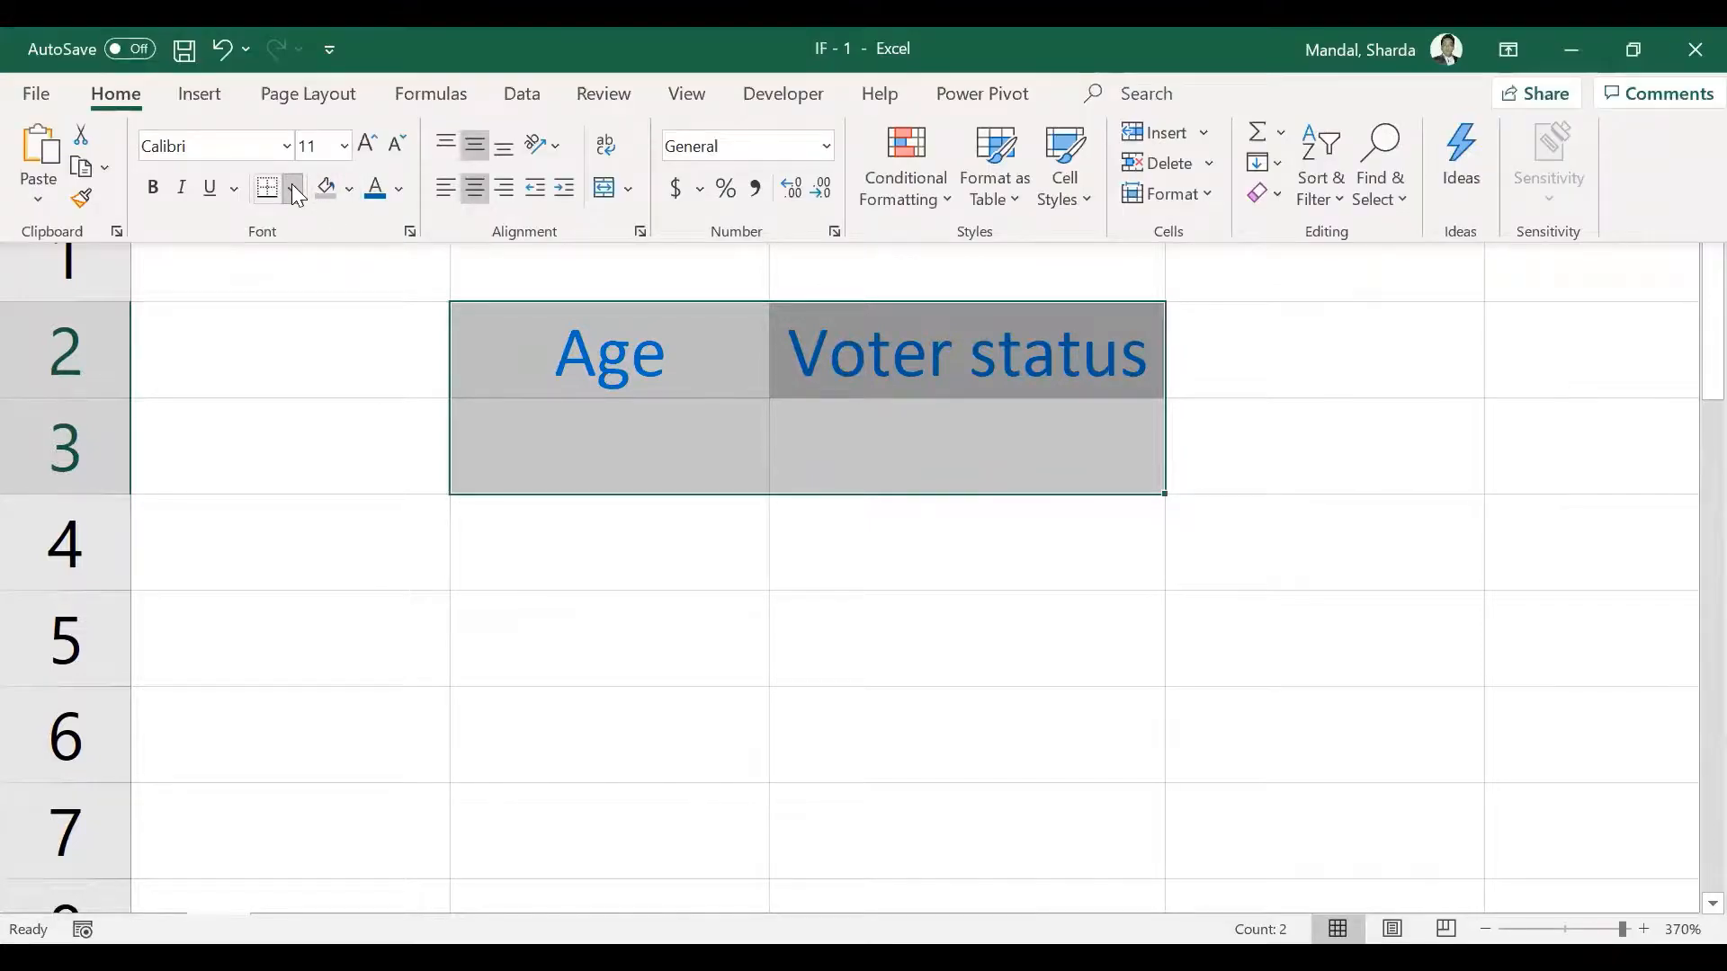
{"action": "left_click", "coordinate": [710, 486]}
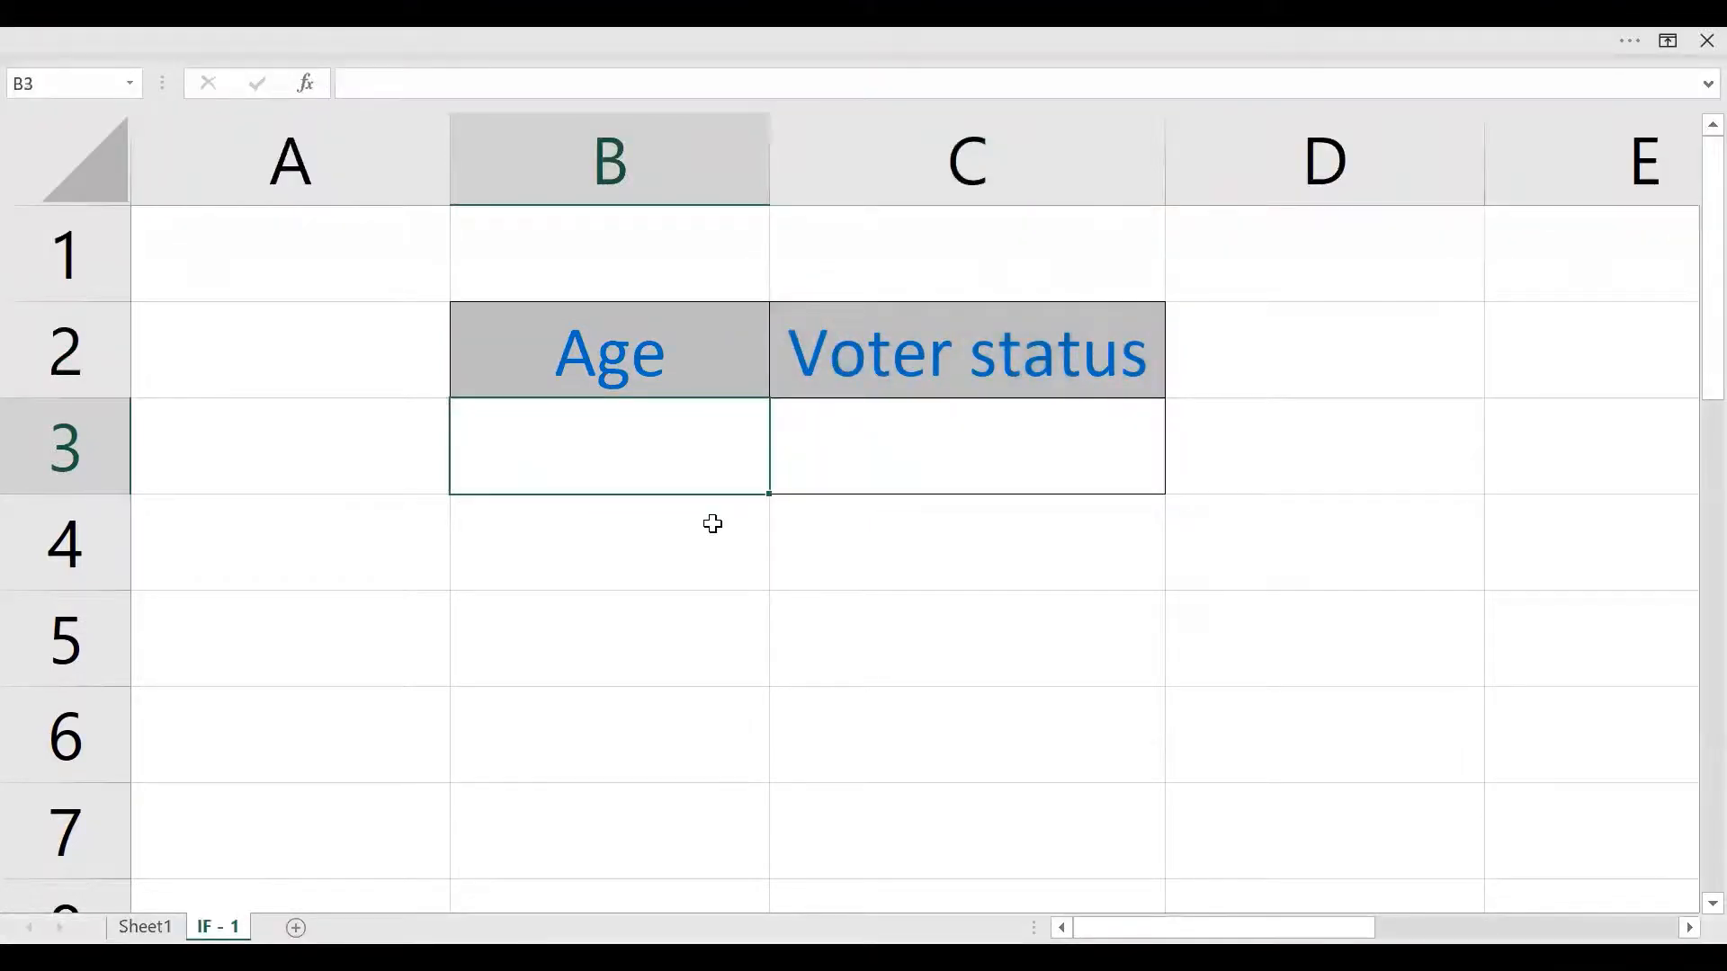
{"action": "left_click_drag", "start_coordinate": [1167, 156], "coordinate": [1408, 173]}
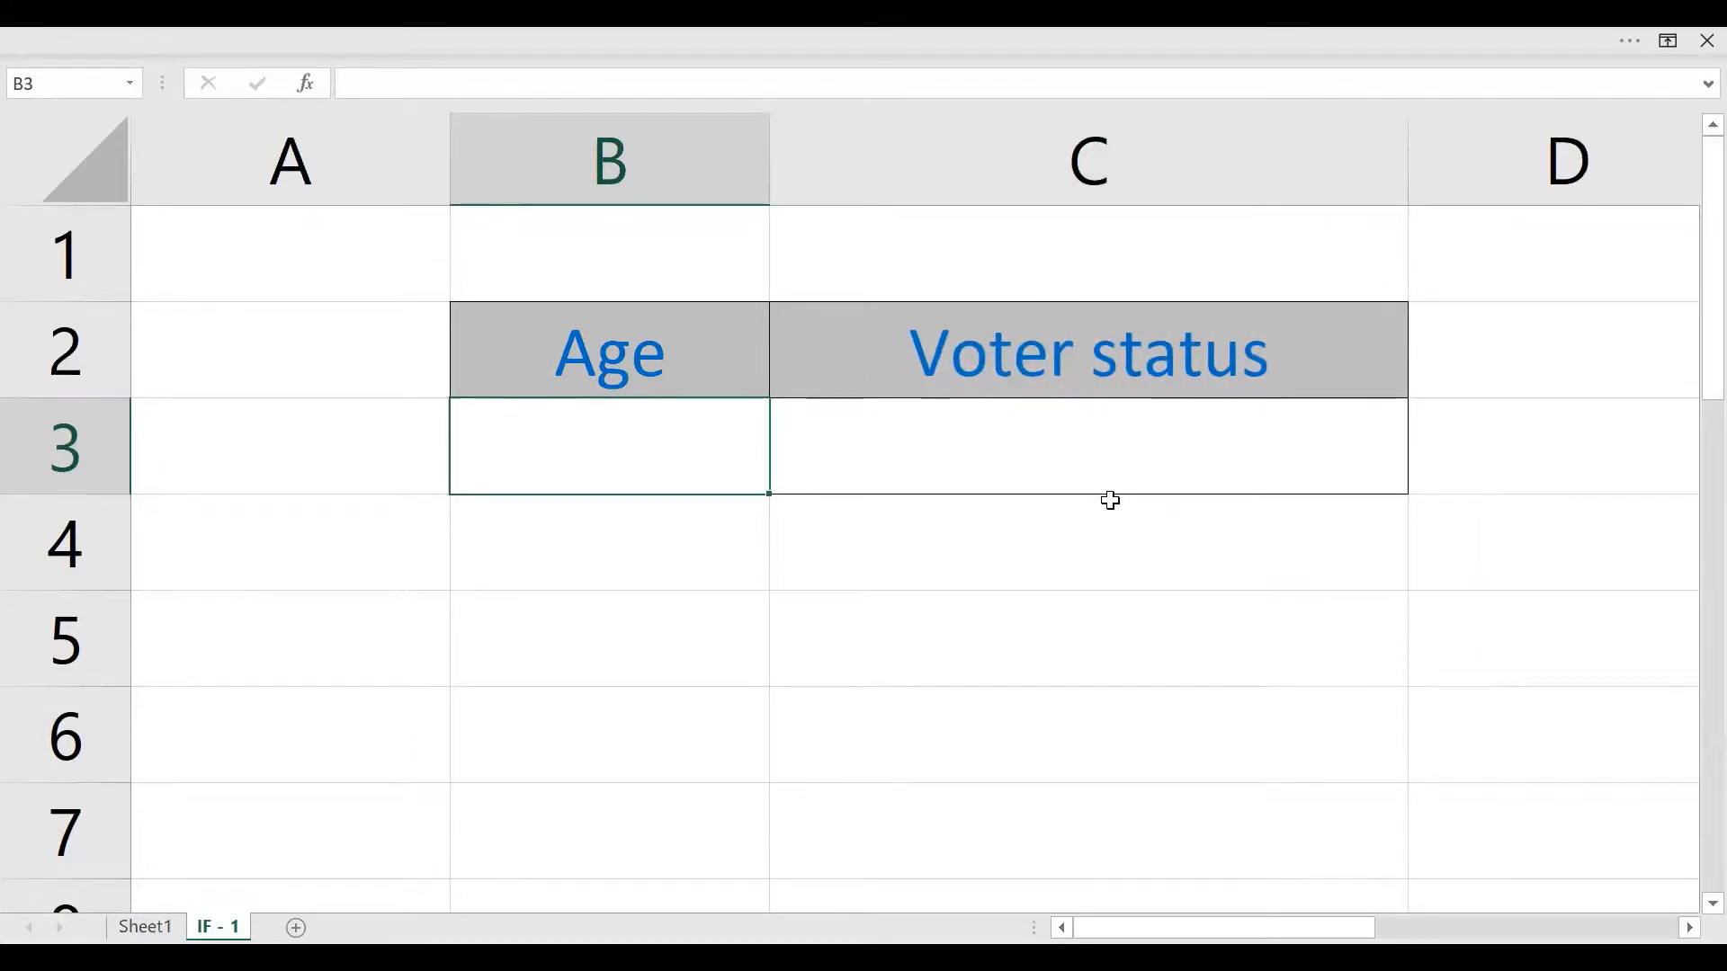
Enter the age 15 in cell B3 and center it horizontally and vertically
{"action": "type", "text": "15"}
{"action": "key", "text": "Return"}
{"action": "key", "text": "Up"}
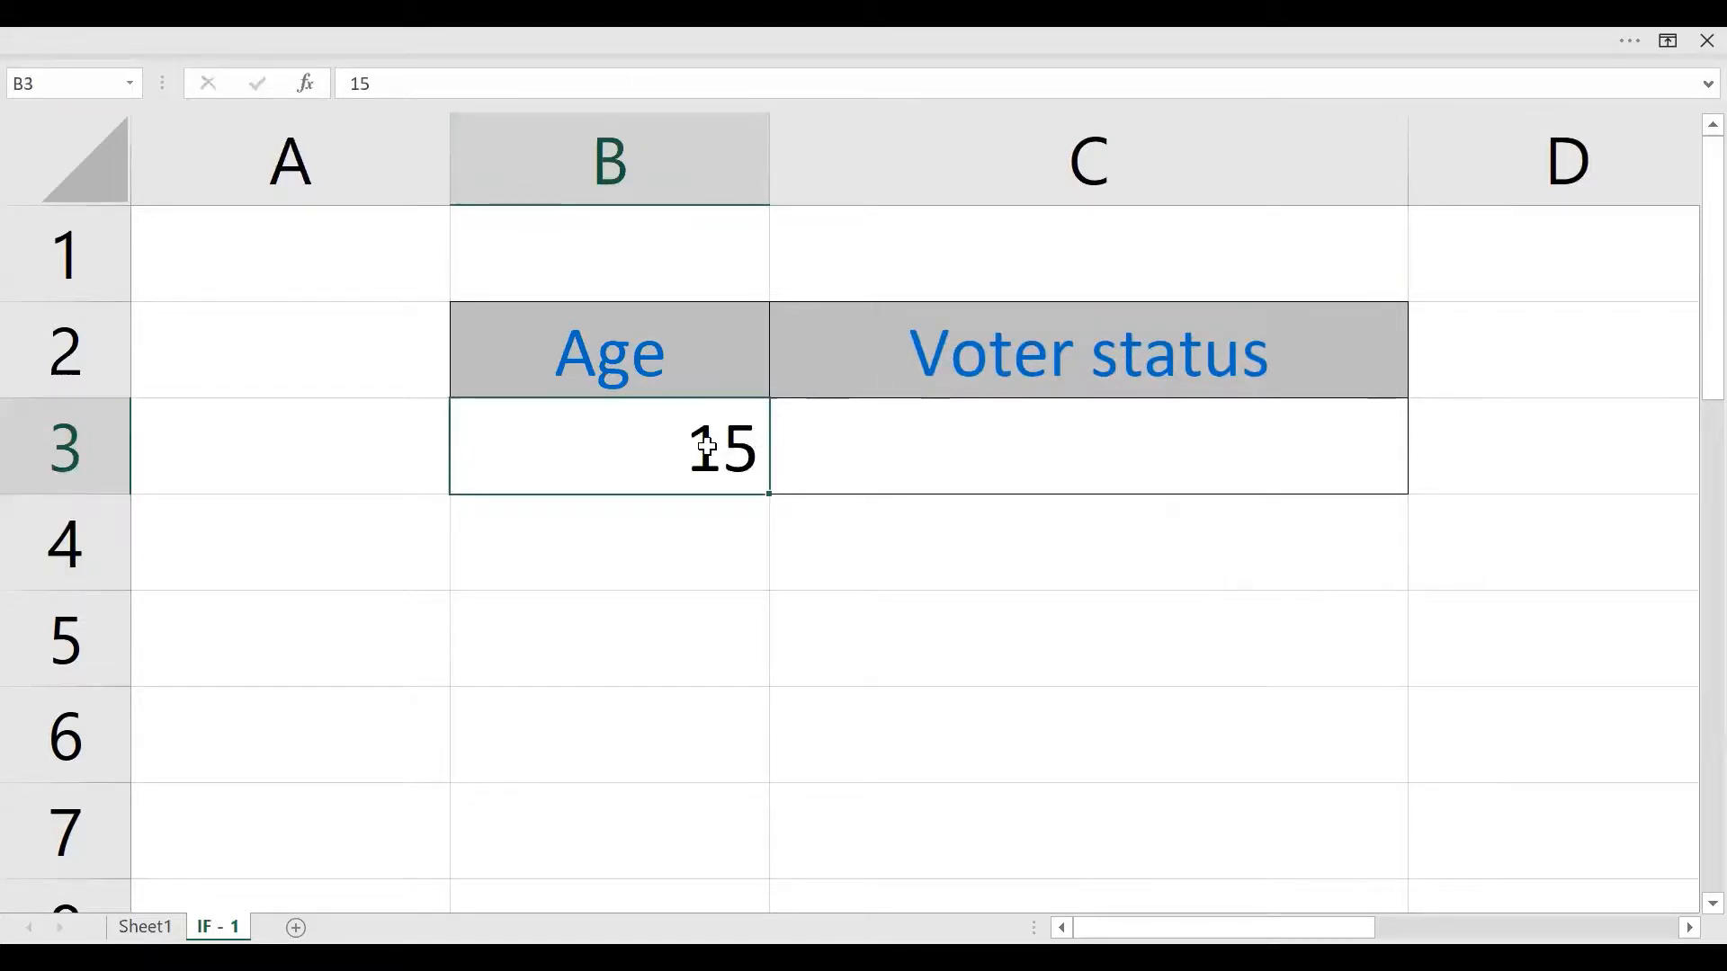
{"action": "left_click", "coordinate": [327, 32]}
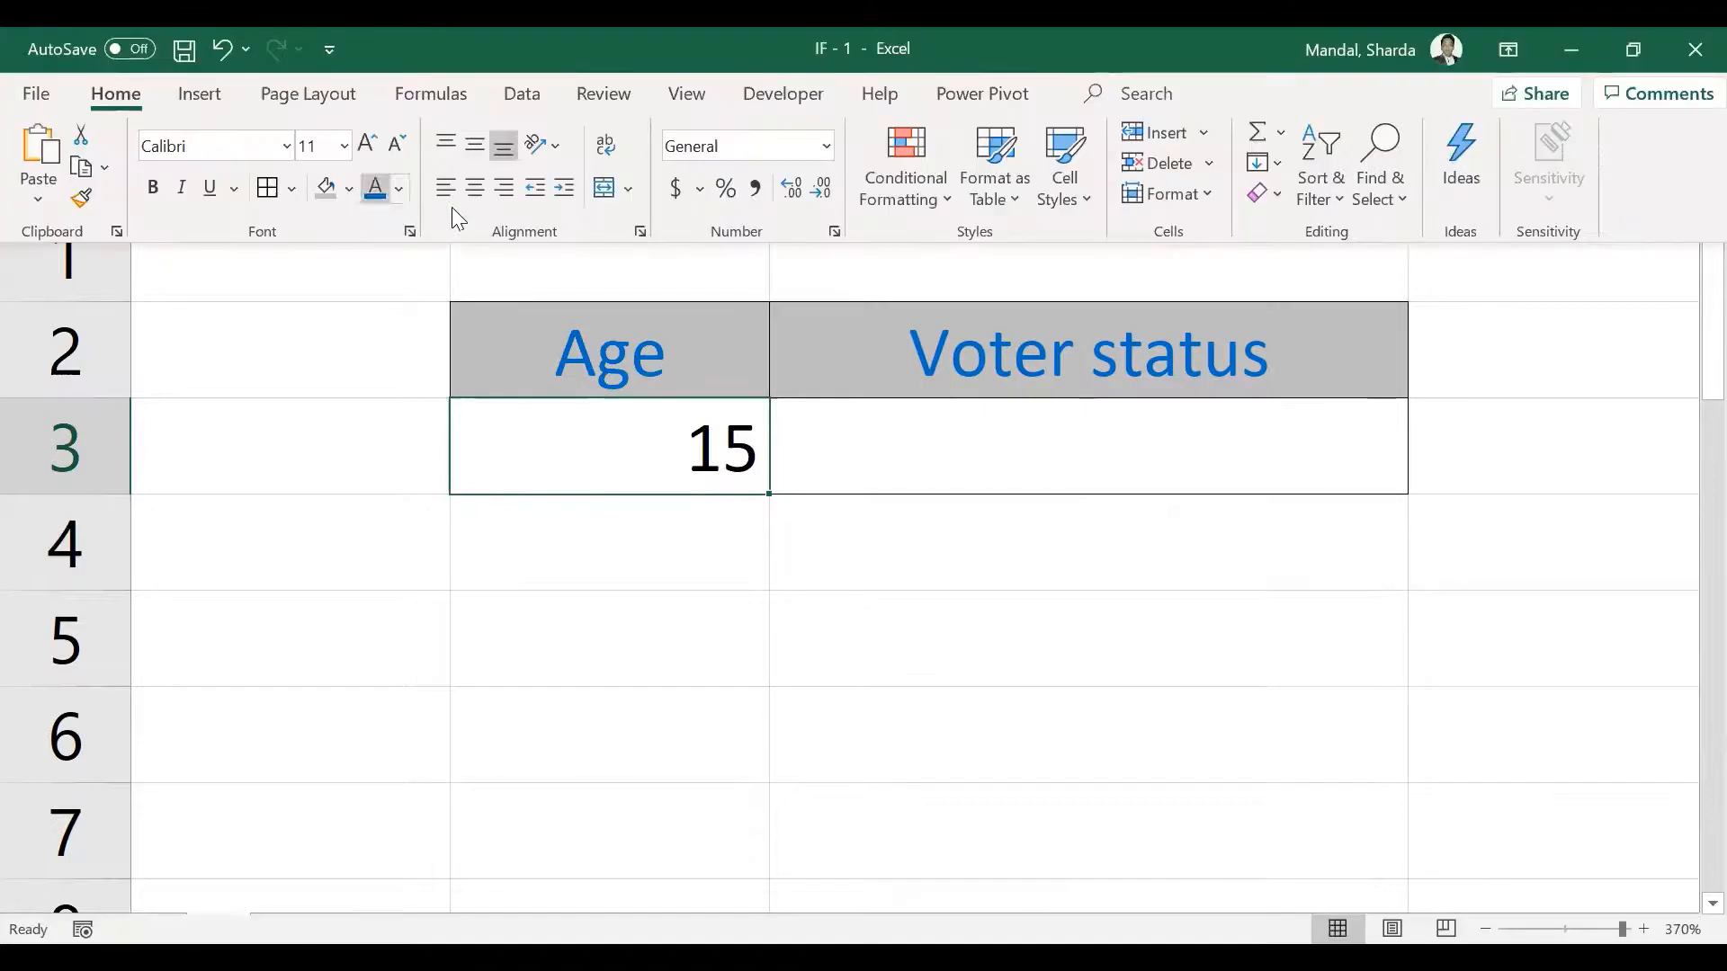
{"action": "left_click", "coordinate": [475, 187]}
{"action": "left_click", "coordinate": [477, 142]}
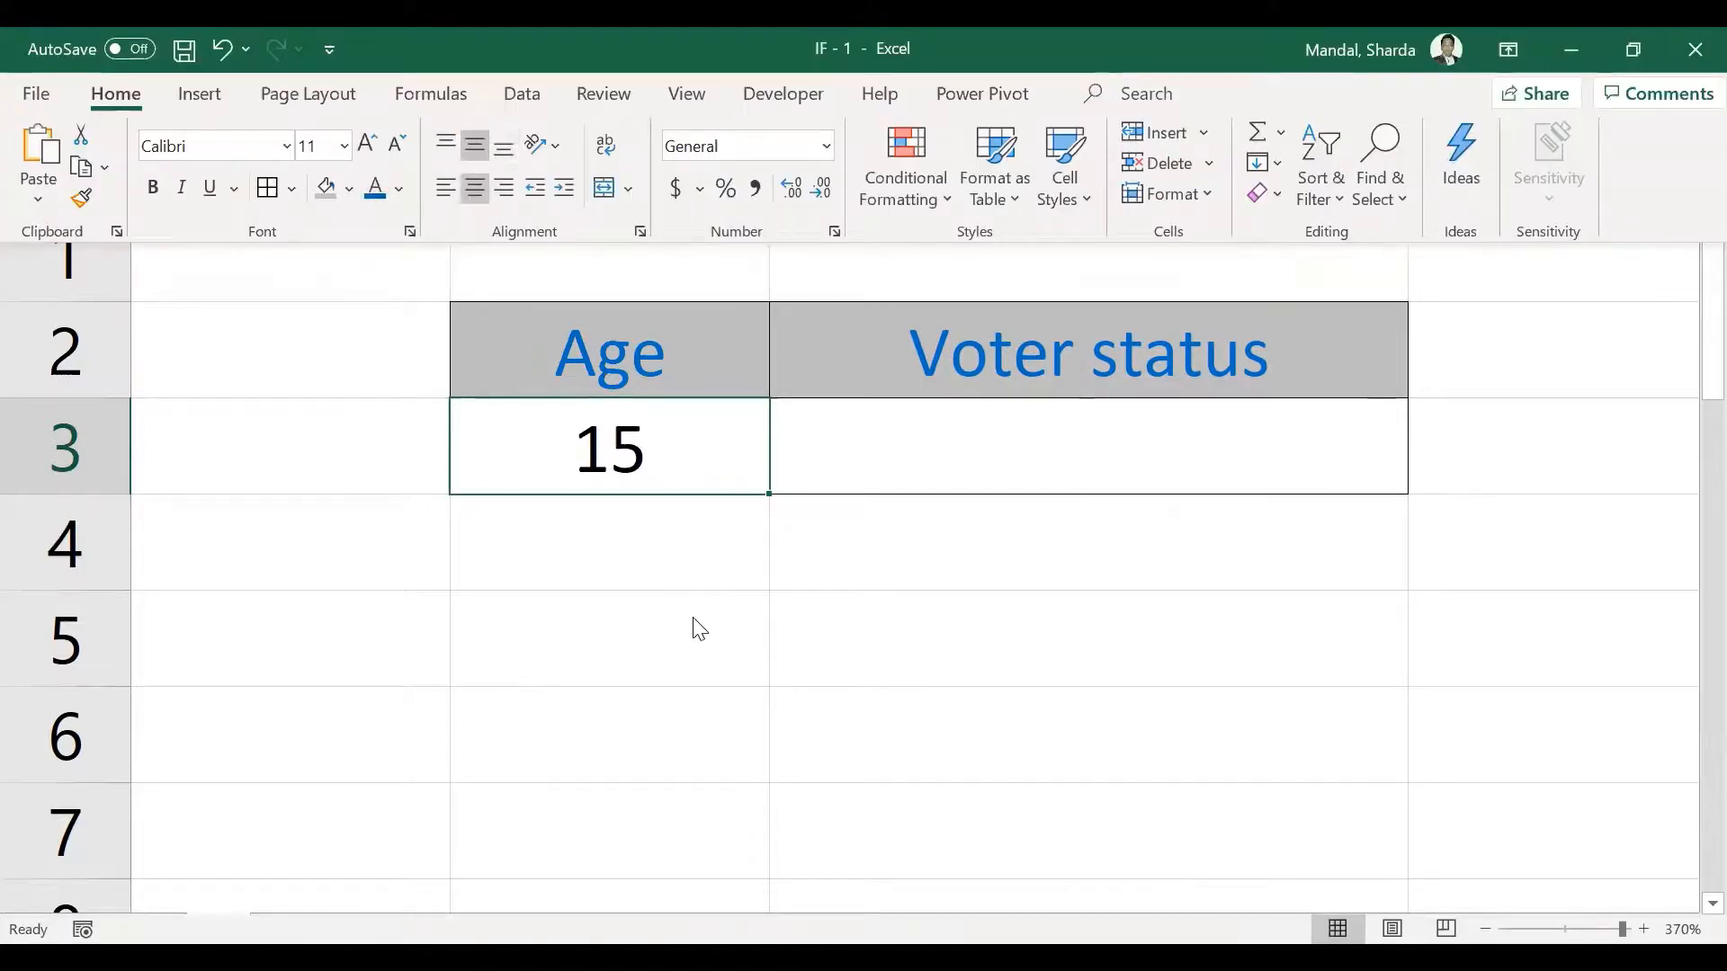
Start an IF formula in cell C3 with the logical test B3>=18
{"action": "left_click", "coordinate": [902, 490]}
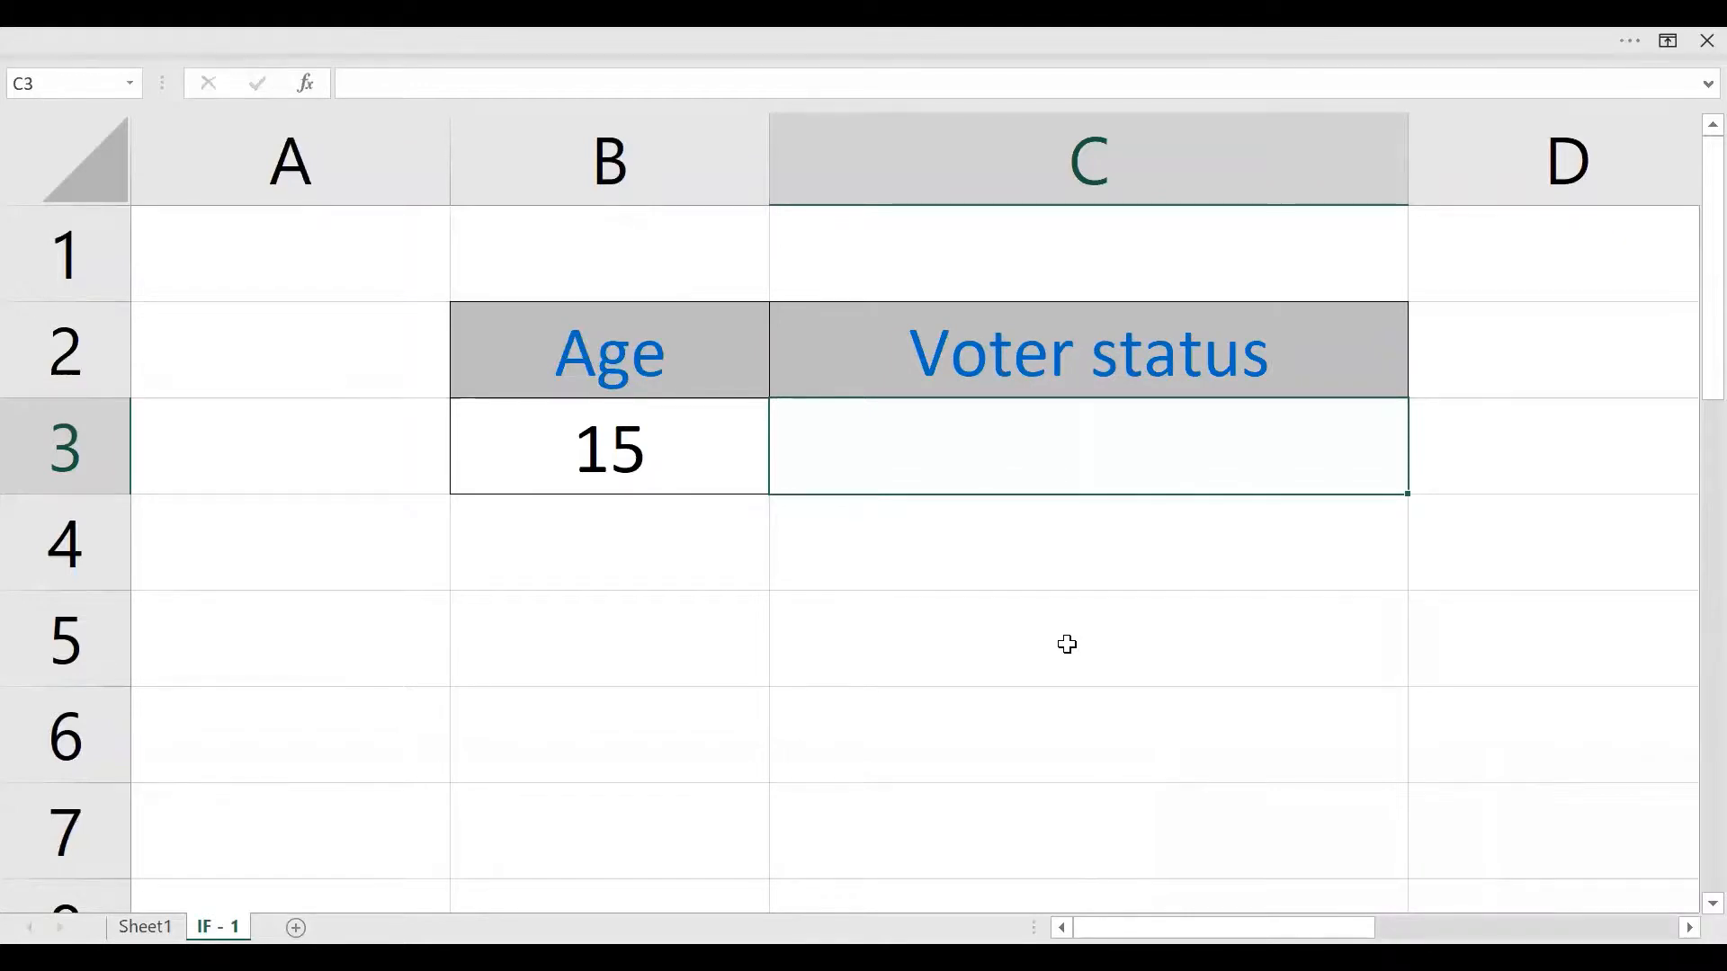
{"action": "type", "text": "=-"}
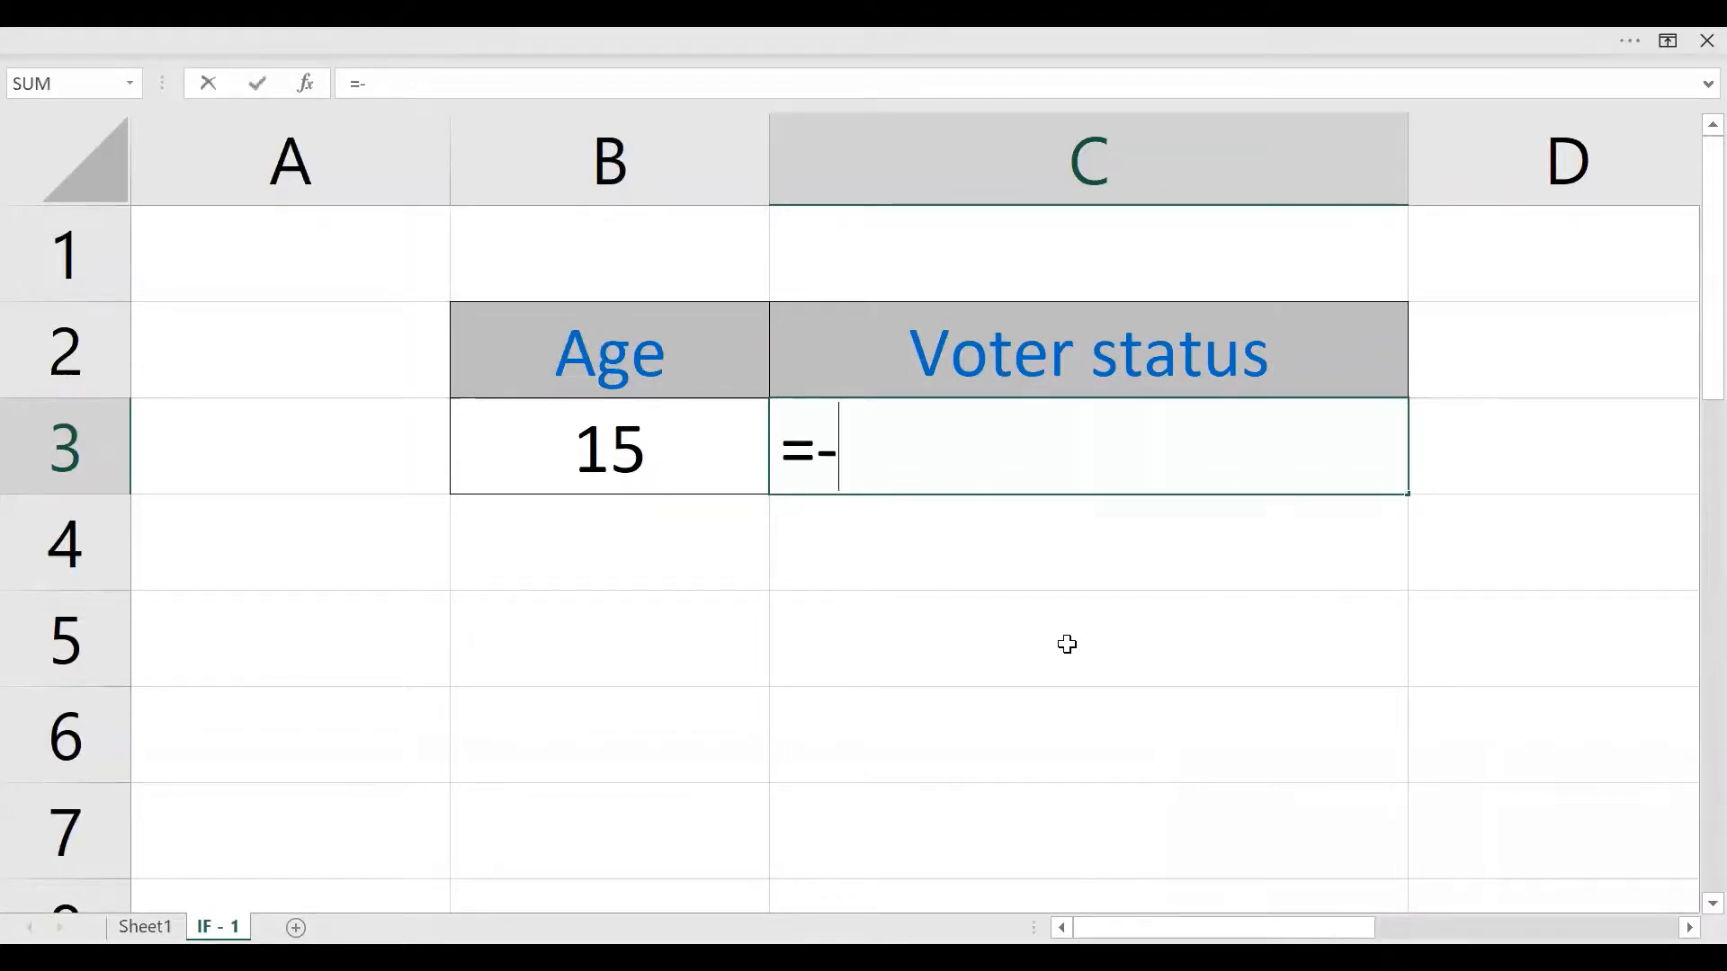
{"action": "key", "text": "BackSpace"}
{"action": "type", "text": "="}
{"action": "key", "text": "BackSpace"}
{"action": "type", "text": "IF("}
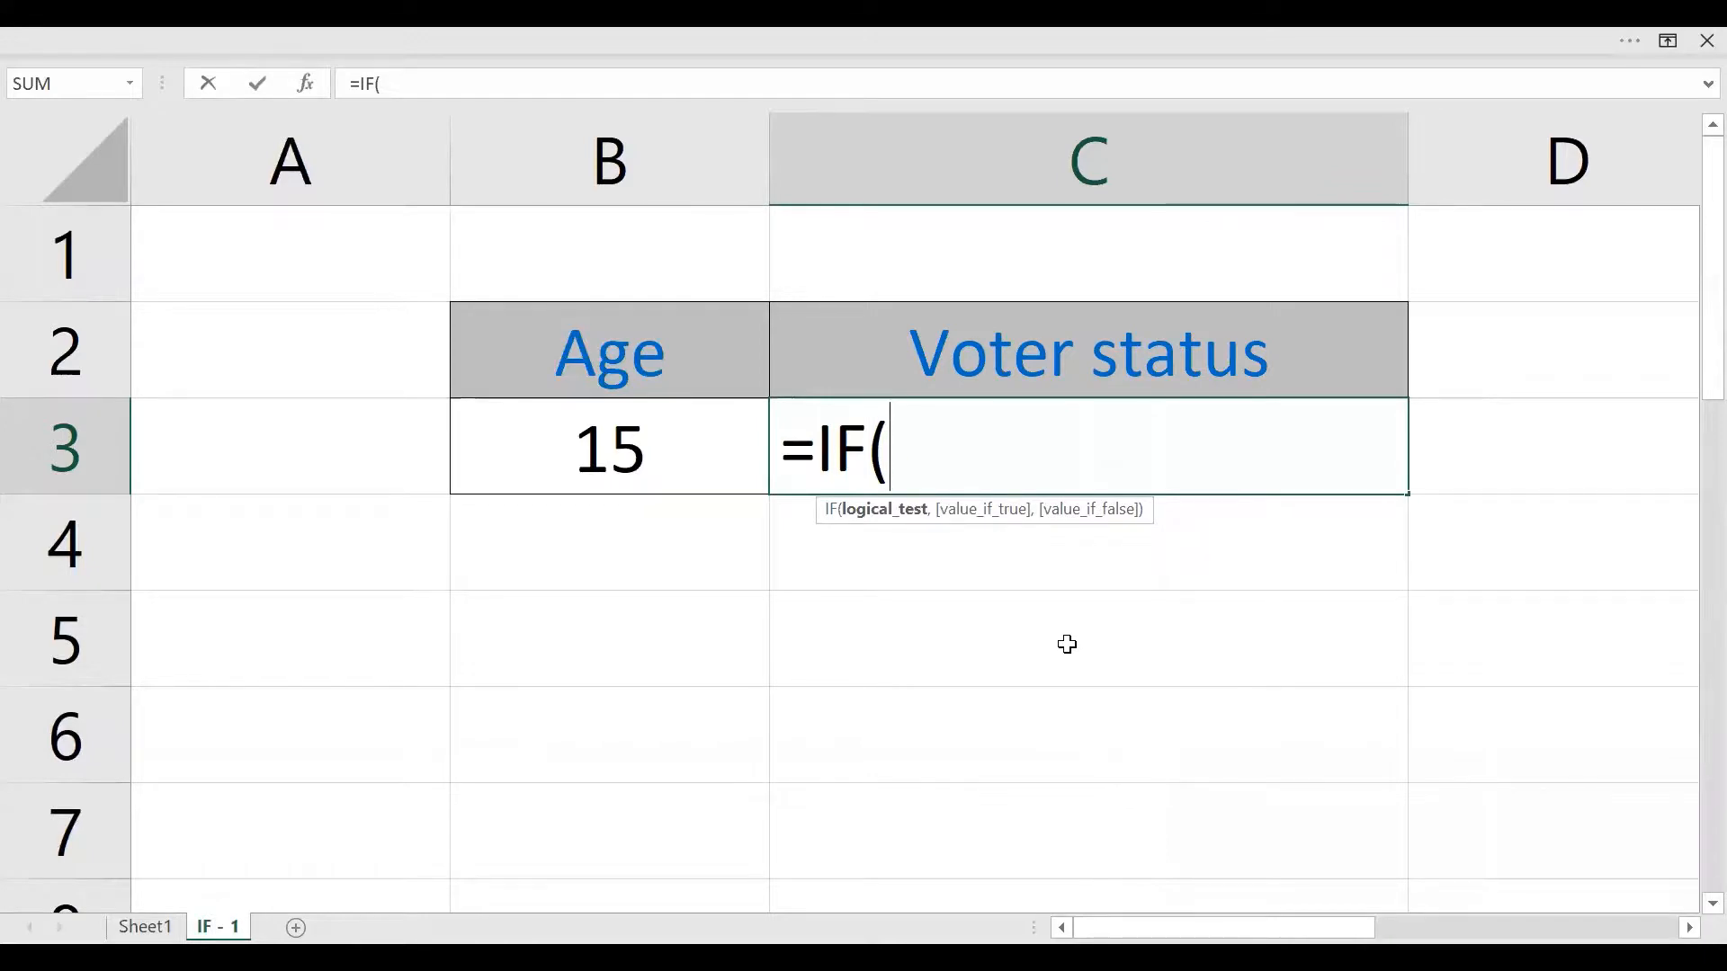
{"action": "key", "text": "Left"}
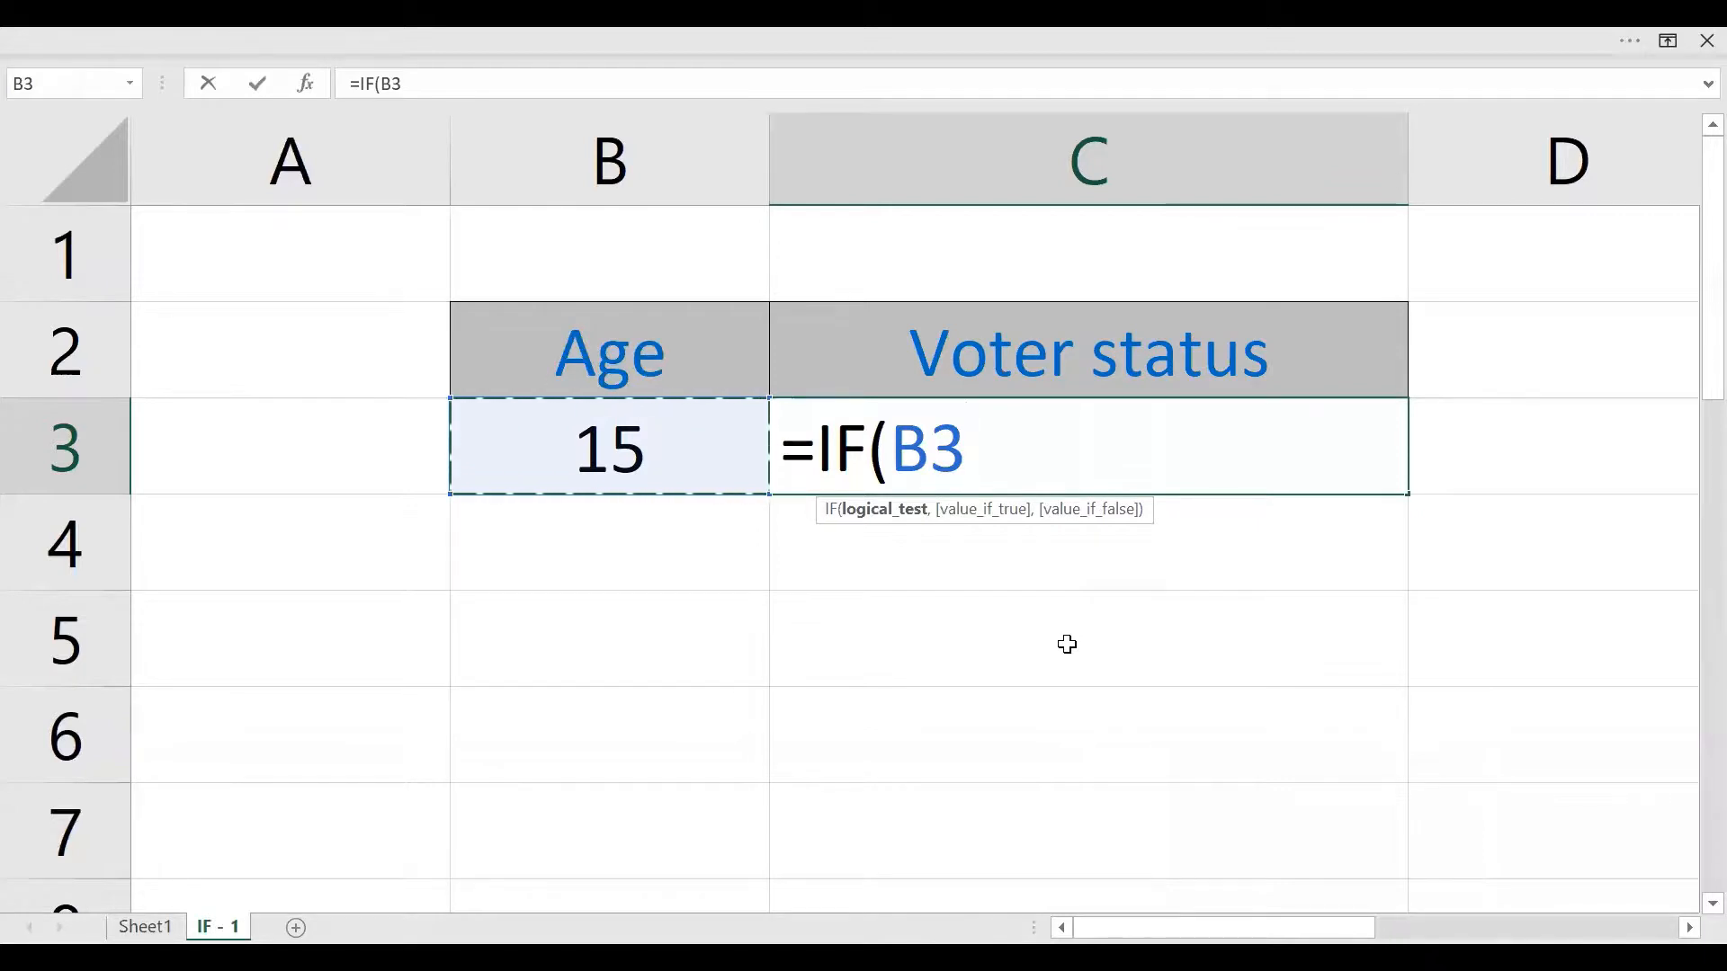
{"action": "type", "text": ">="}
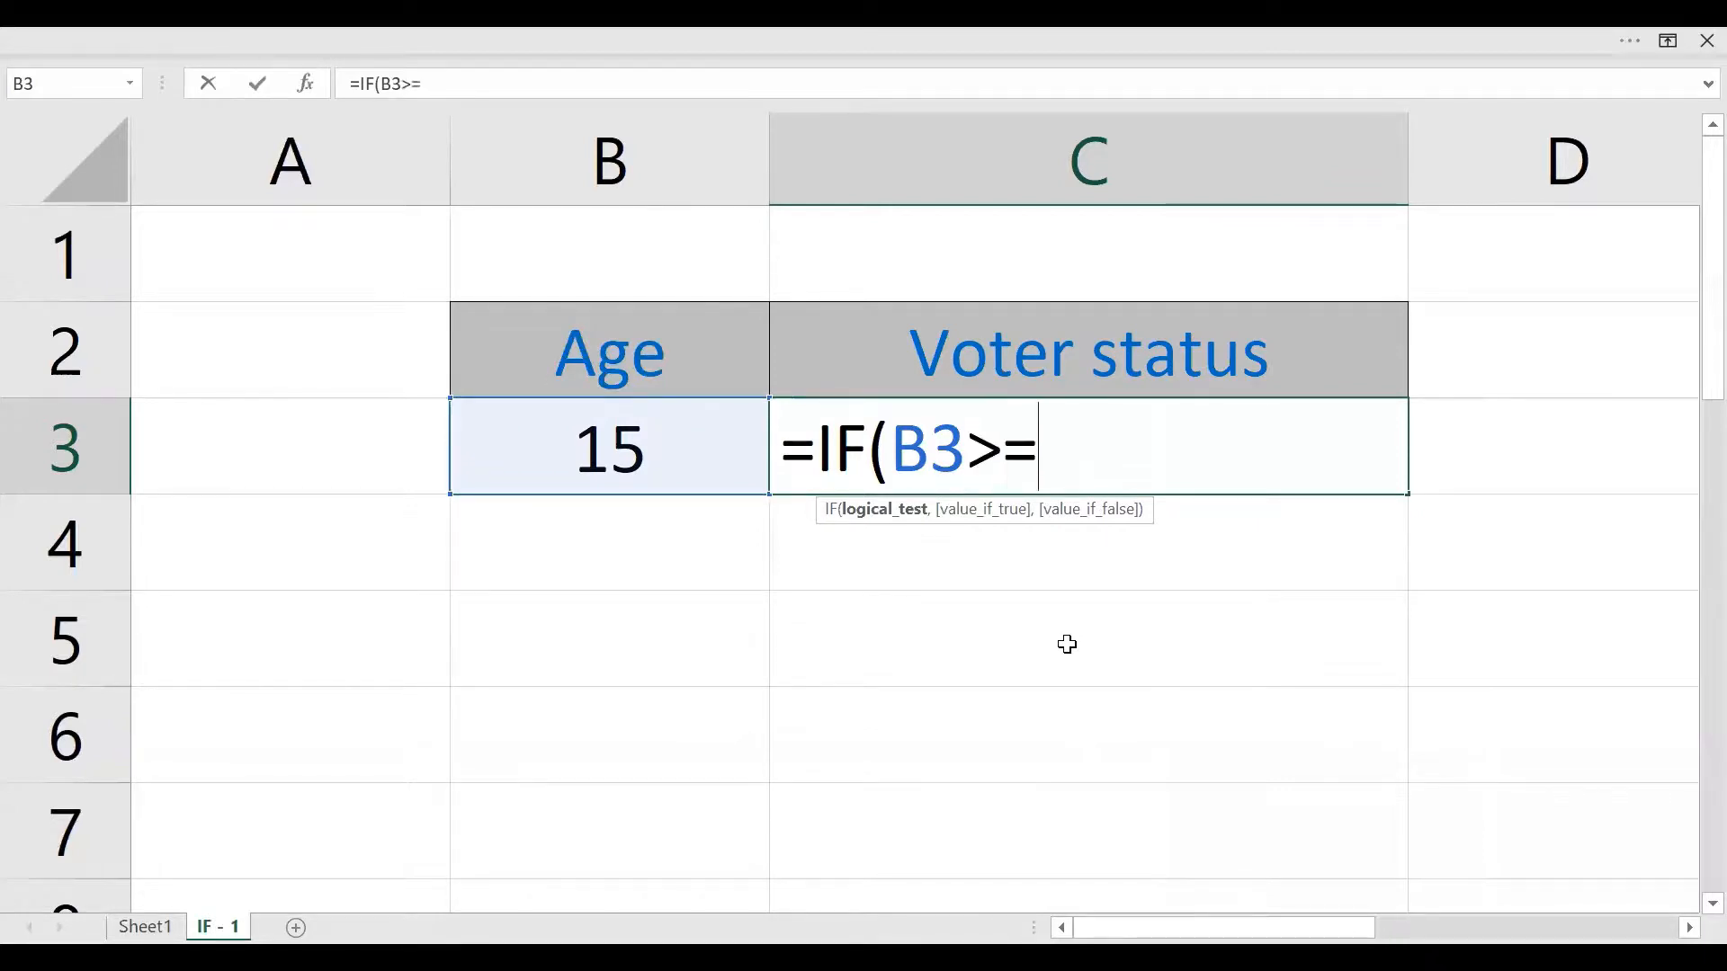
{"action": "type", "text": "18"}
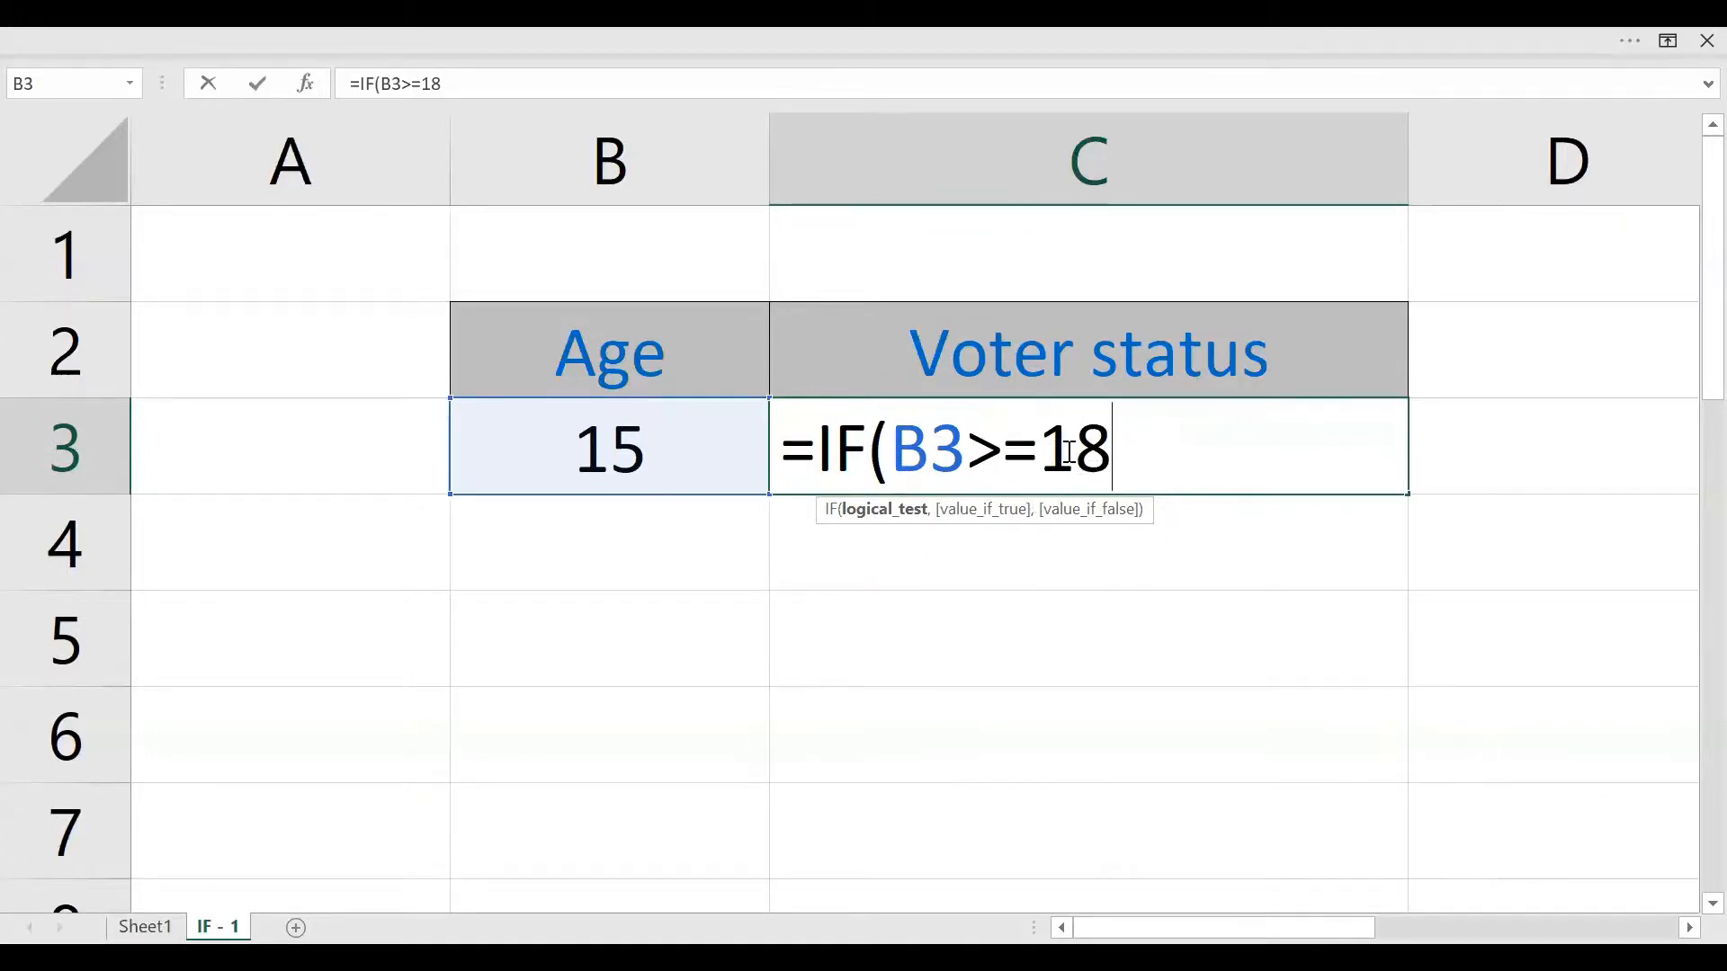
{"action": "type", "text": ","}
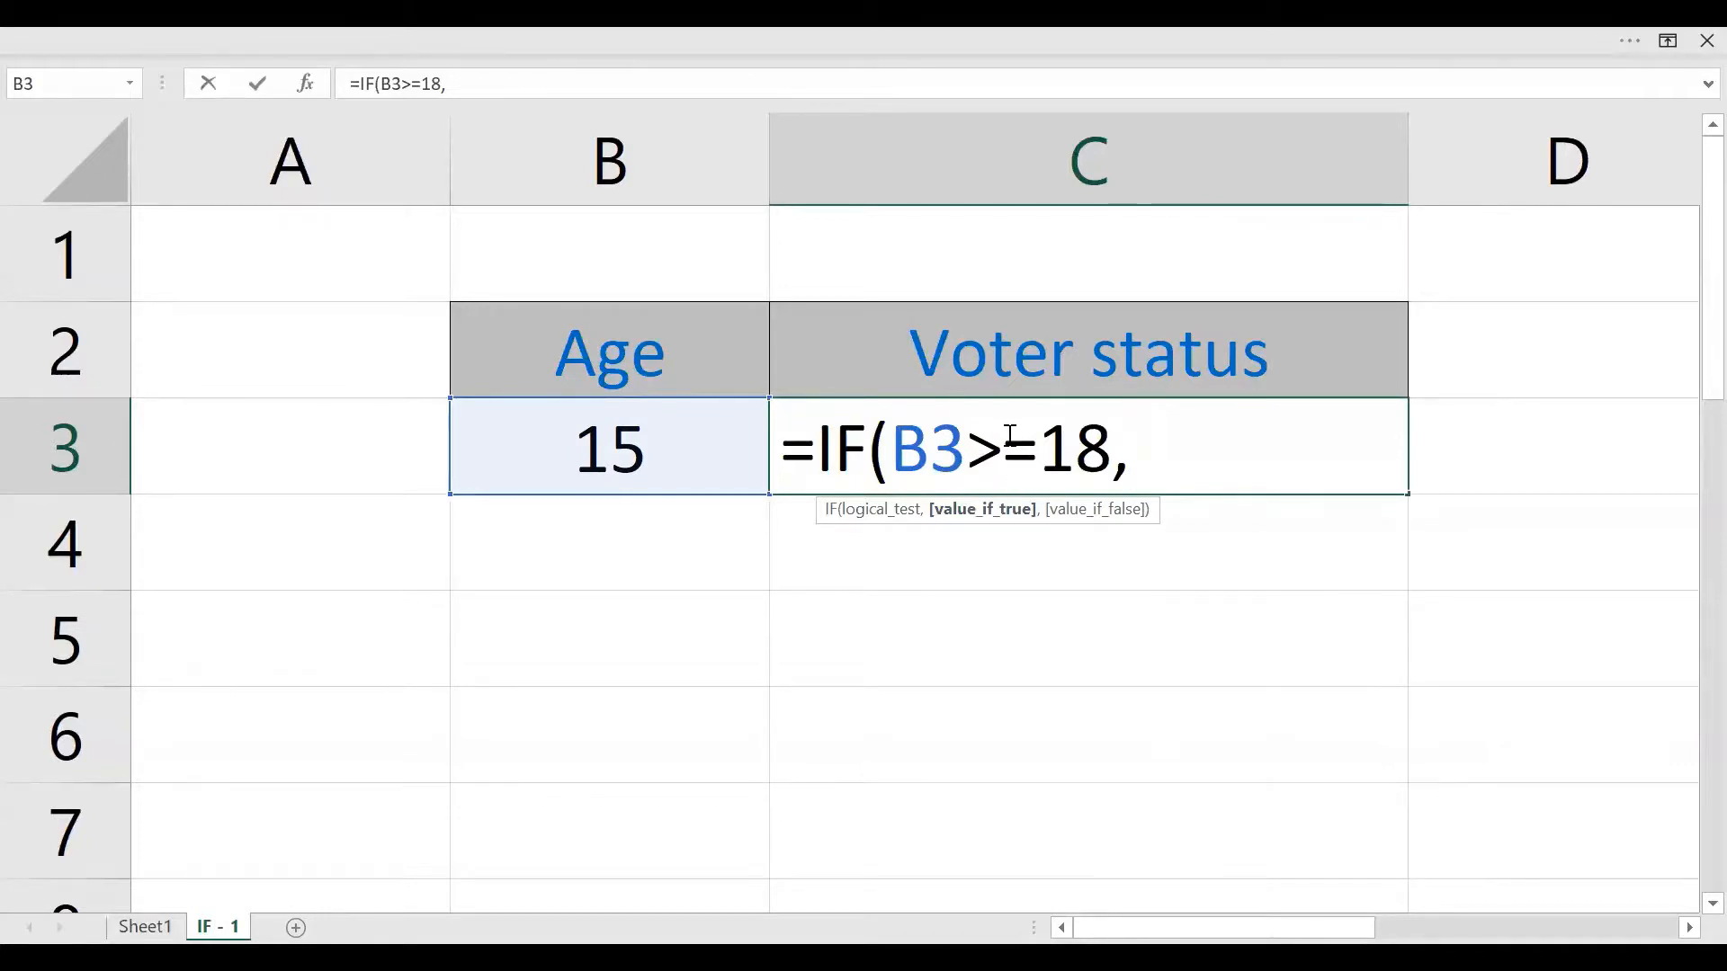
Add "Valid Voter" as the value-if-true argument of the IF formula in C3
{"action": "type", "text": "\"VAli"}
{"action": "key", "text": "BackSpace"}
{"action": "key", "text": "BackSpace"}
{"action": "key", "text": "BackSpace"}
{"action": "type", "text": "a"}
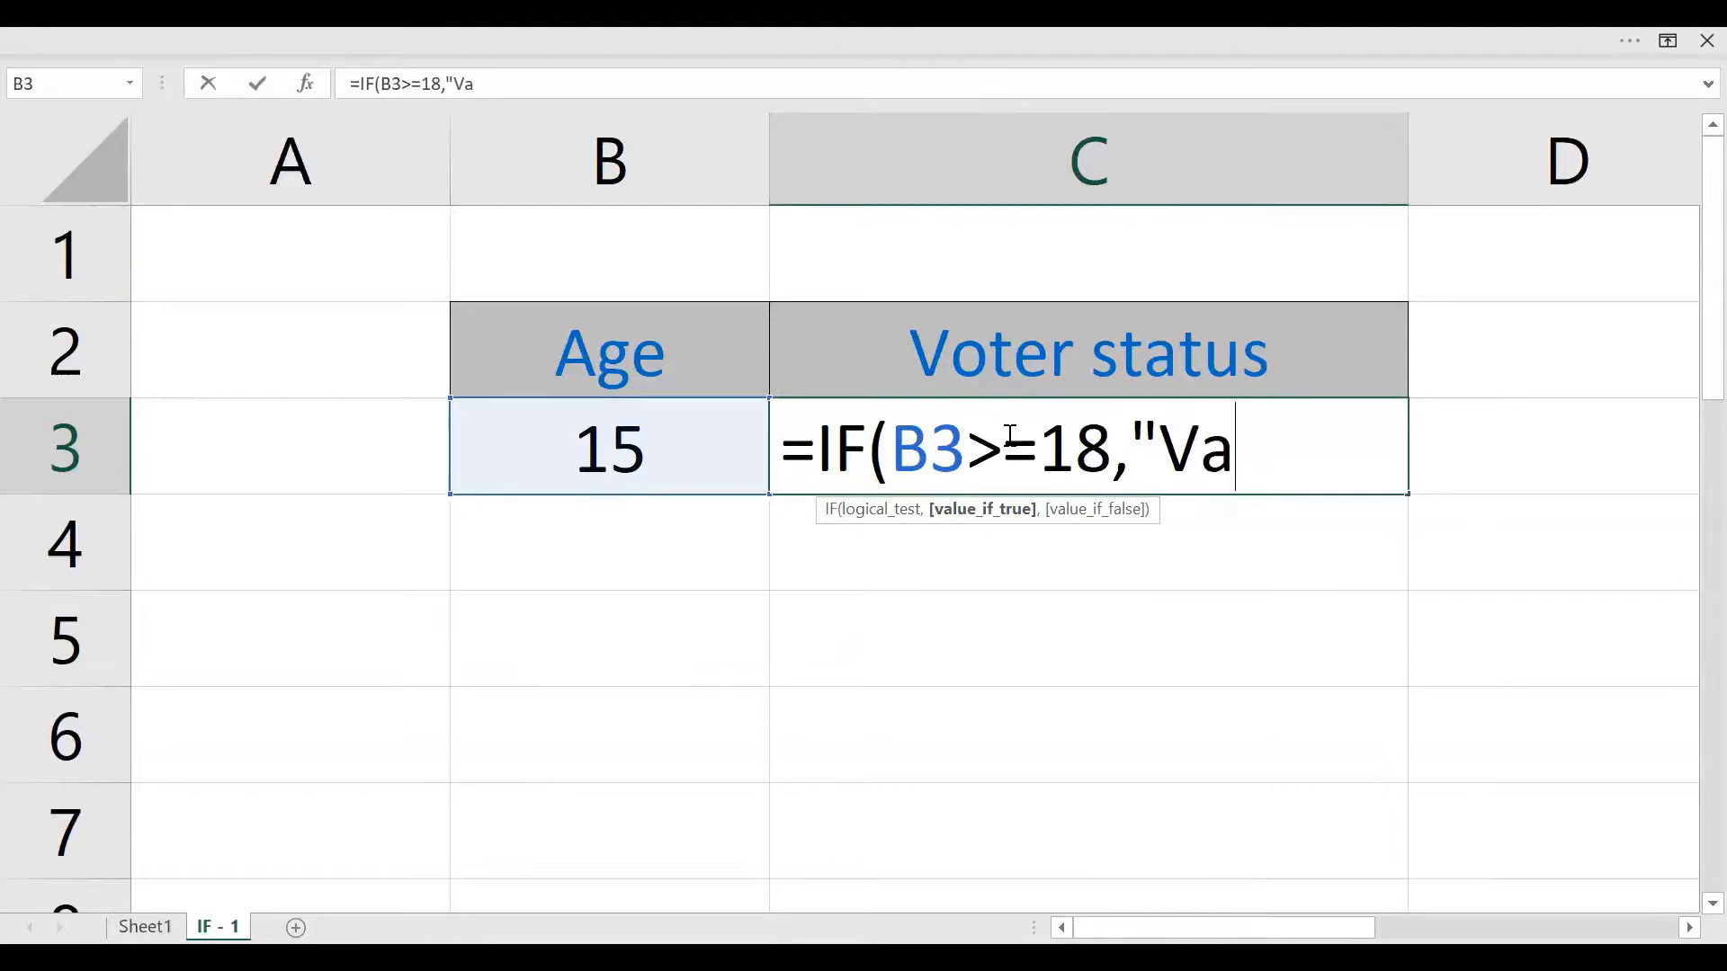
{"action": "type", "text": "lid Votr"}
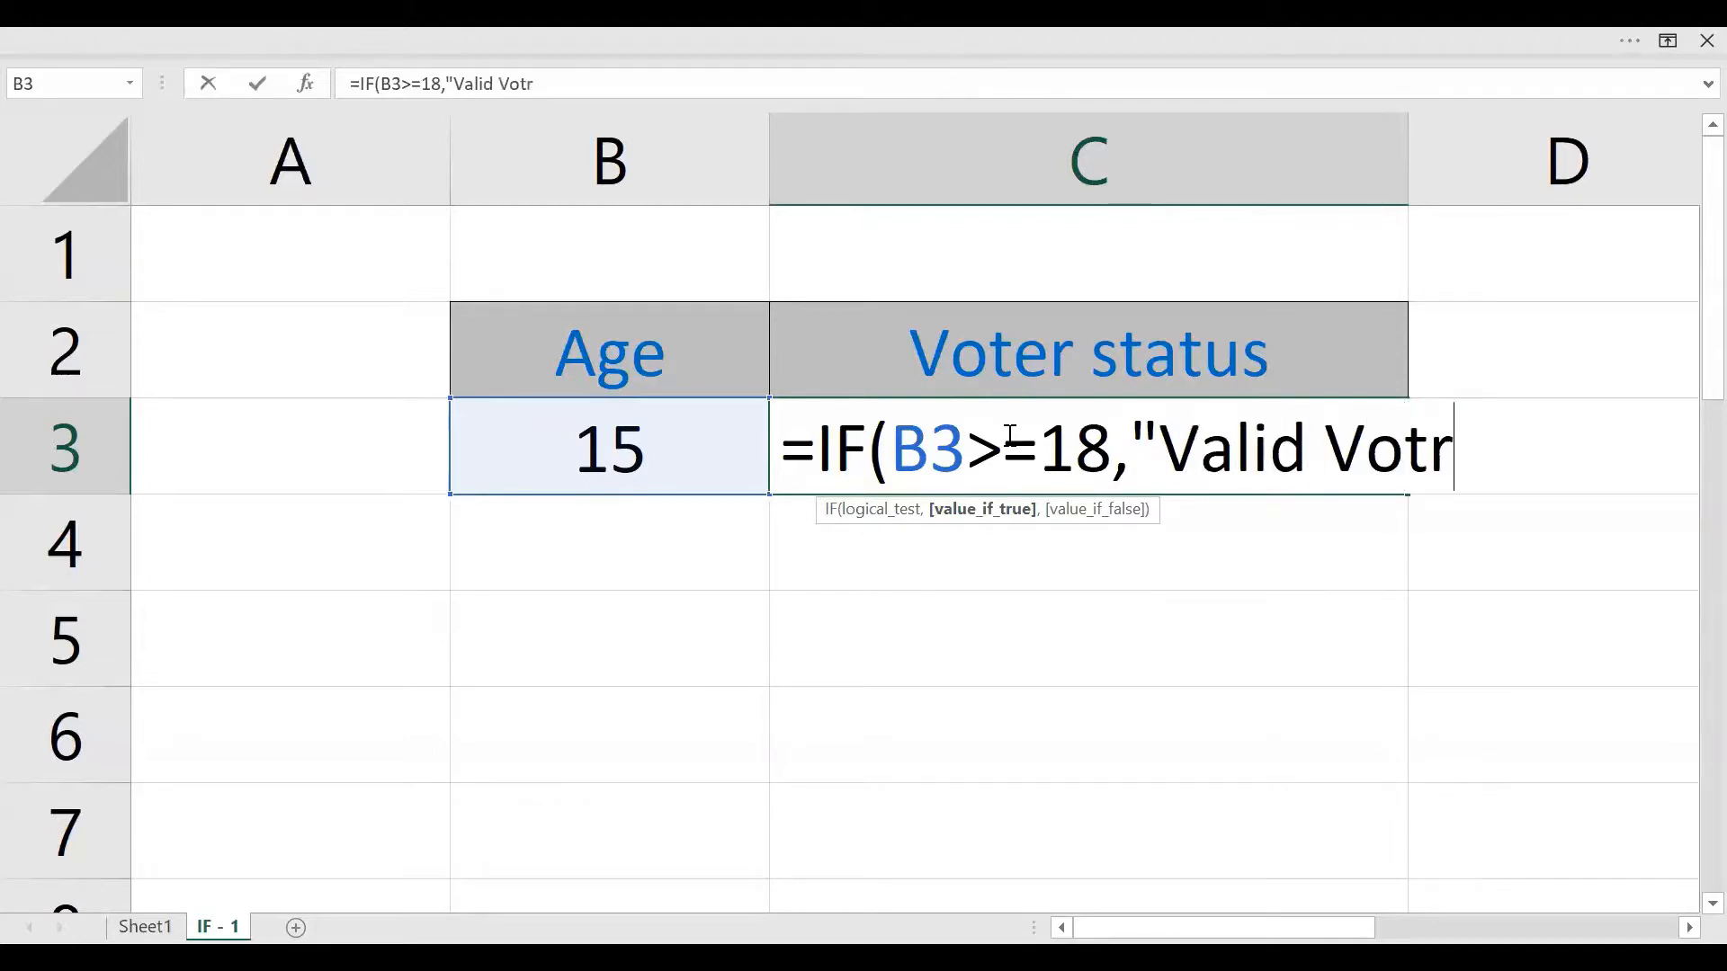
{"action": "key", "text": "BackSpace"}
{"action": "type", "text": "er\""}
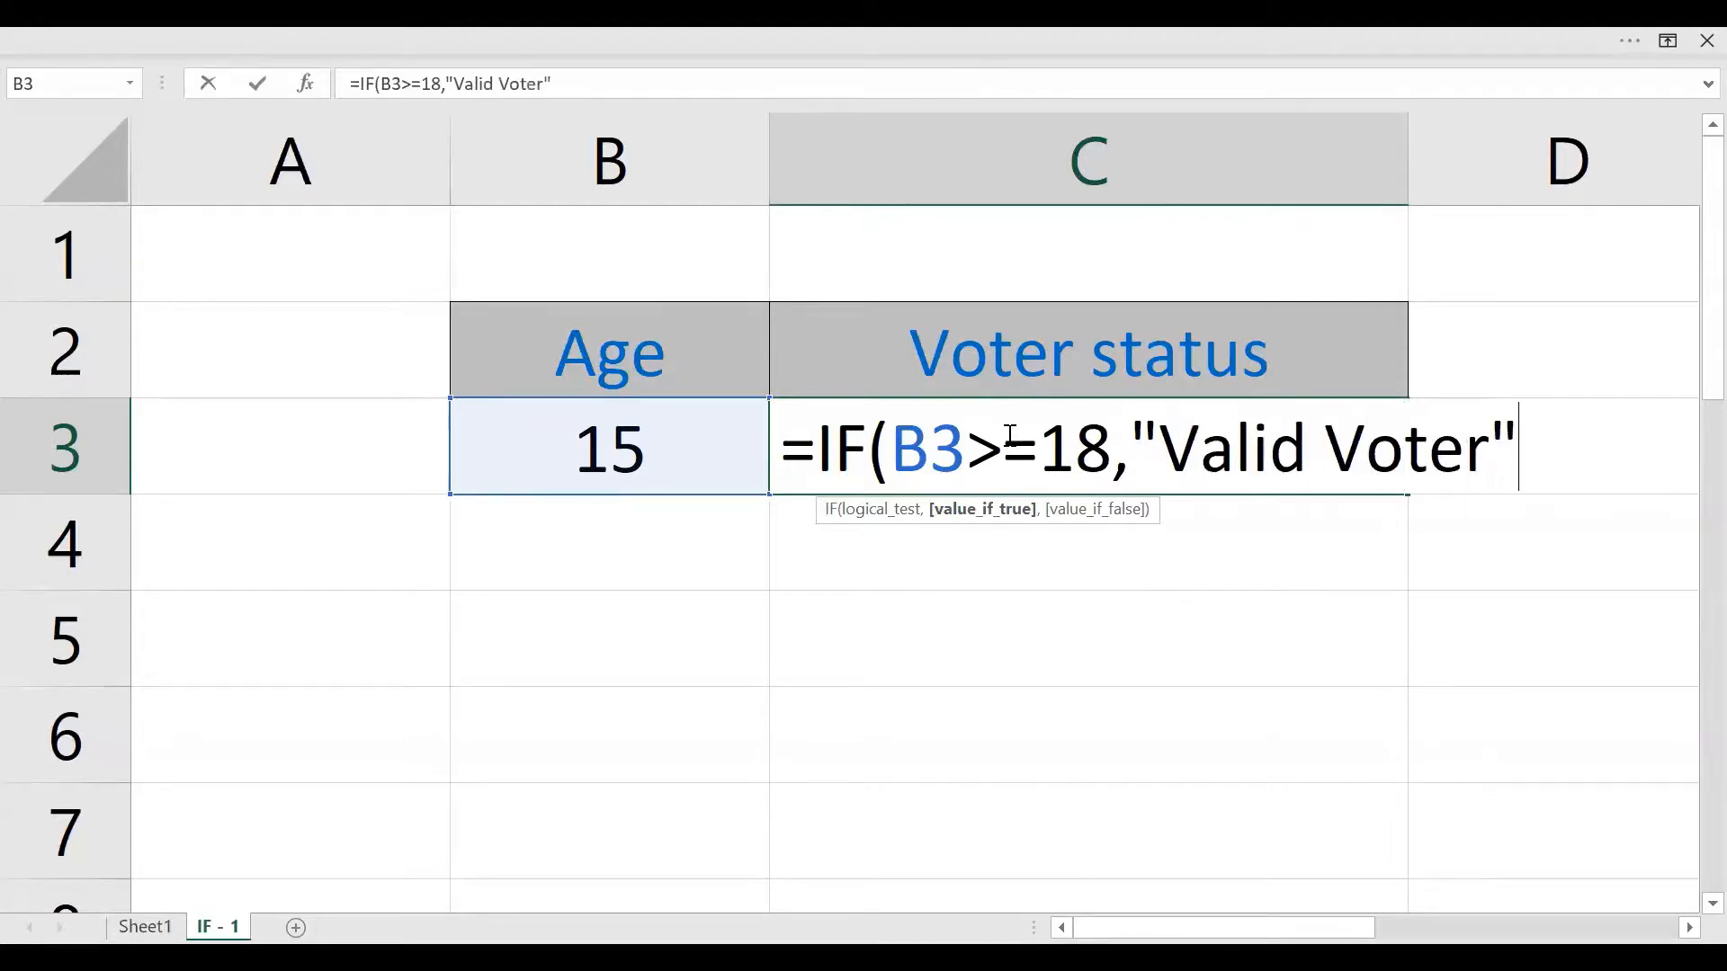
{"action": "type", "text": ","}
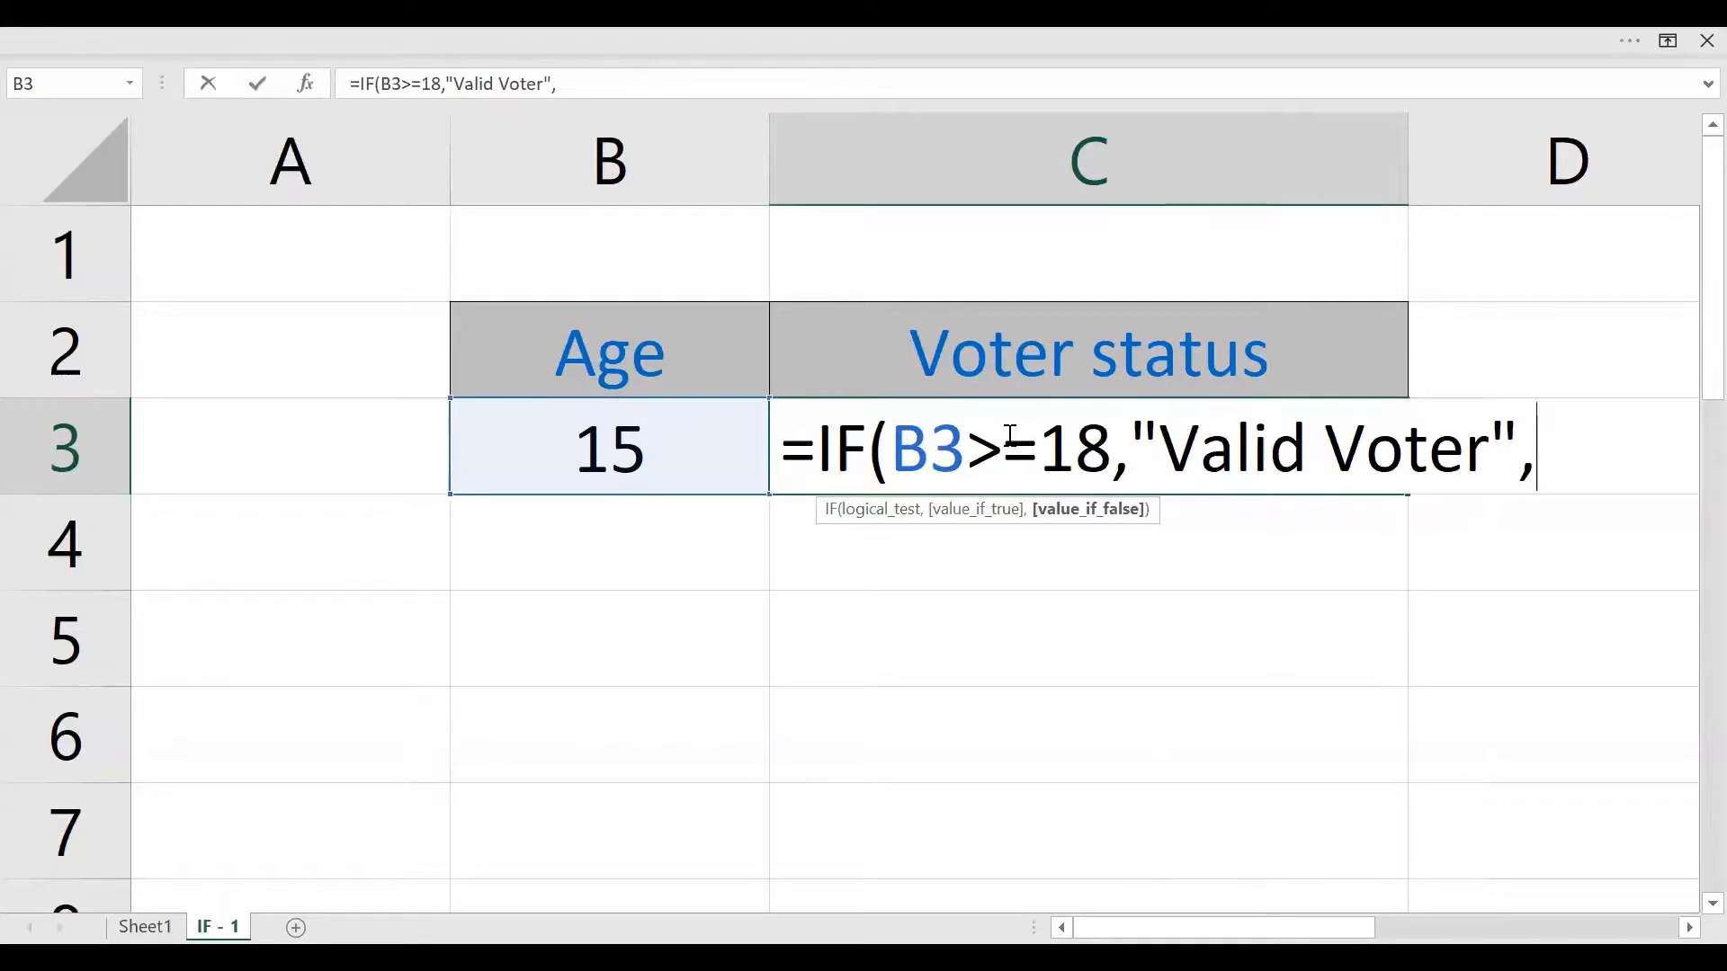
Add "Invalid Voter" as the value-if-false argument and complete the IF formula in C3
{"action": "type", "text": "\""}
{"action": "type", "text": "In"}
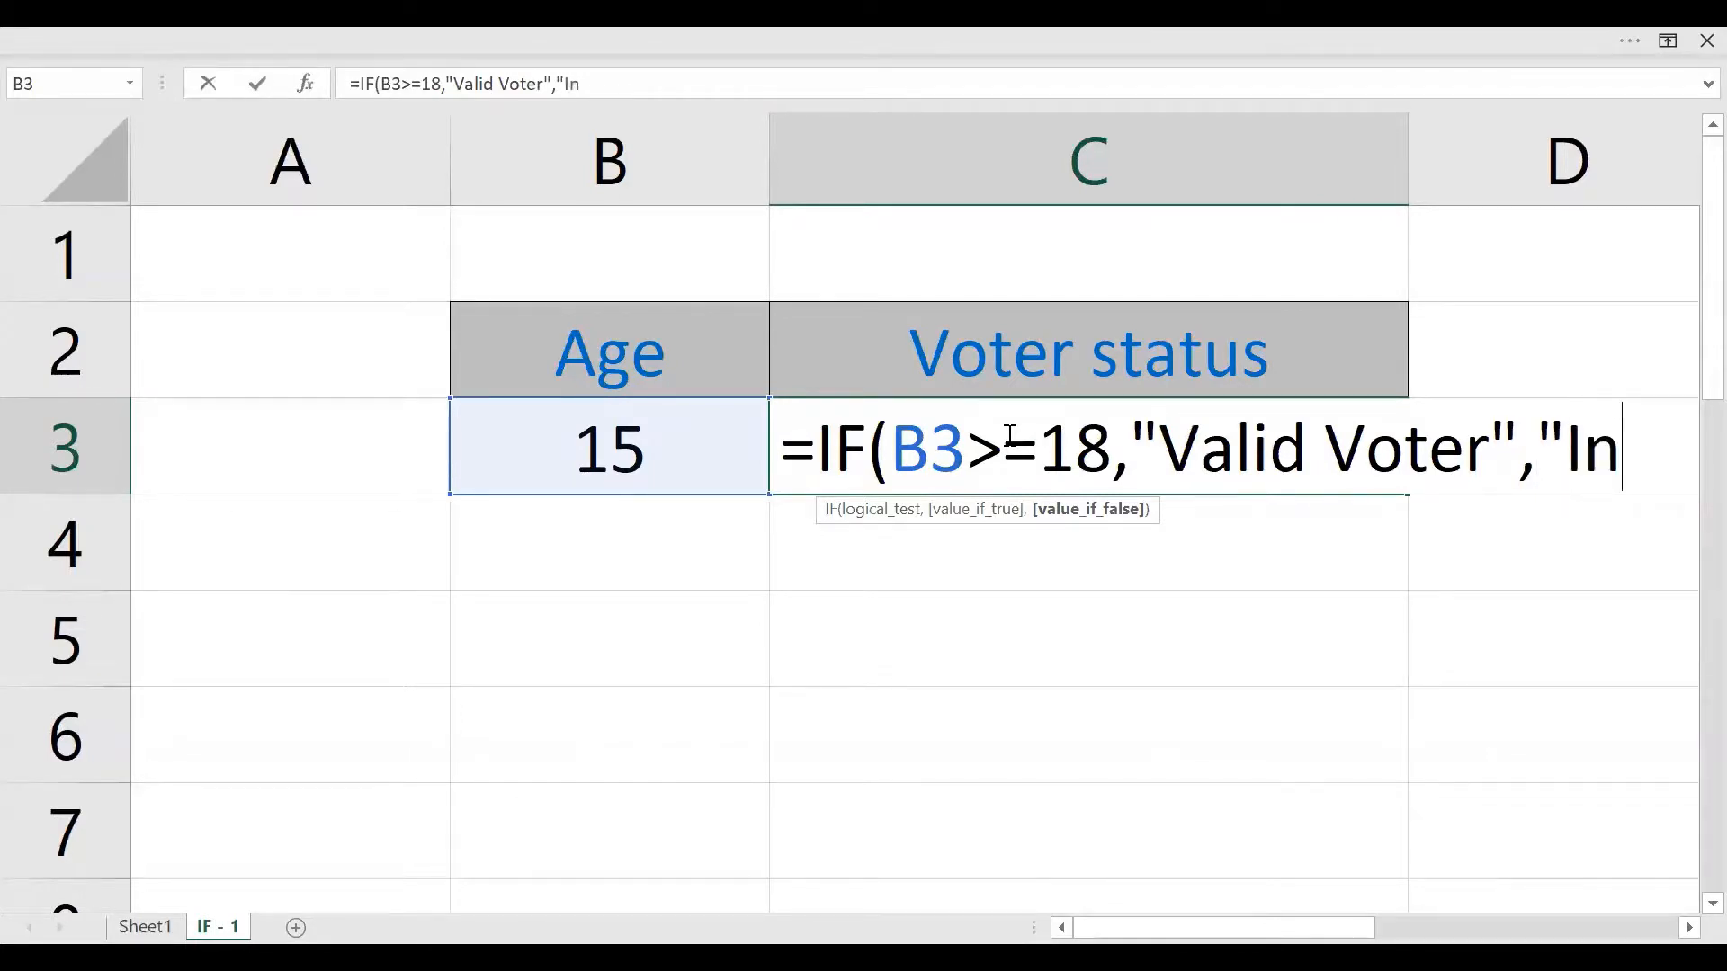
{"action": "type", "text": "valid "}
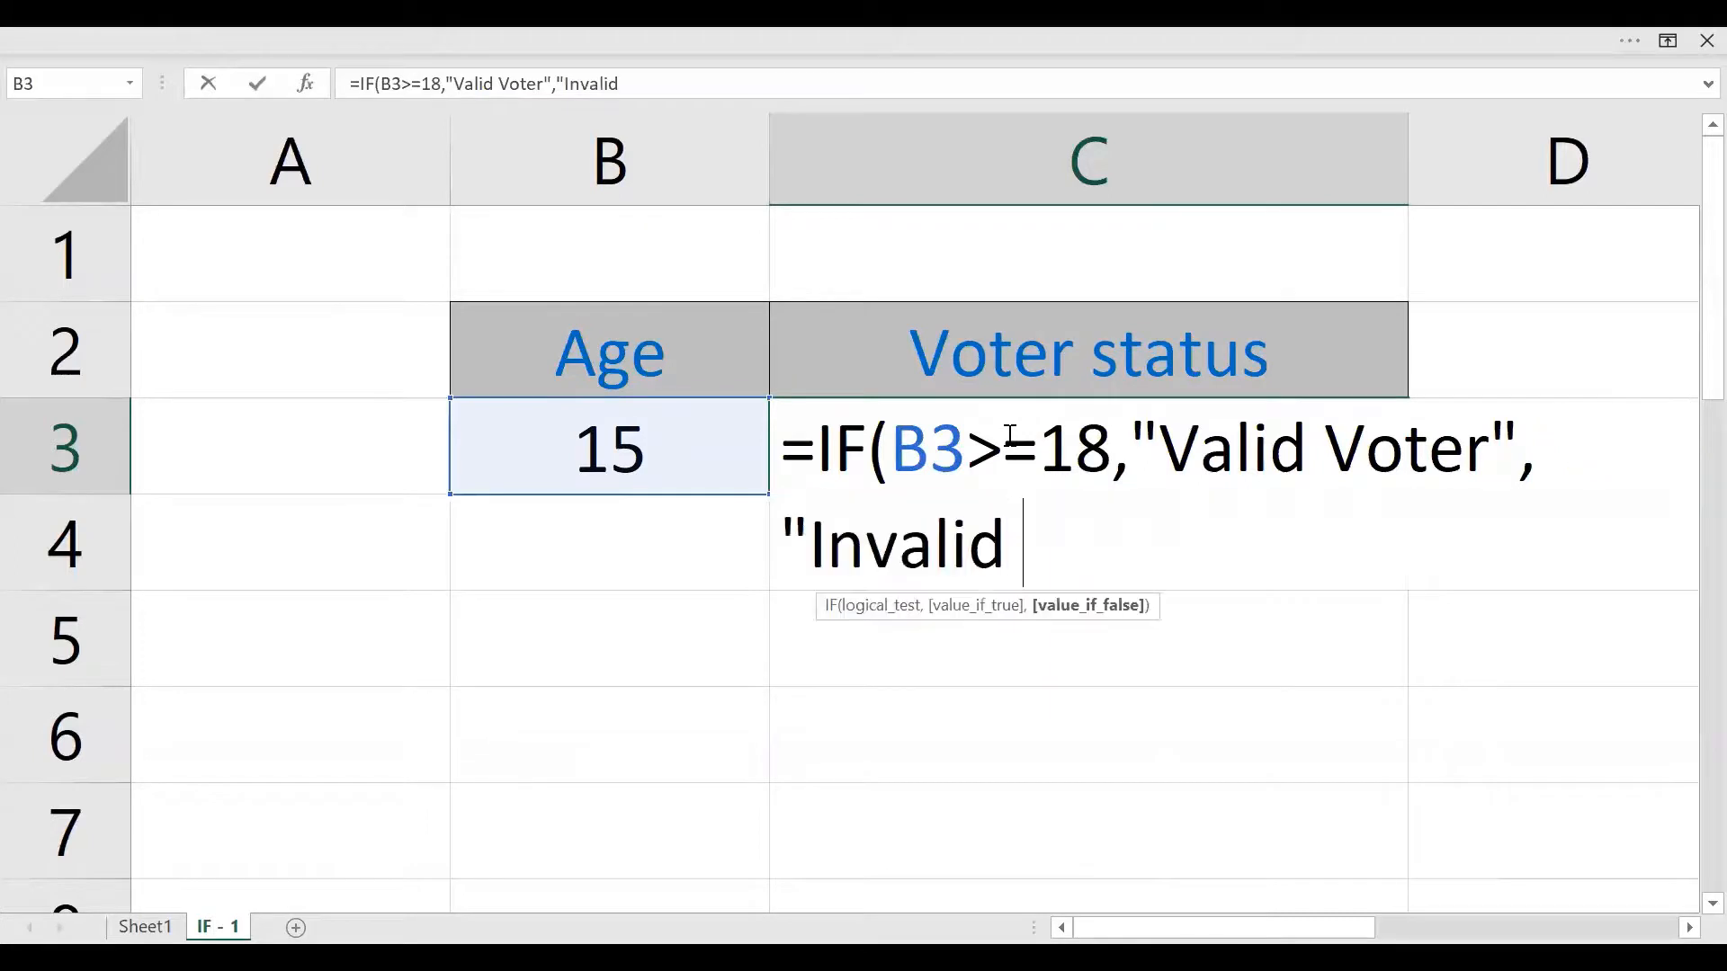
{"action": "type", "text": "Voter\""}
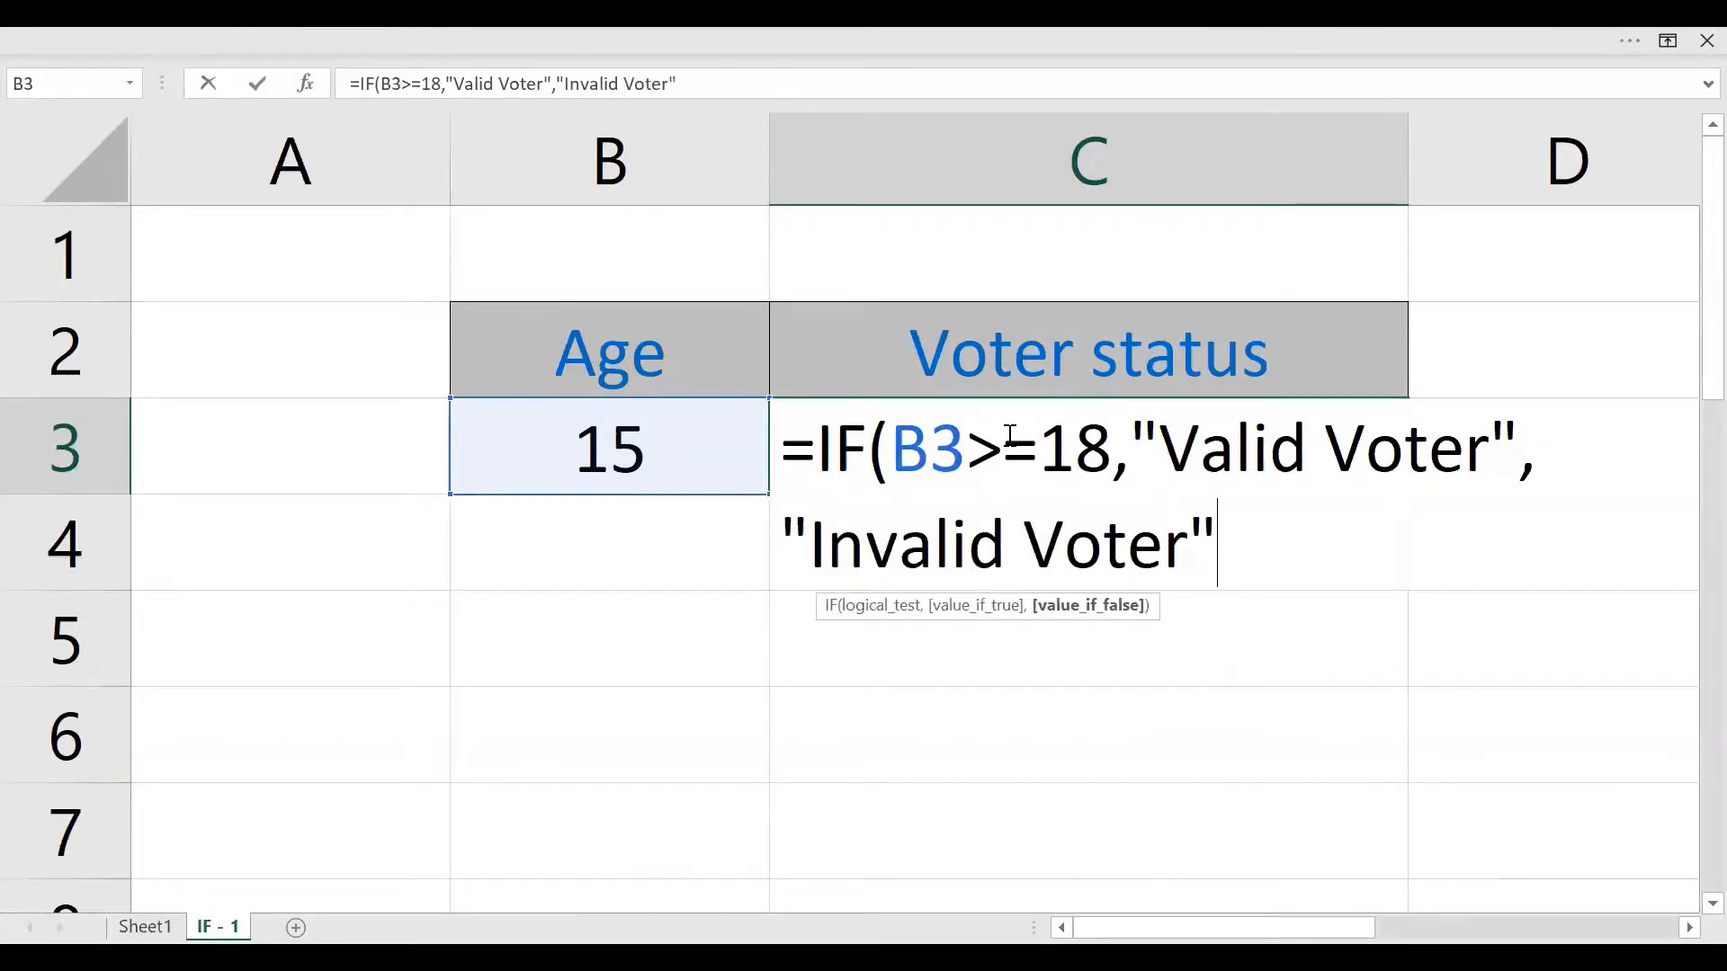
{"action": "type", "text": ")"}
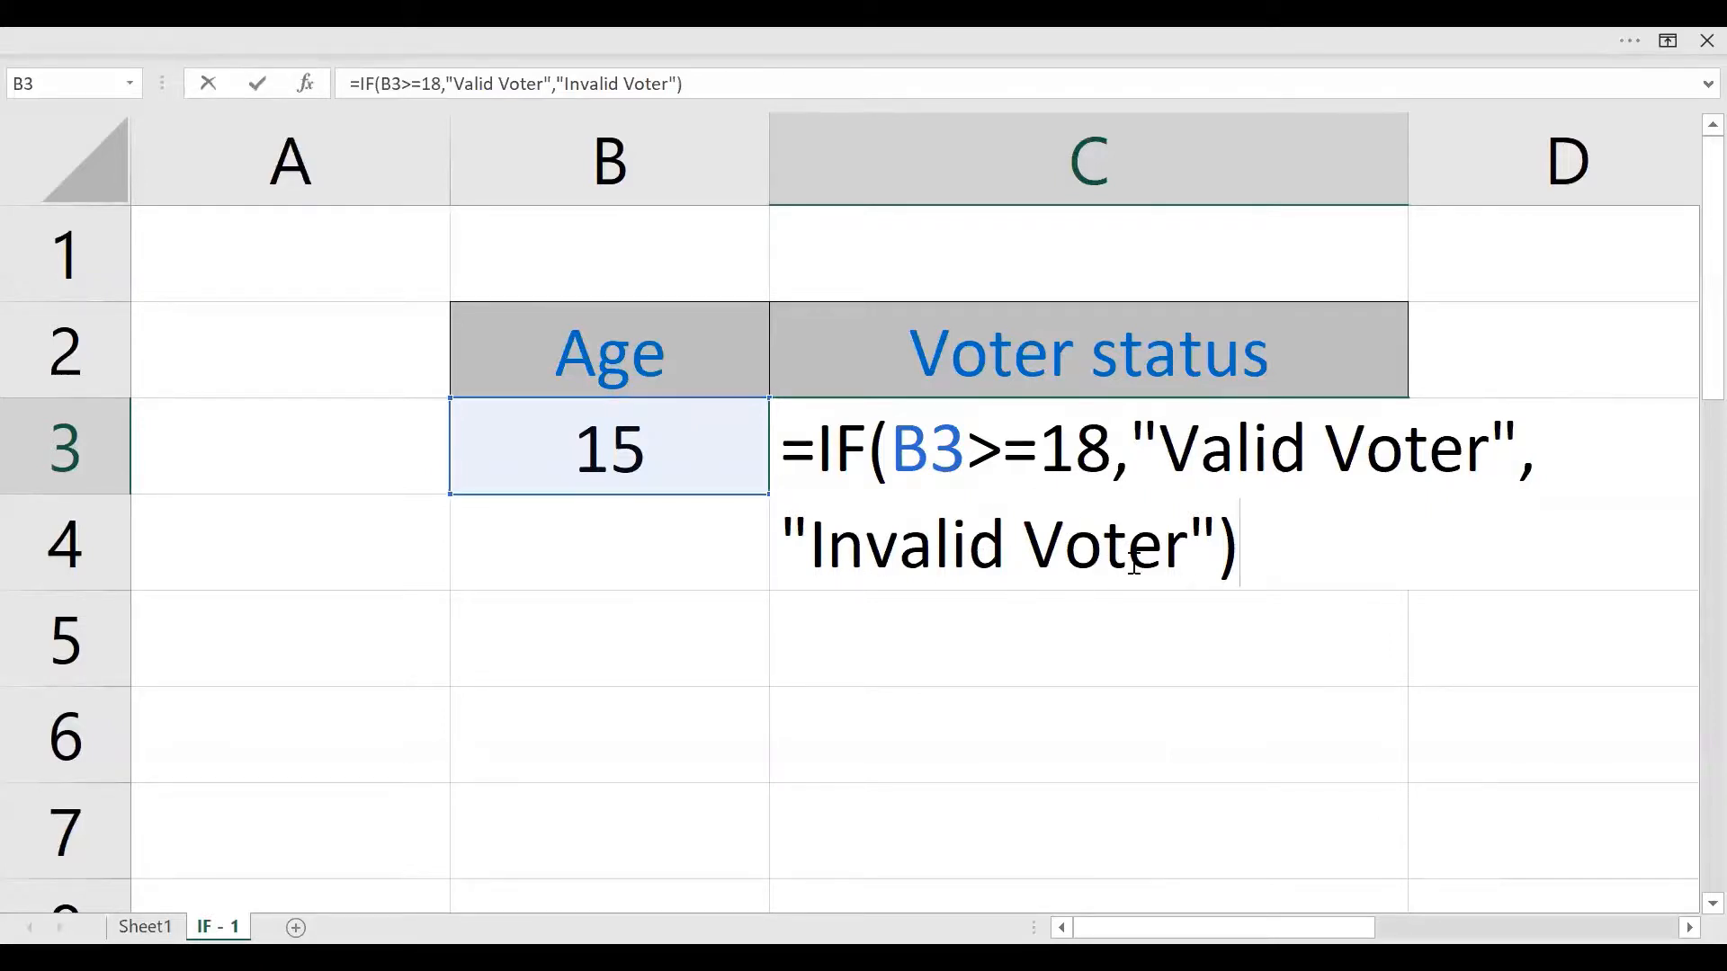
{"action": "key", "text": "Return"}
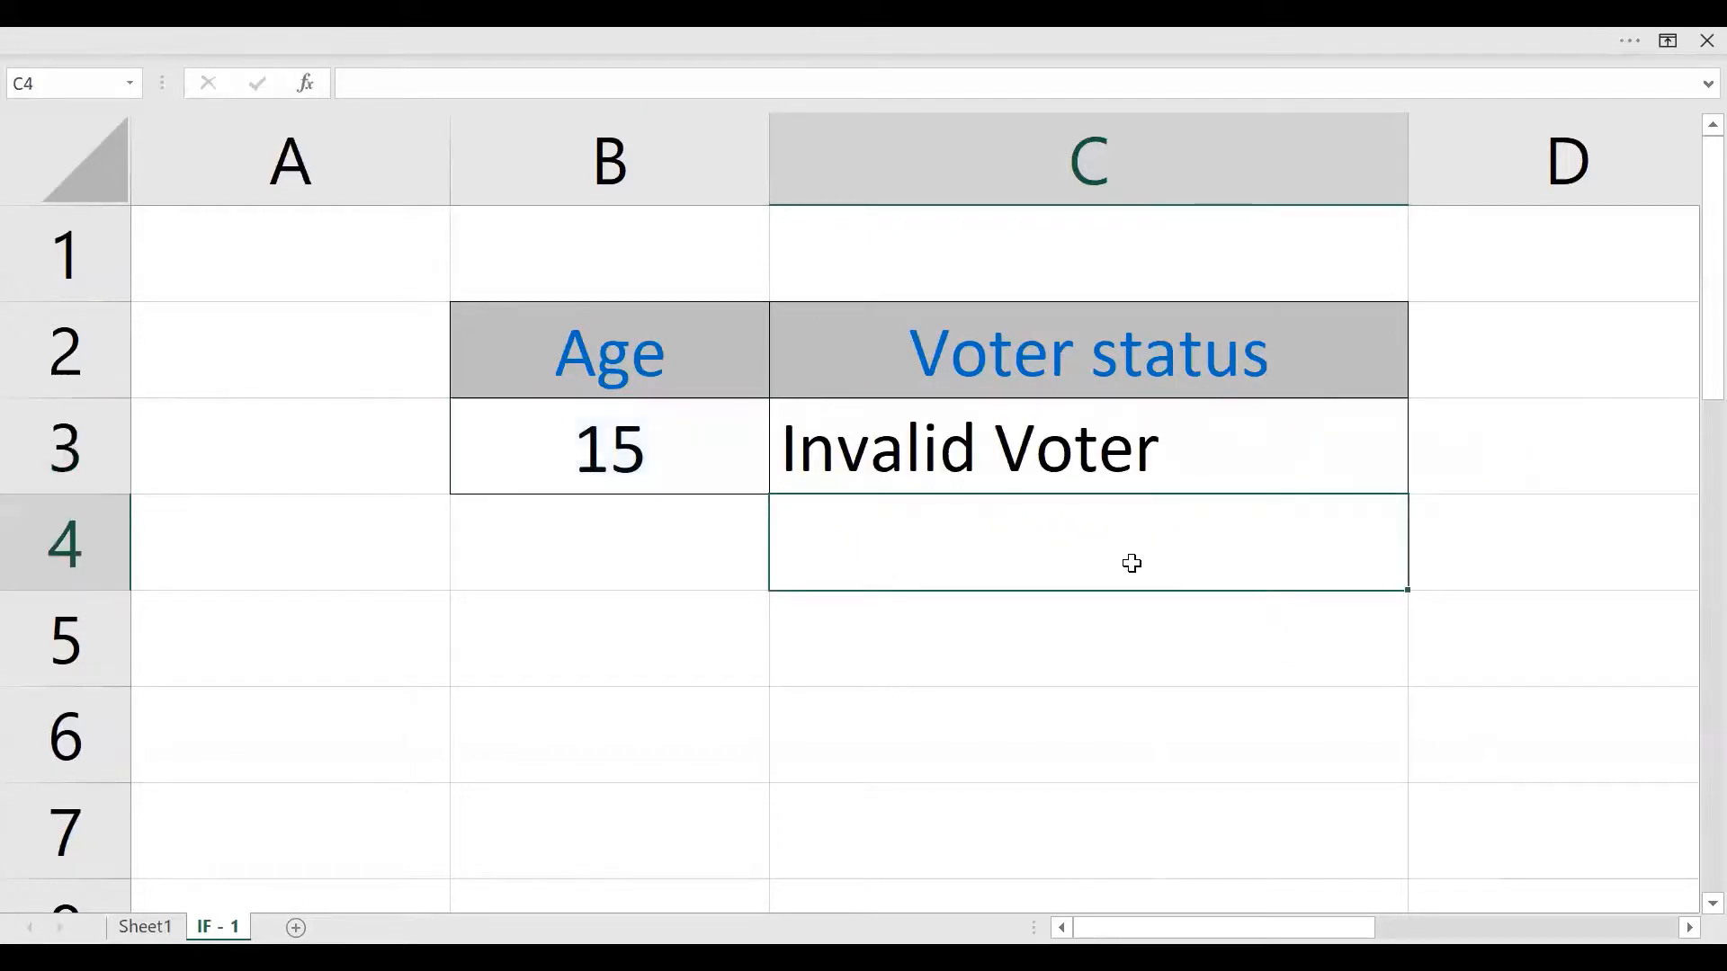
Center the voter status result in C3 both horizontally and vertically
{"action": "left_click", "coordinate": [1165, 457]}
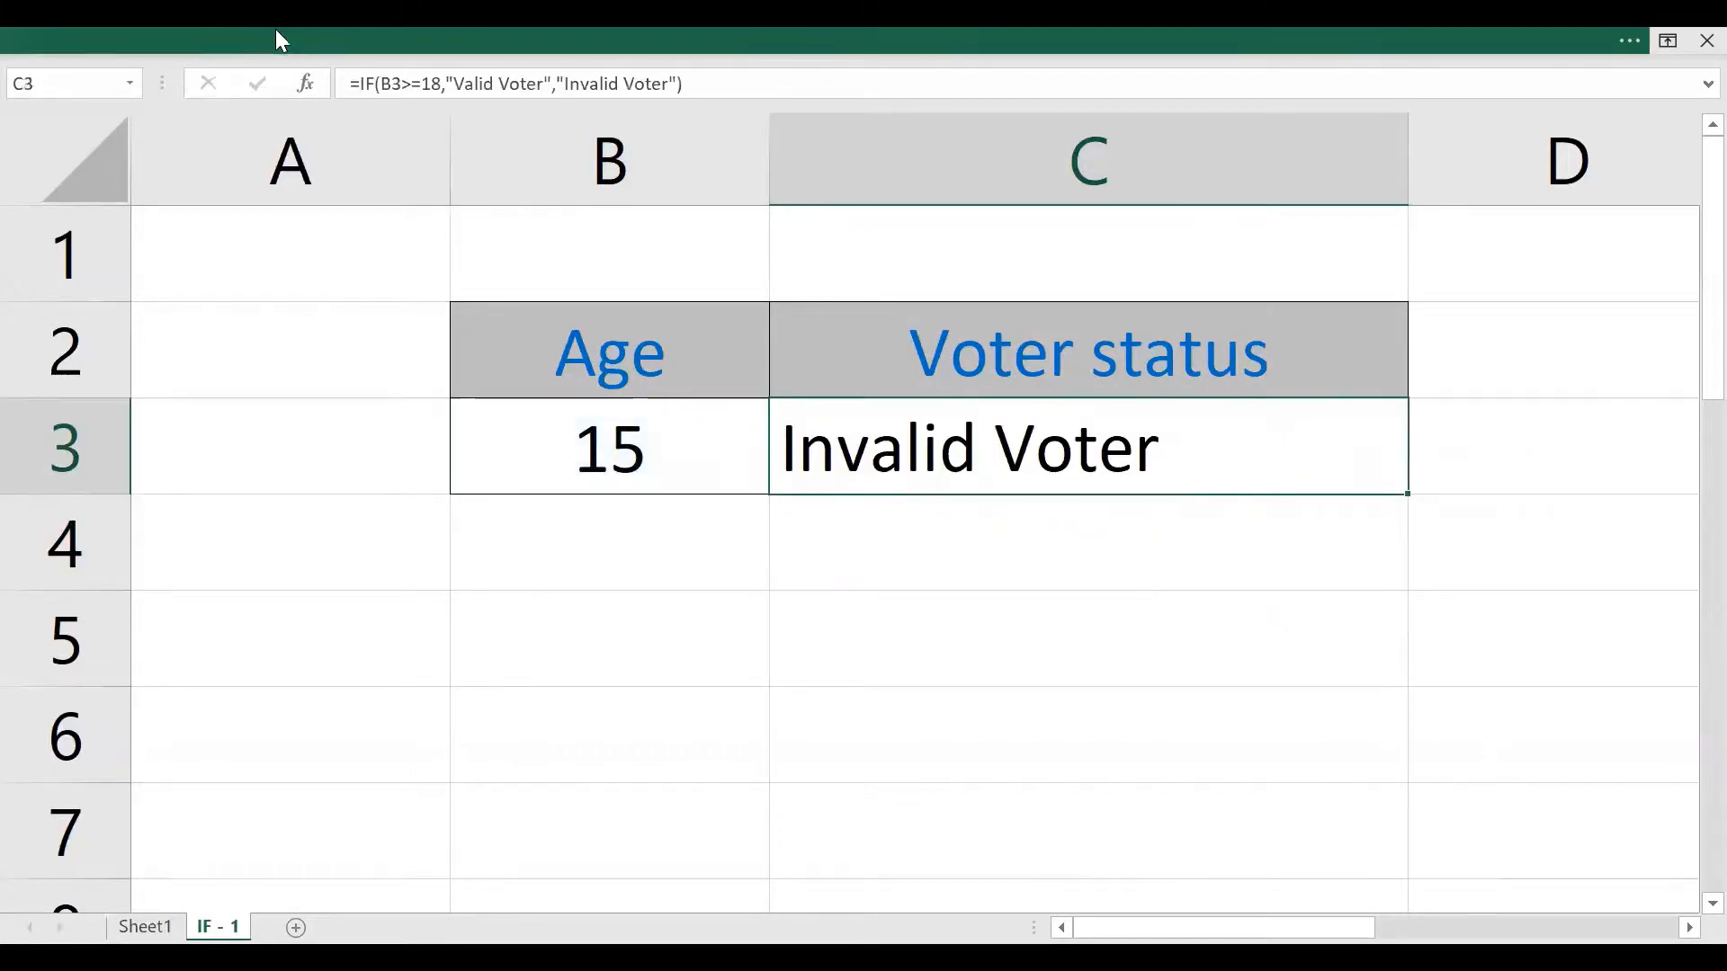
{"action": "left_click", "coordinate": [292, 38]}
{"action": "left_click", "coordinate": [483, 194]}
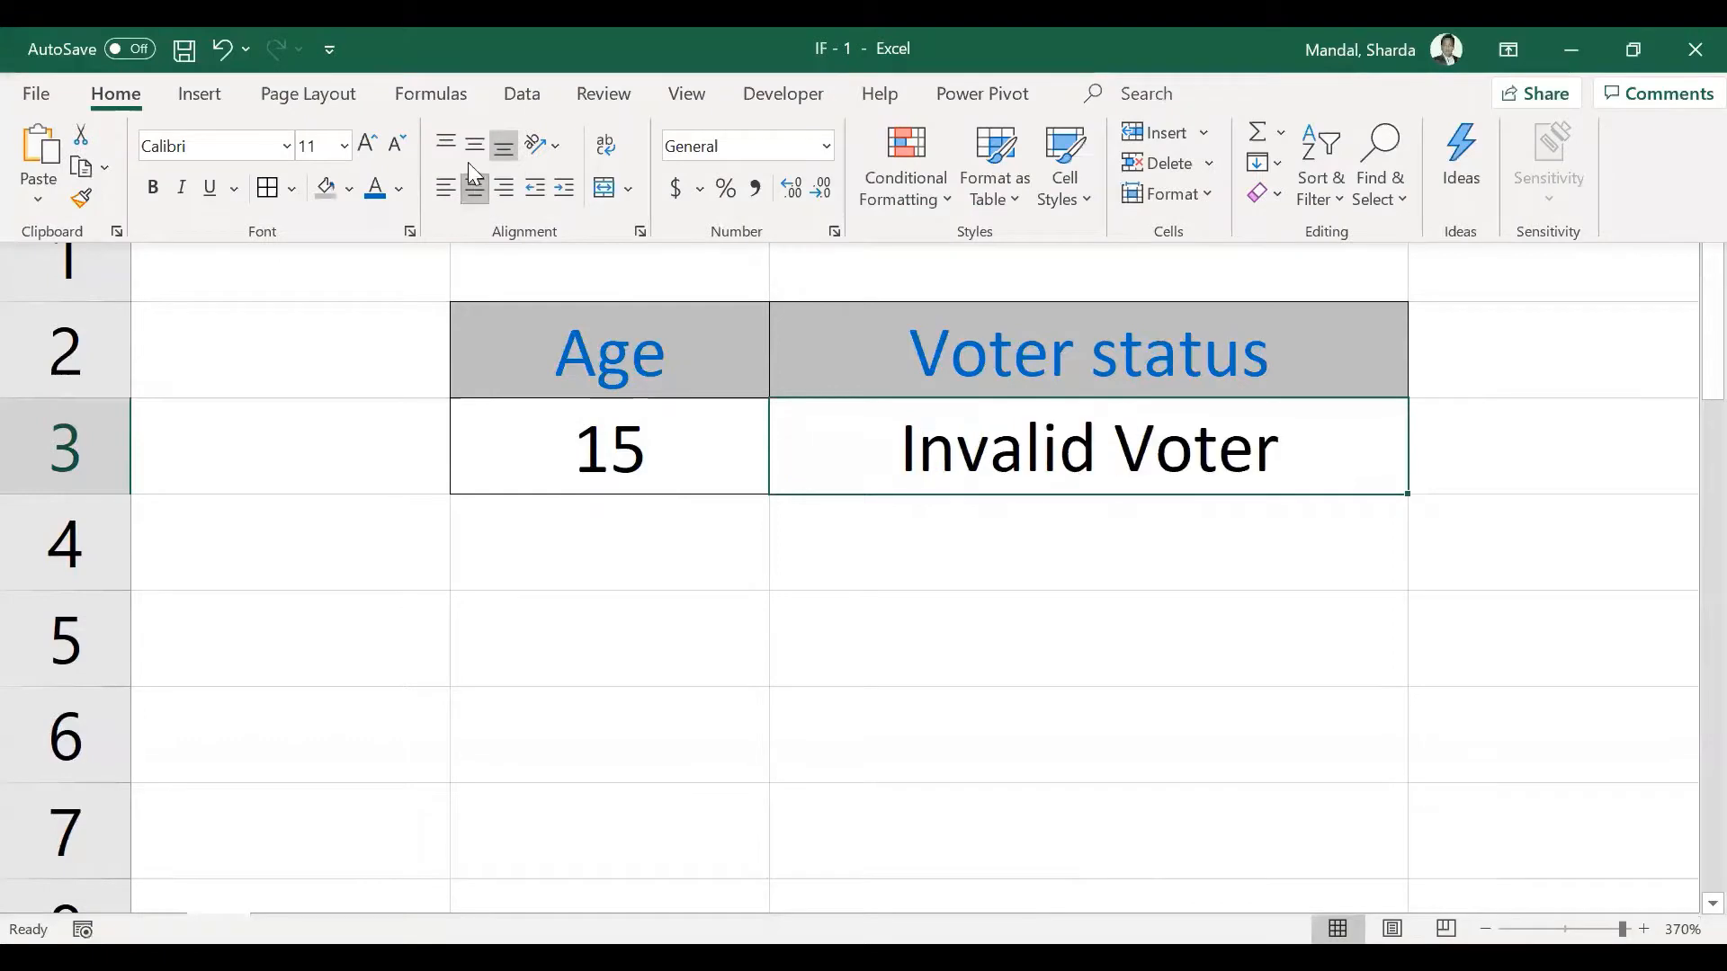
{"action": "left_click", "coordinate": [471, 140]}
Display the text of C3's formula in cell C5 with =FORMULATEXT(C3)
{"action": "left_click", "coordinate": [556, 447]}
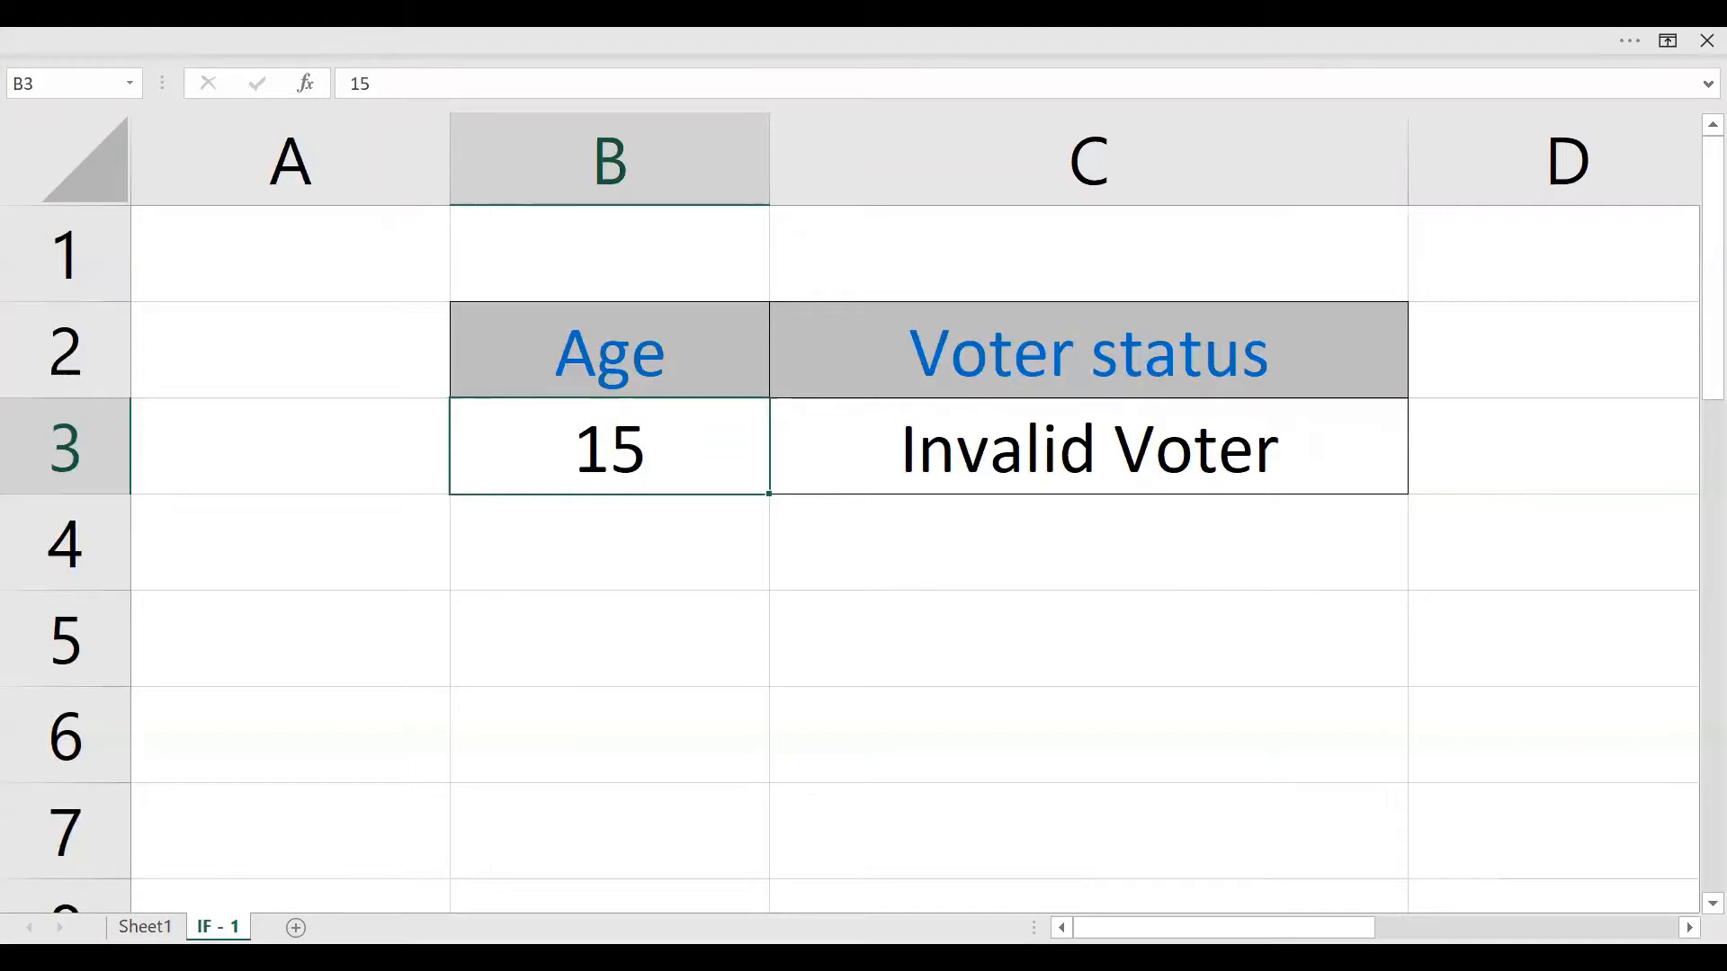
{"action": "key", "text": "Right"}
{"action": "key", "text": "Right"}
{"action": "key", "text": "Left"}
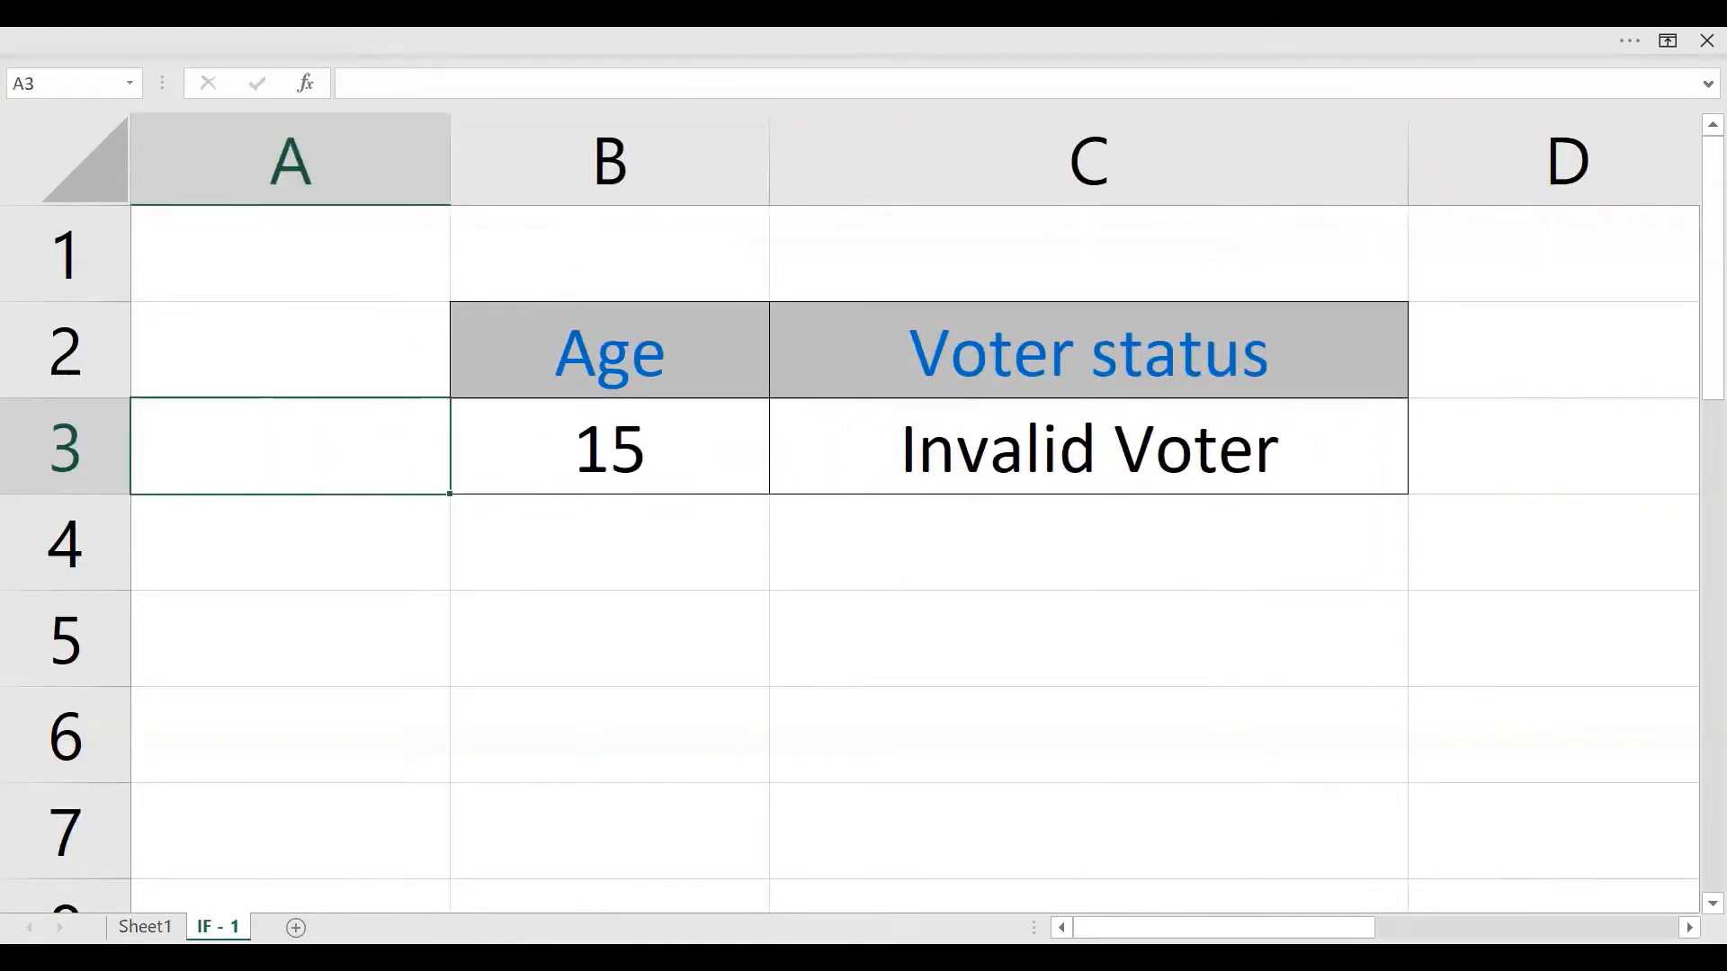
{"action": "key", "text": "Right"}
{"action": "key", "text": "Right"}
{"action": "key", "text": "Down"}
{"action": "key", "text": "Down"}
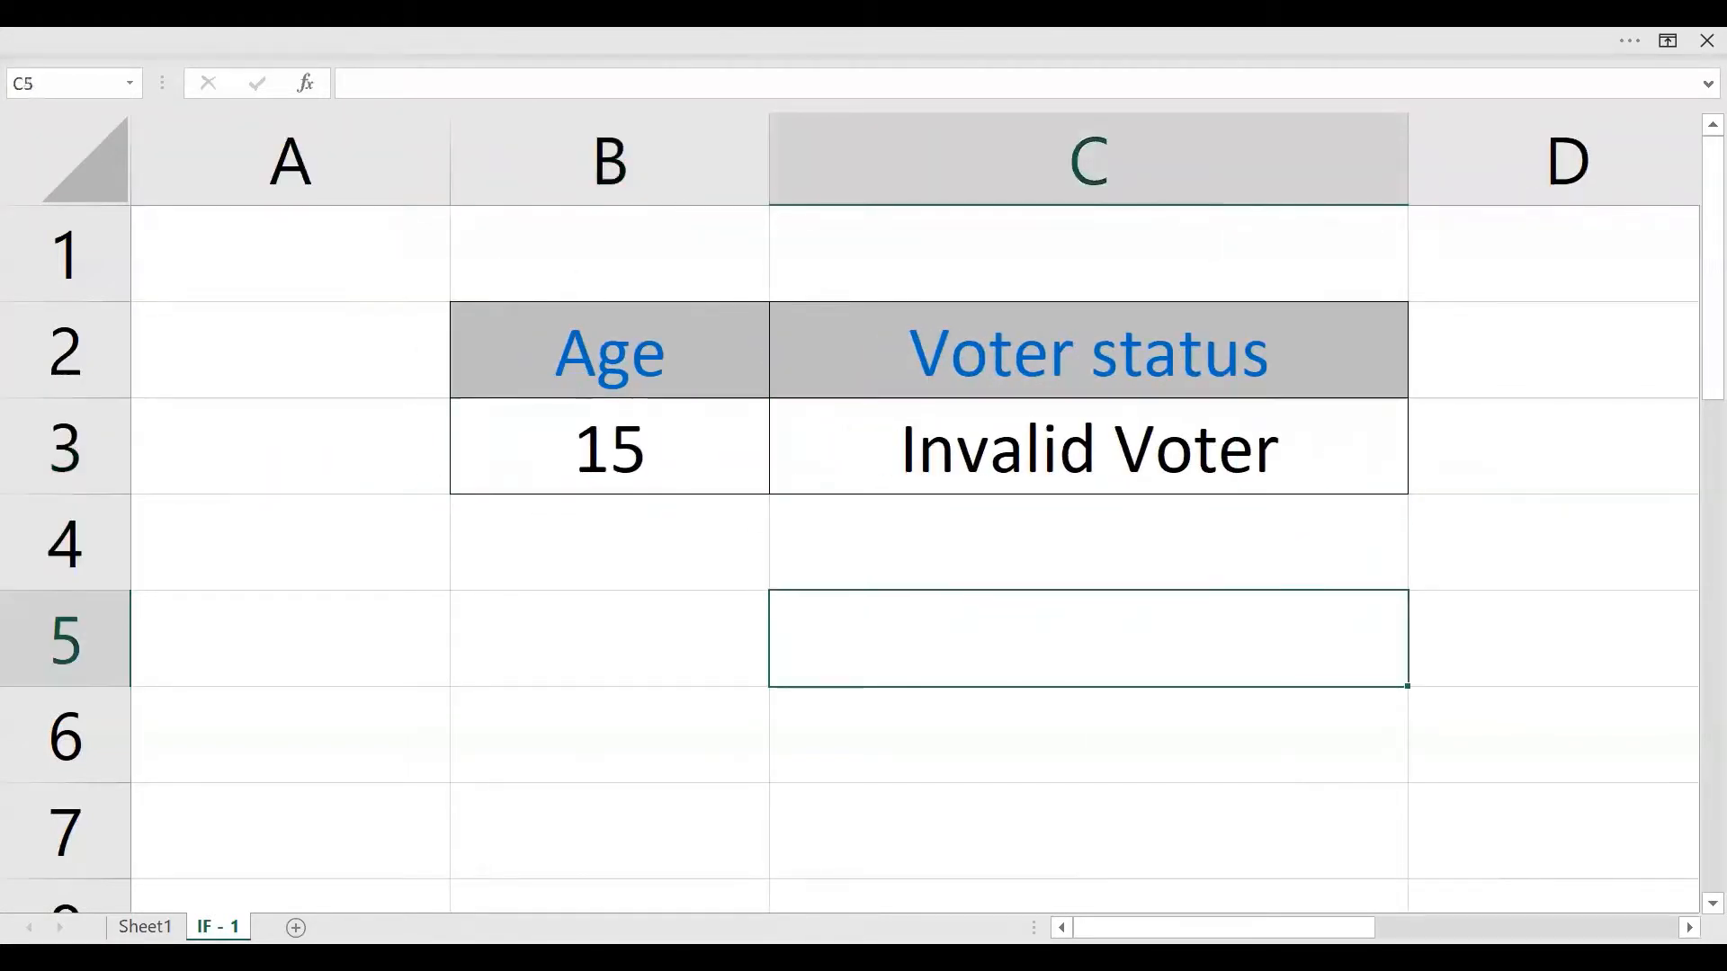
{"action": "type", "text": "="}
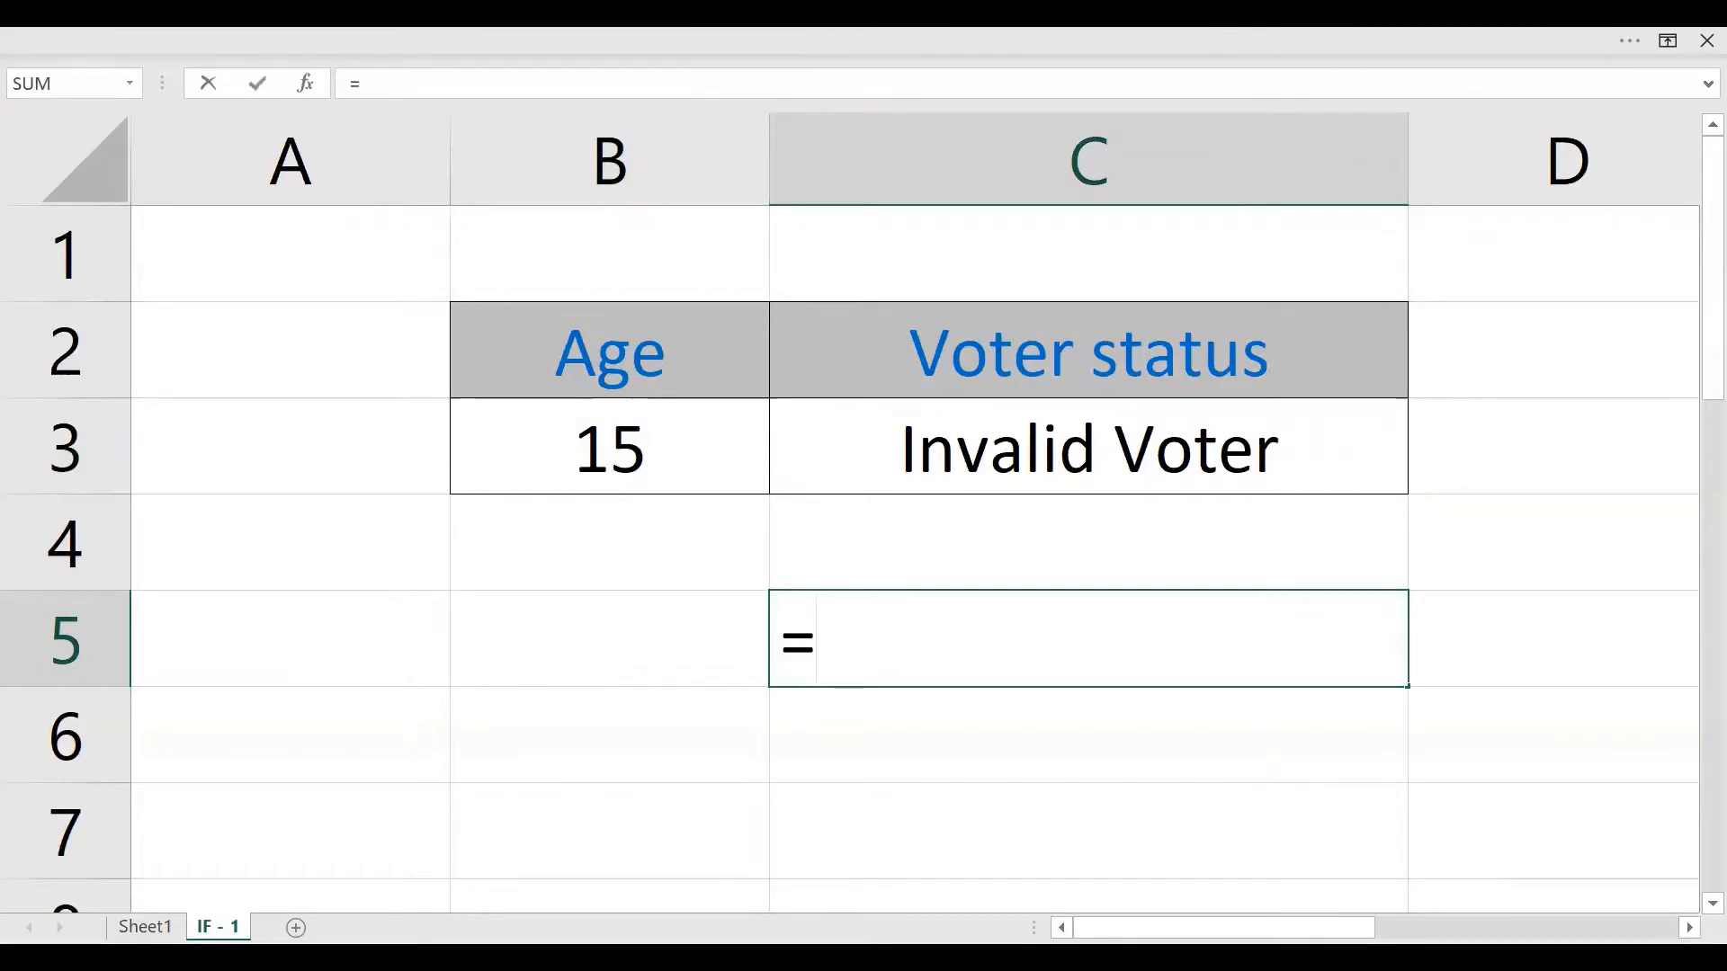
{"action": "type", "text": "FORMULATEXT("}
{"action": "key", "text": "Up"}
{"action": "key", "text": "Up"}
{"action": "type", "text": ")"}
{"action": "key", "text": "Return"}
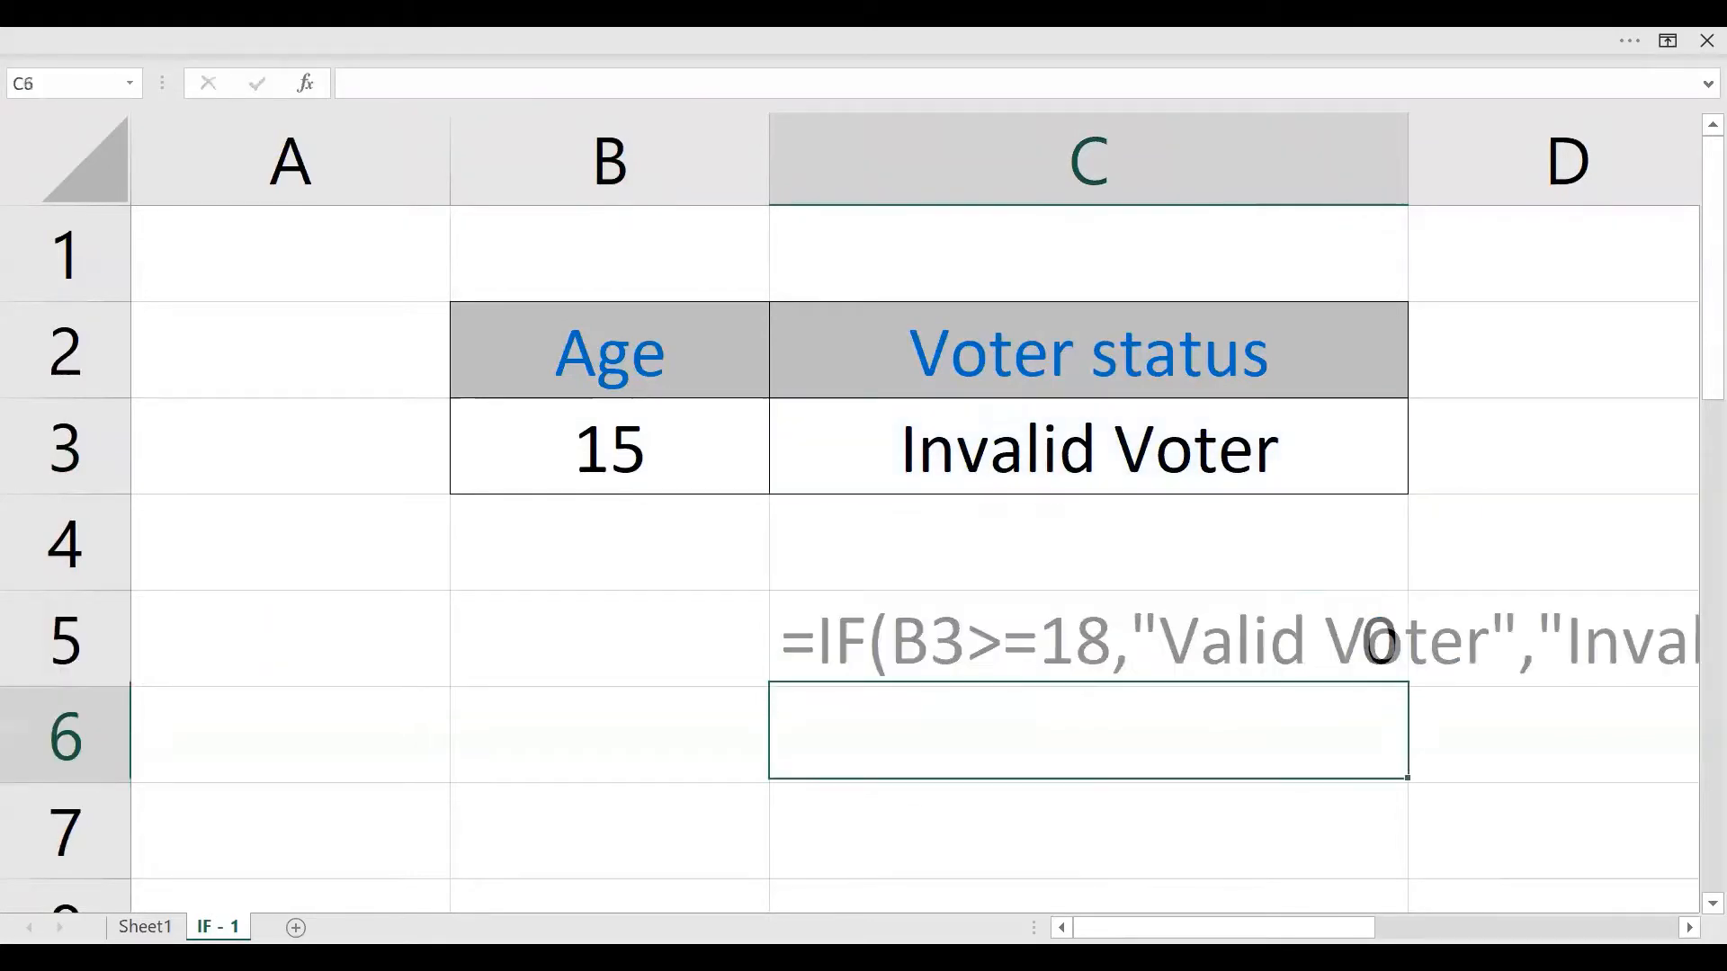
{"action": "key", "text": "Up"}
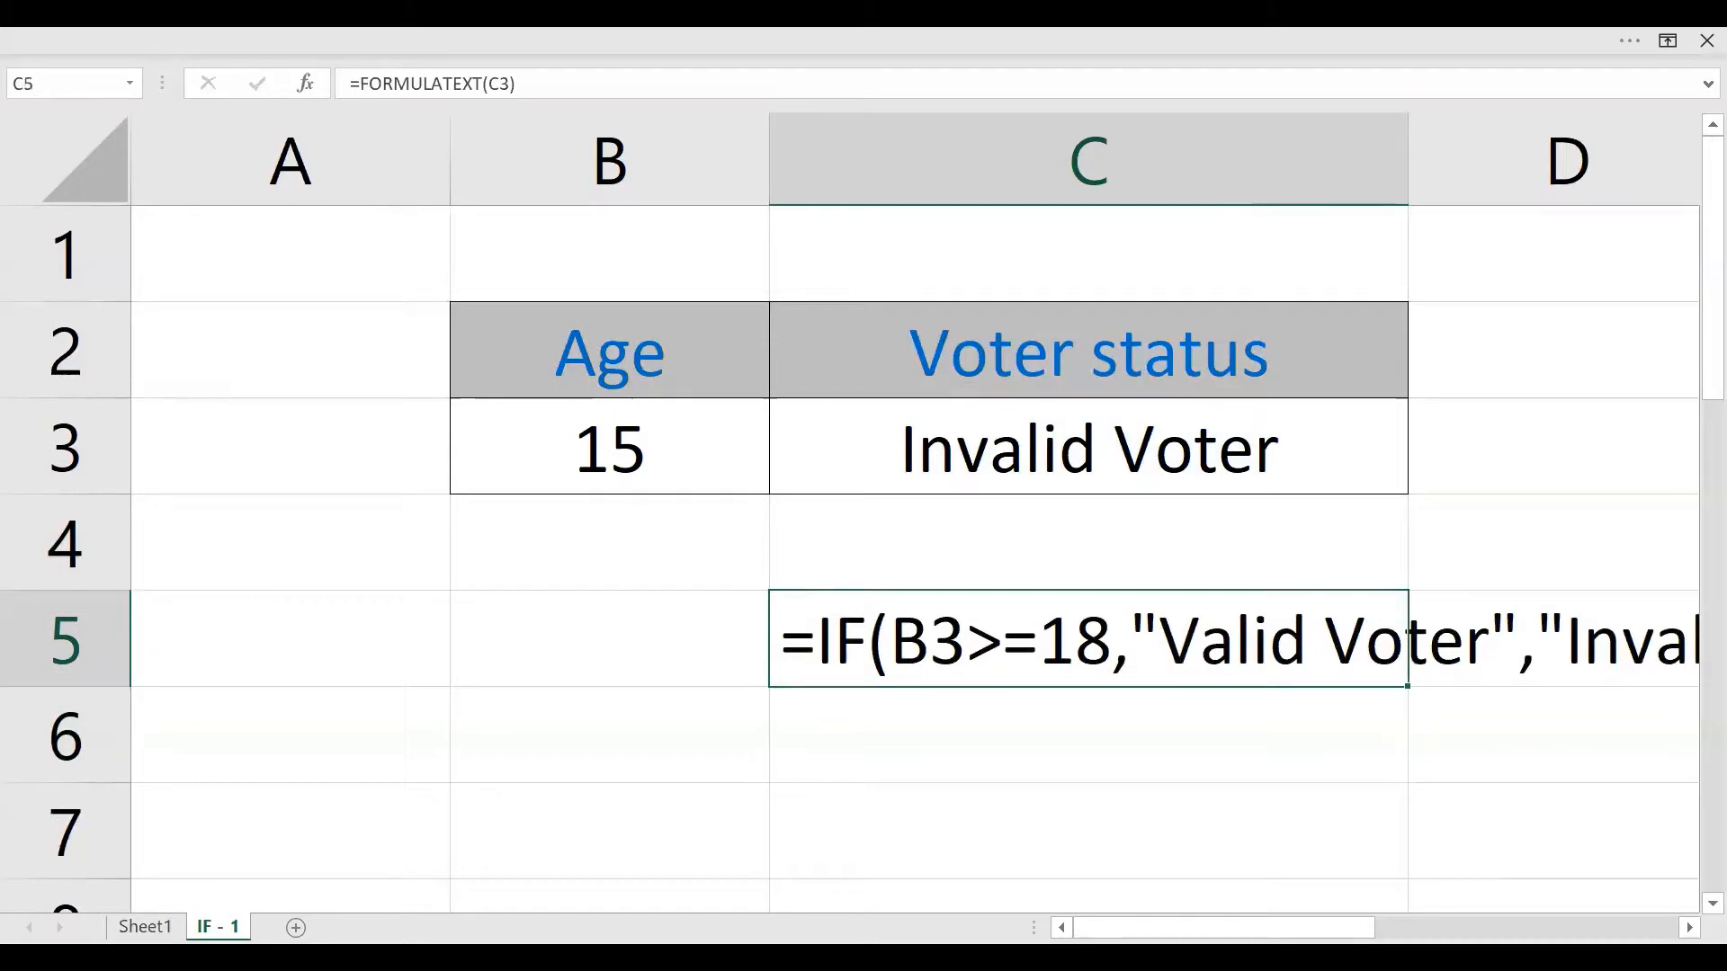
{"action": "scroll", "coordinate": [864, 540], "scroll_direction": "right", "scroll_amount": 2}
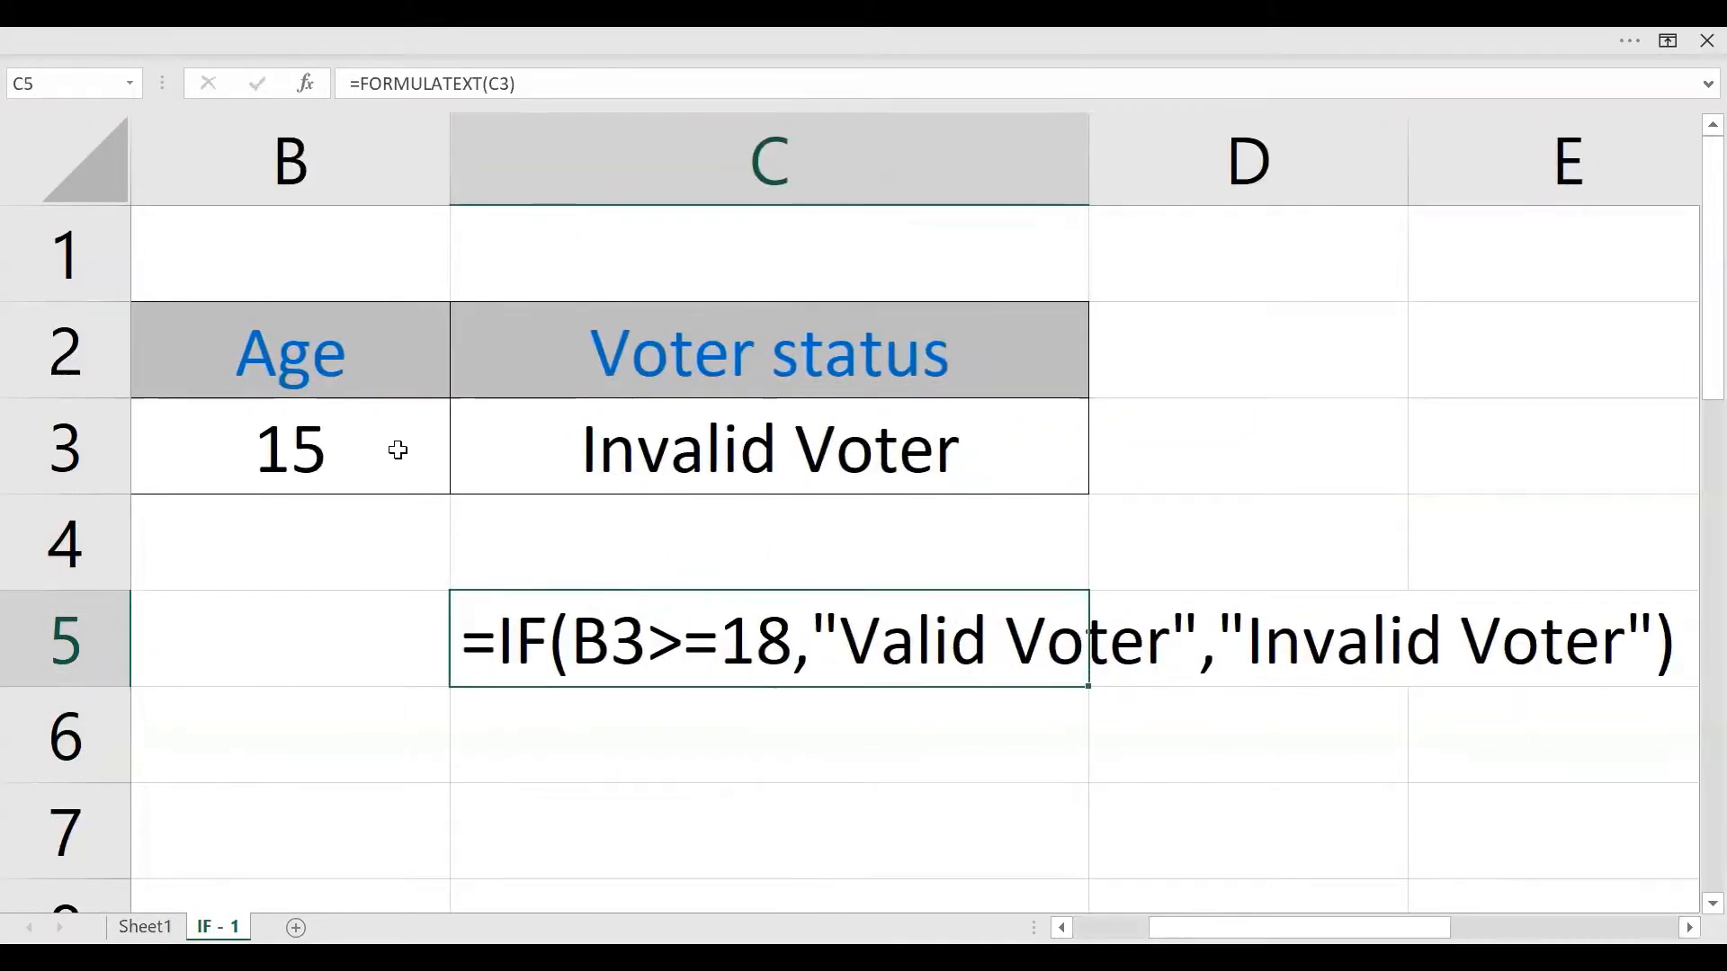
Test the voter status formula by setting the age in B3 to 30 and then to 45
{"action": "left_click", "coordinate": [441, 466]}
{"action": "type", "text": "30"}
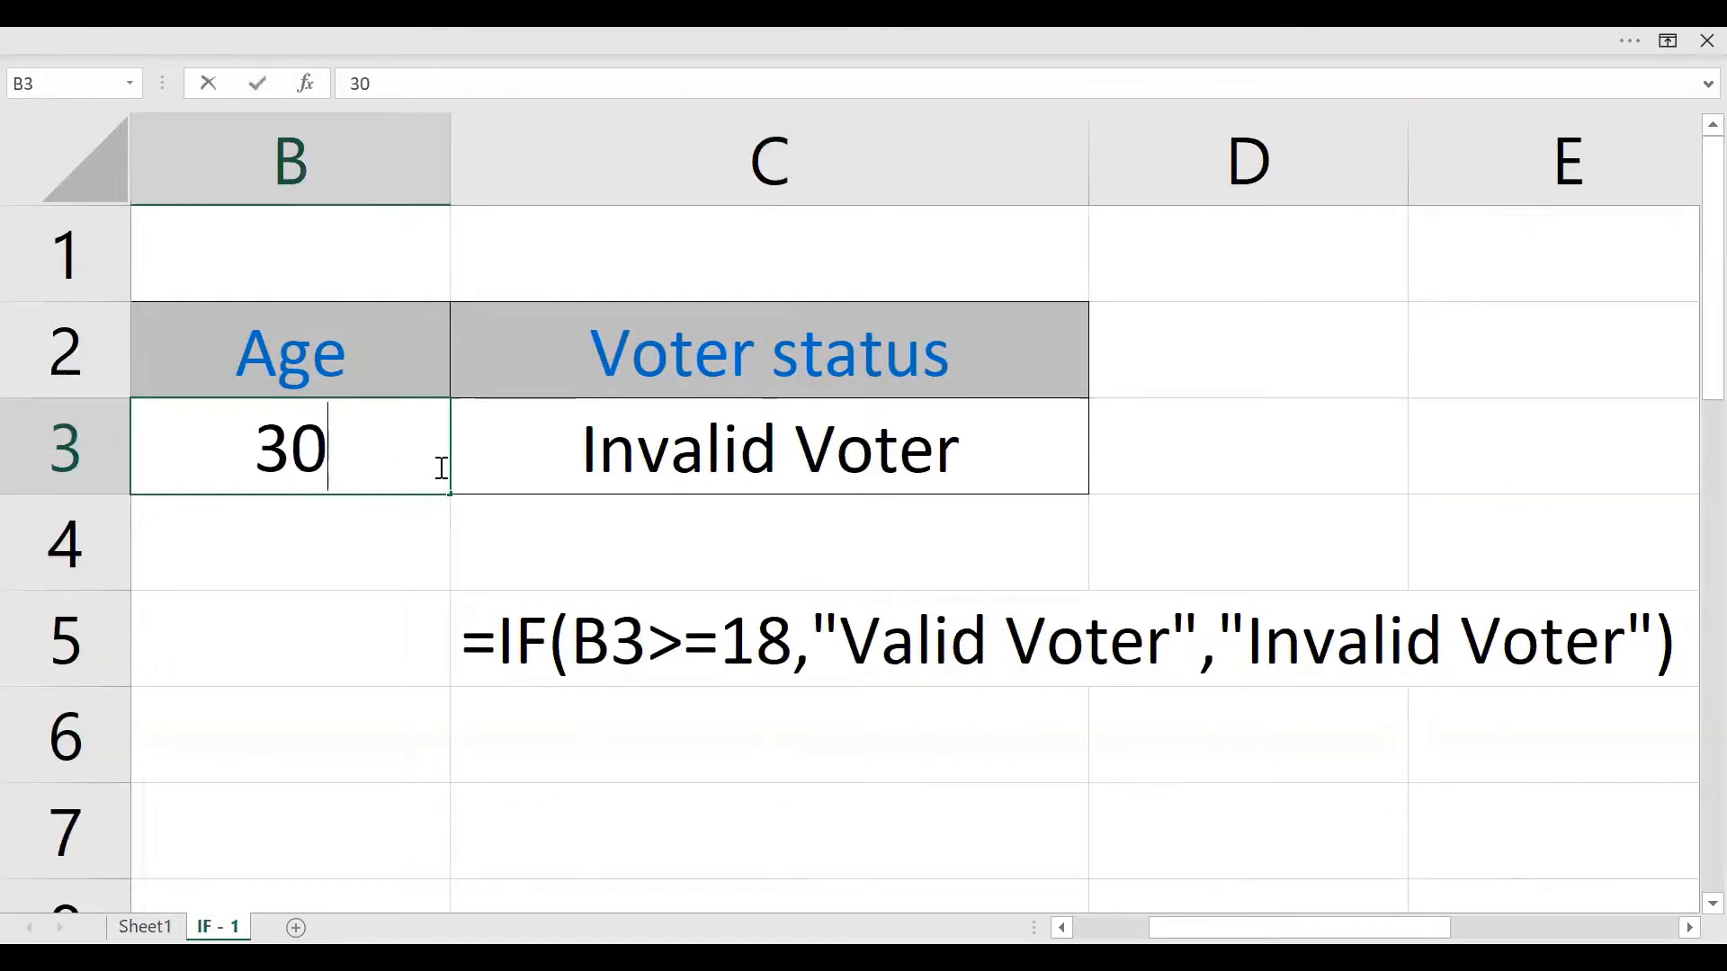
{"action": "key", "text": "Return"}
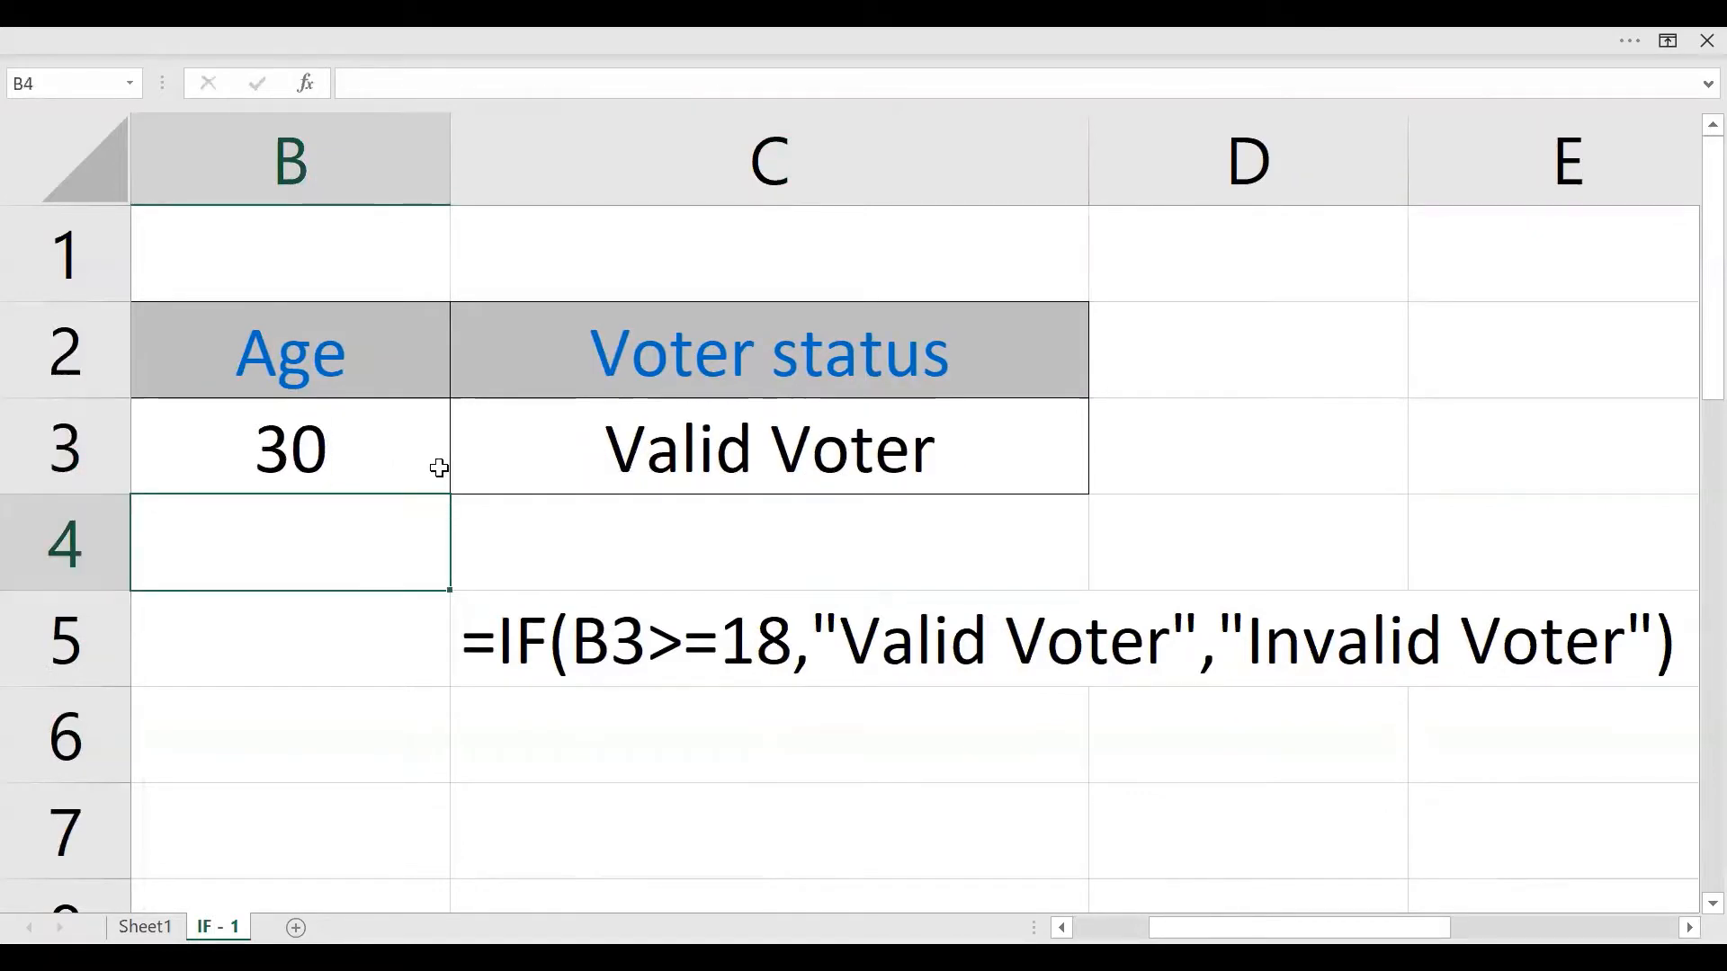
{"action": "left_click", "coordinate": [439, 467]}
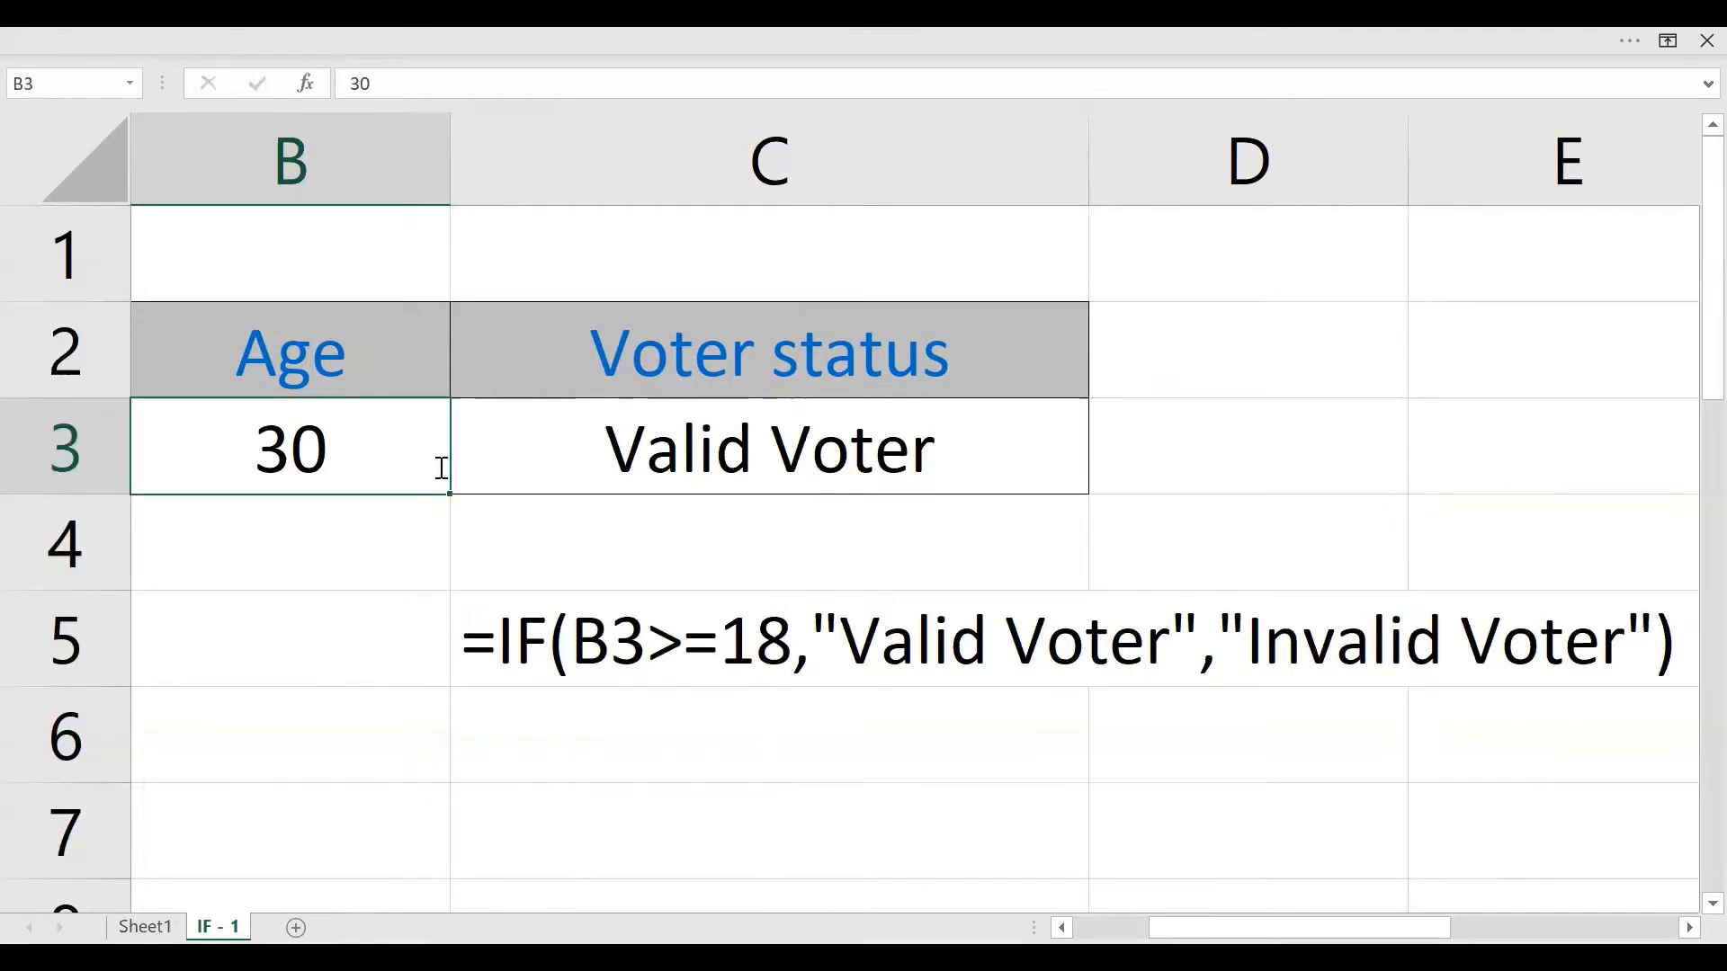
{"action": "type", "text": "45"}
{"action": "key", "text": "Return"}
Set the age in B3 to 10 and check the voter status formula in C3
{"action": "left_click", "coordinate": [439, 468]}
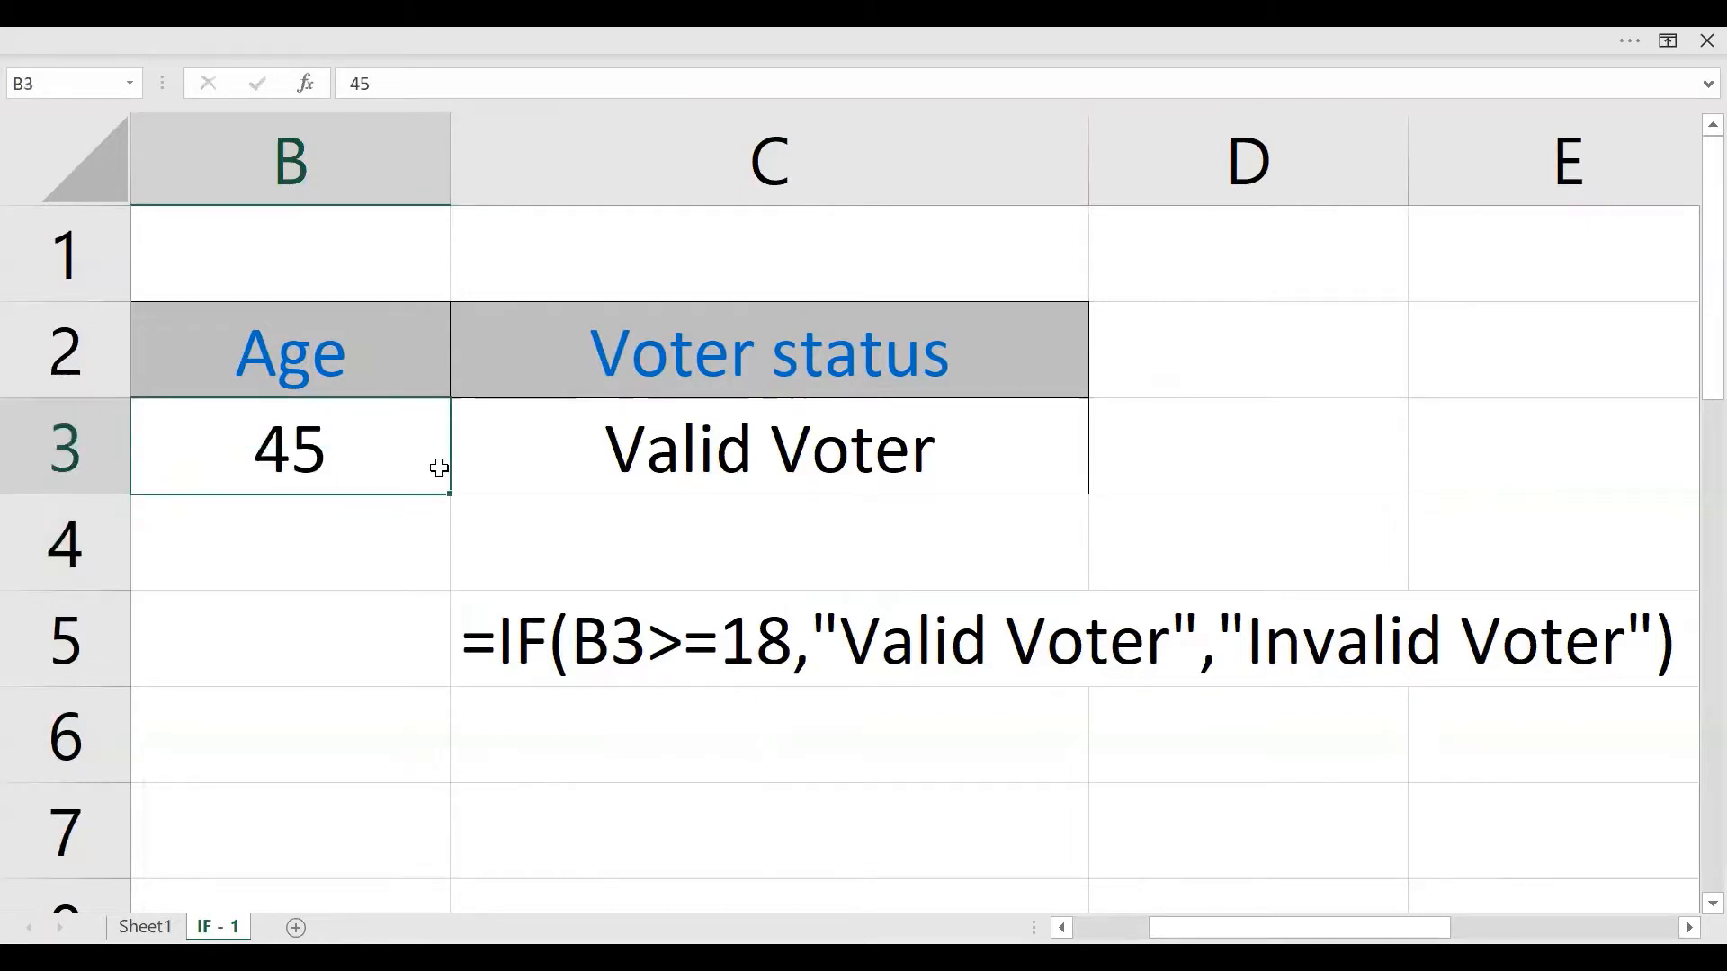
{"action": "type", "text": "10"}
{"action": "key", "text": "Return"}
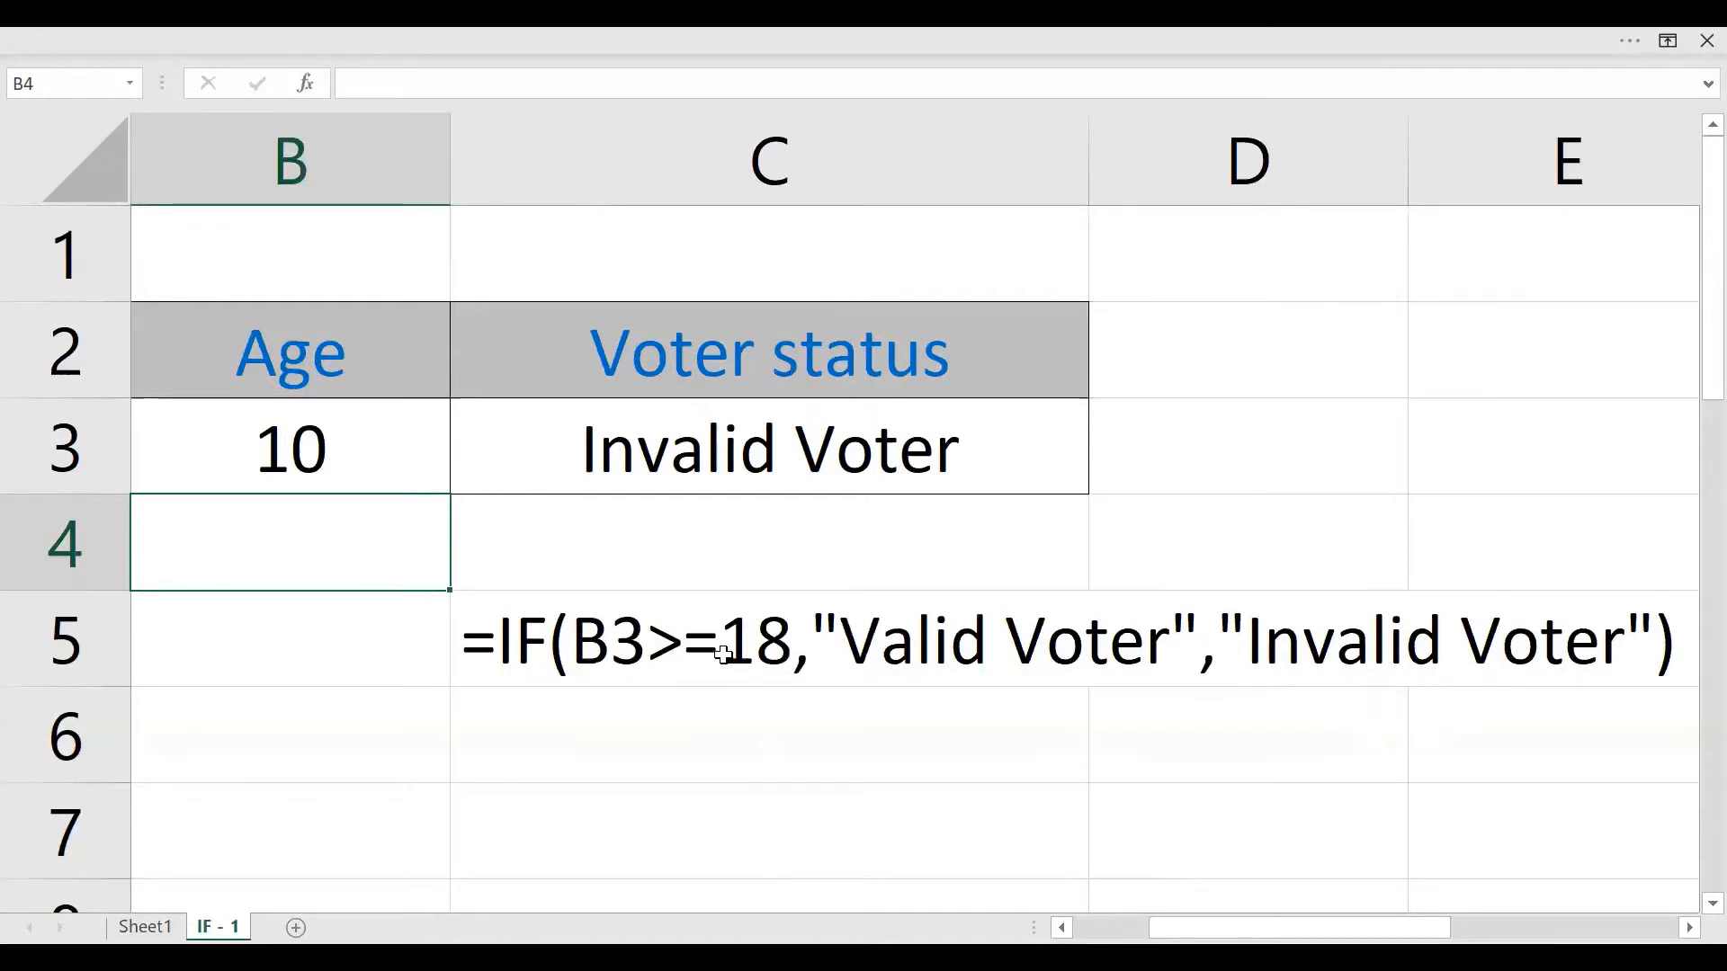
{"action": "left_click", "coordinate": [661, 447]}
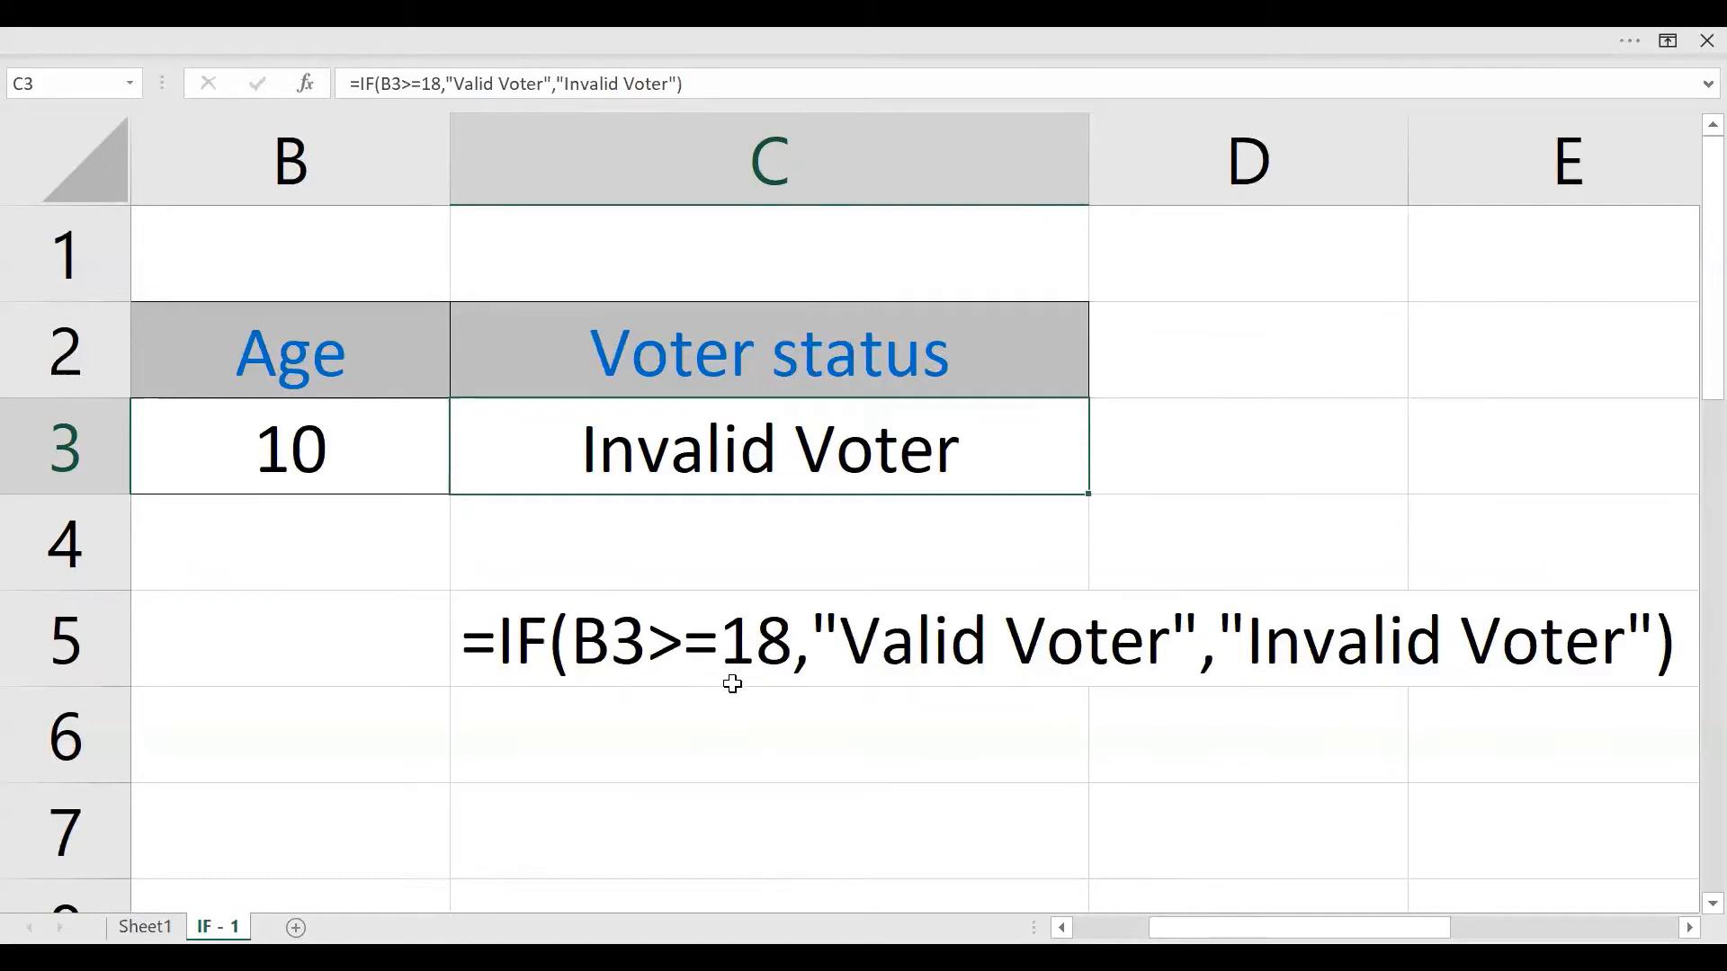
{"action": "left_click", "coordinate": [690, 714]}
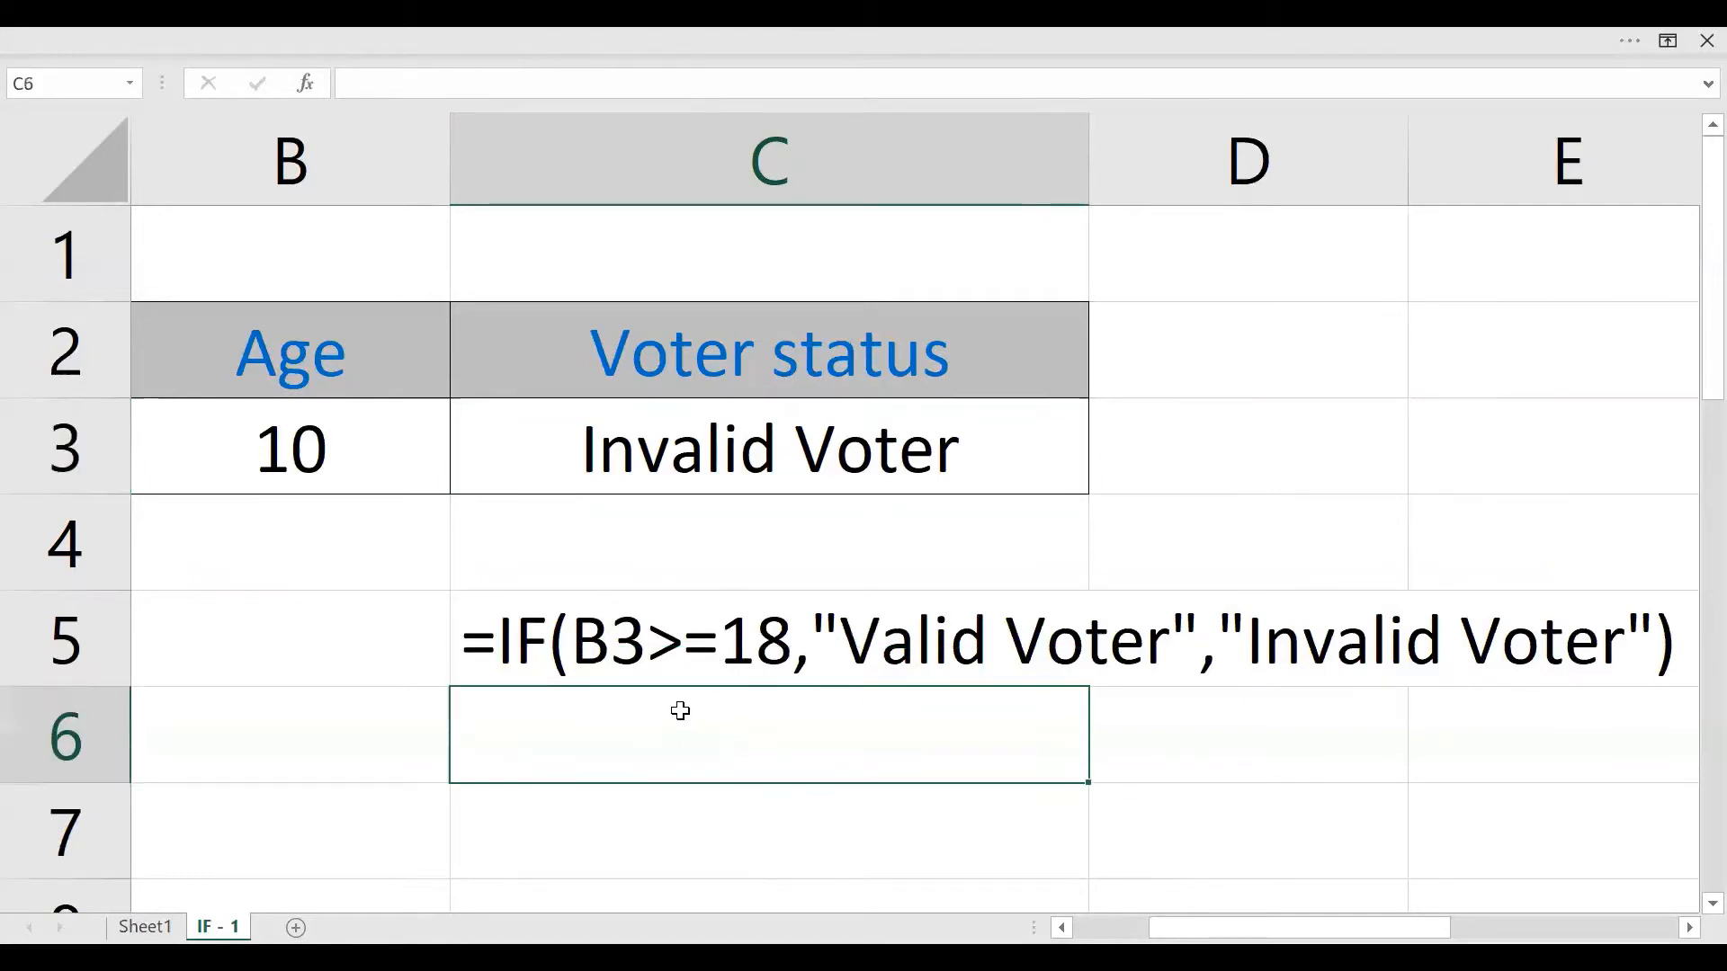